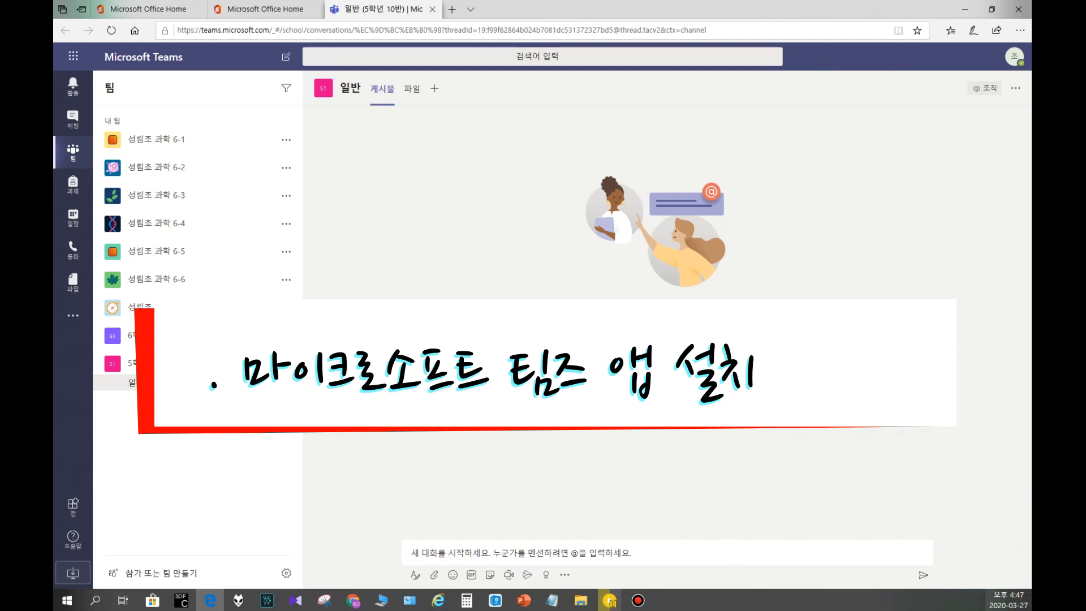
Step: Download the Teams desktop app installer, run it, and dismiss the download notification
{"action": "left_click", "coordinate": [70, 576]}
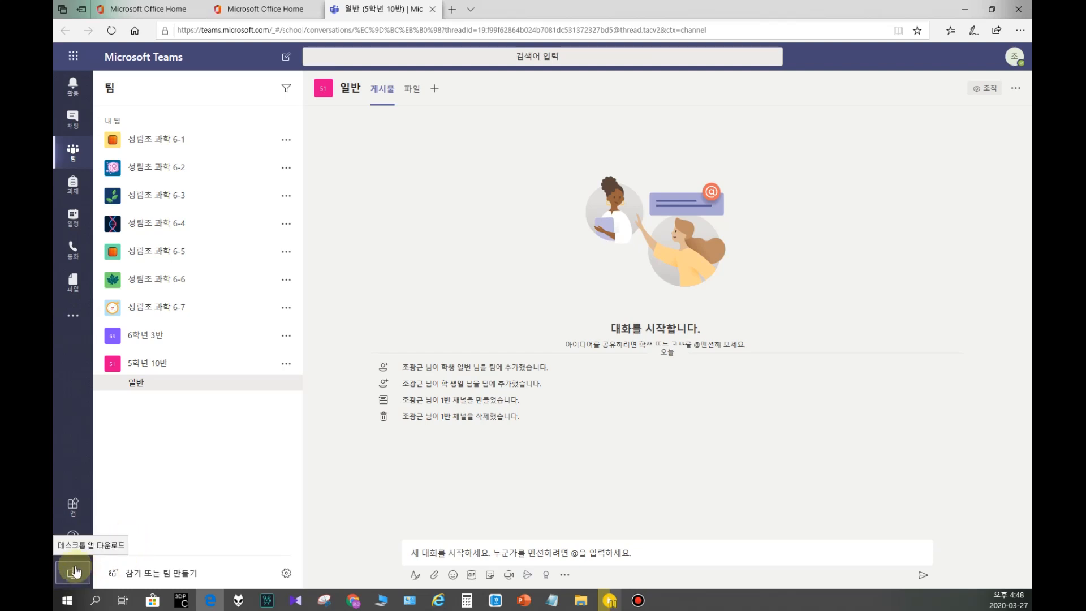
{"action": "left_click", "coordinate": [75, 572]}
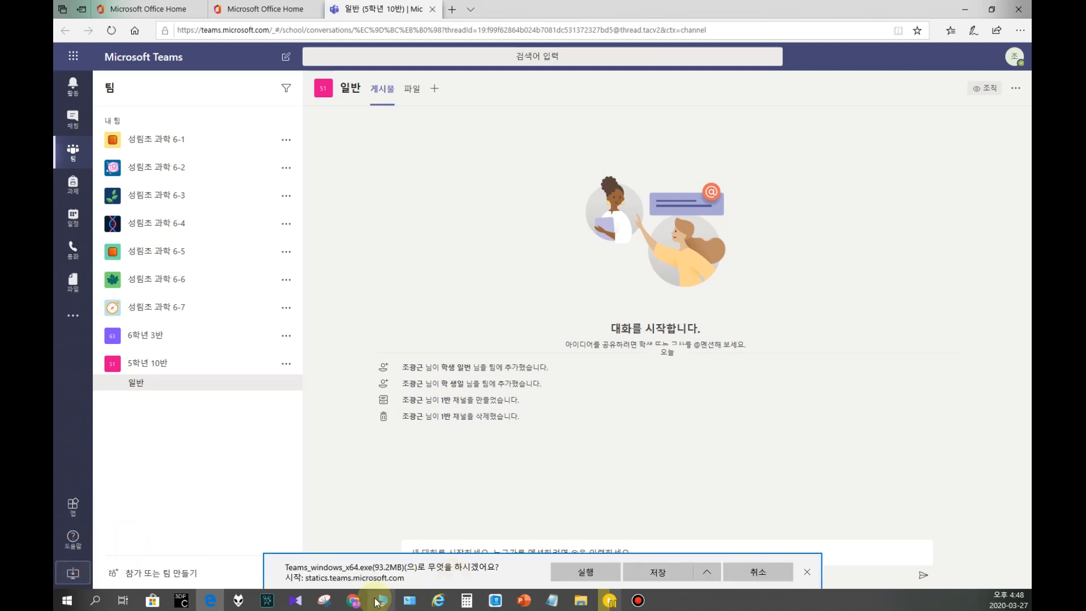
{"action": "left_click", "coordinate": [650, 574]}
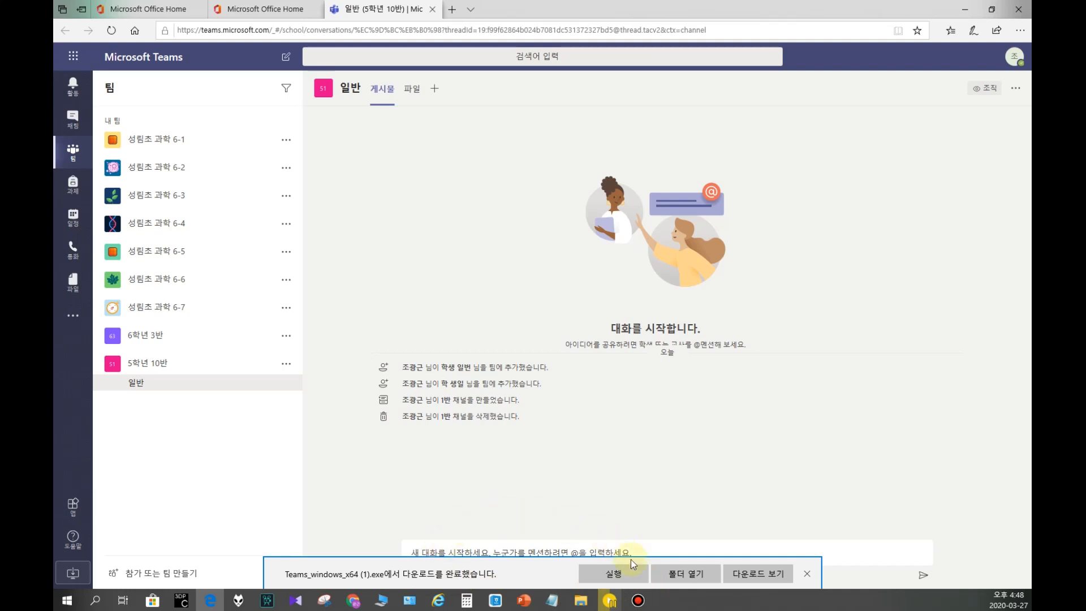
{"action": "left_click", "coordinate": [608, 575]}
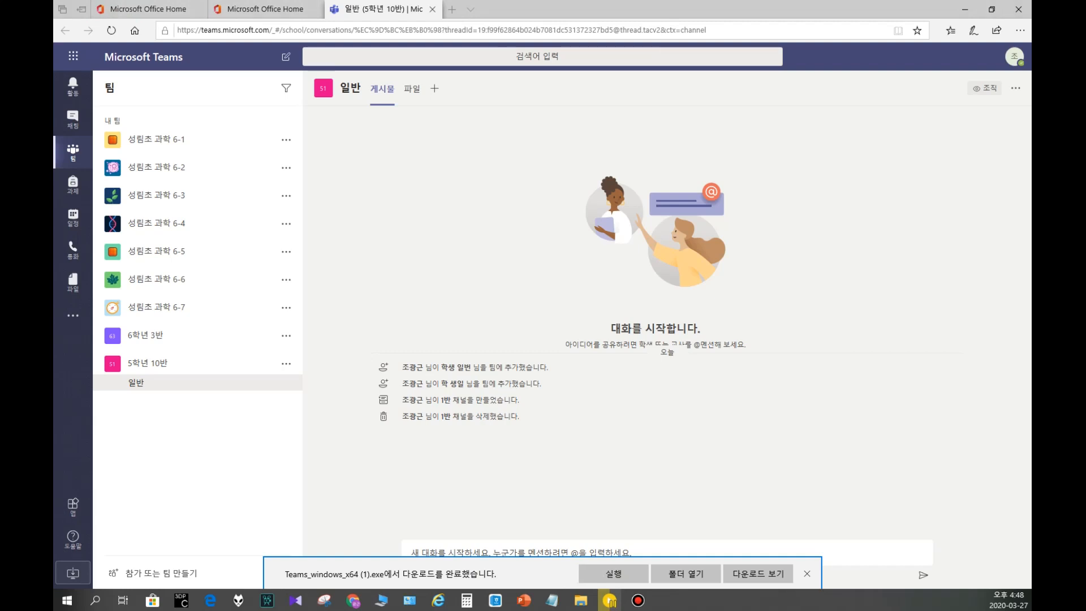
{"action": "left_click", "coordinate": [807, 574]}
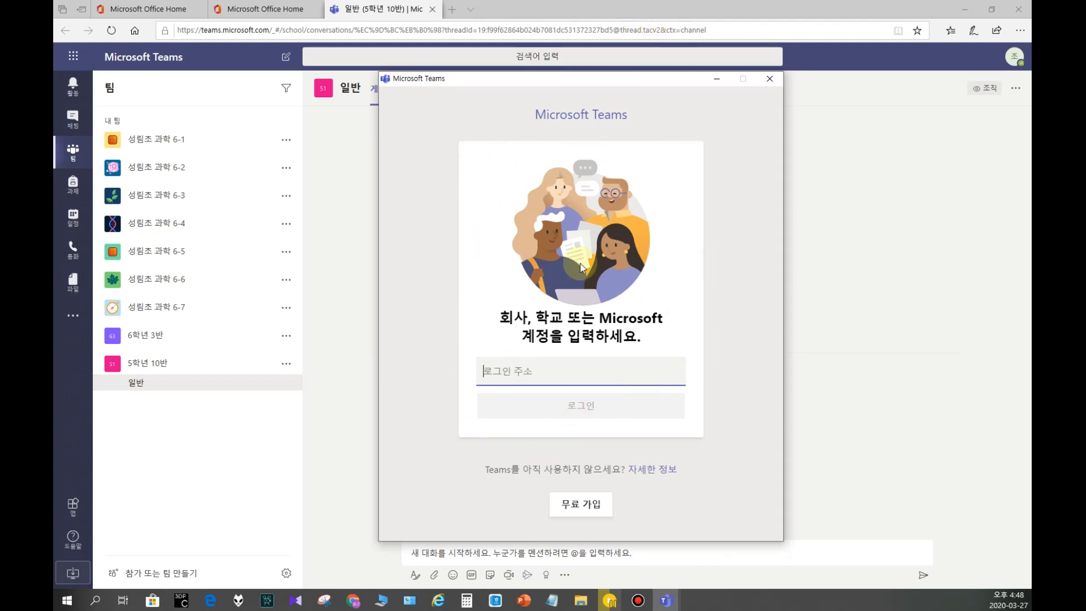
Step: Clear the browser out of the way and submit the school account's e-mail address on the Teams desktop sign-in screen
{"action": "left_click", "coordinate": [965, 10]}
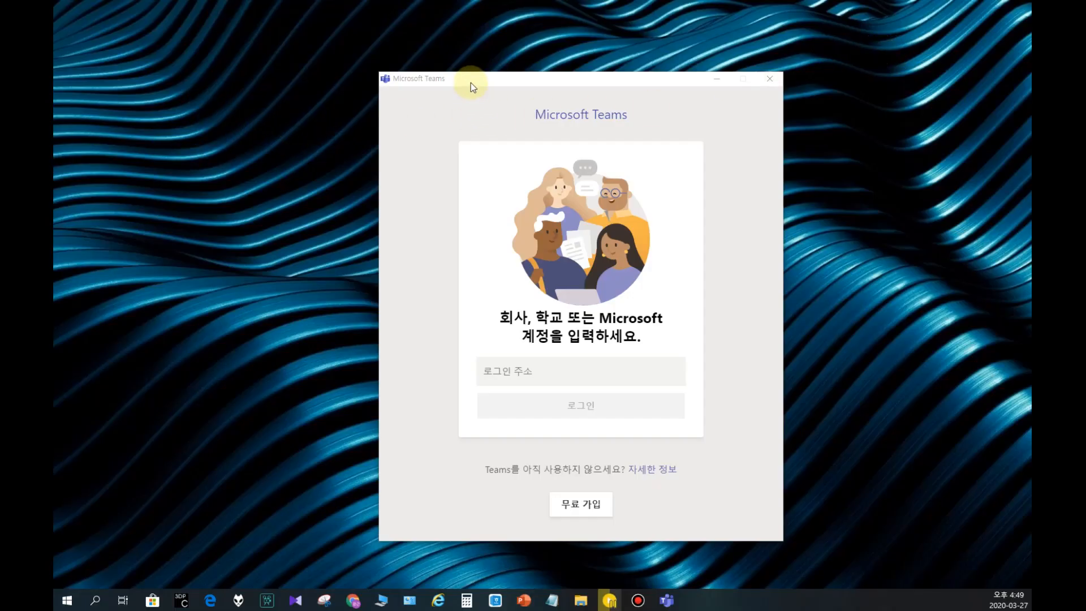
{"action": "left_click_drag", "start_coordinate": [470, 83], "coordinate": [430, 68]}
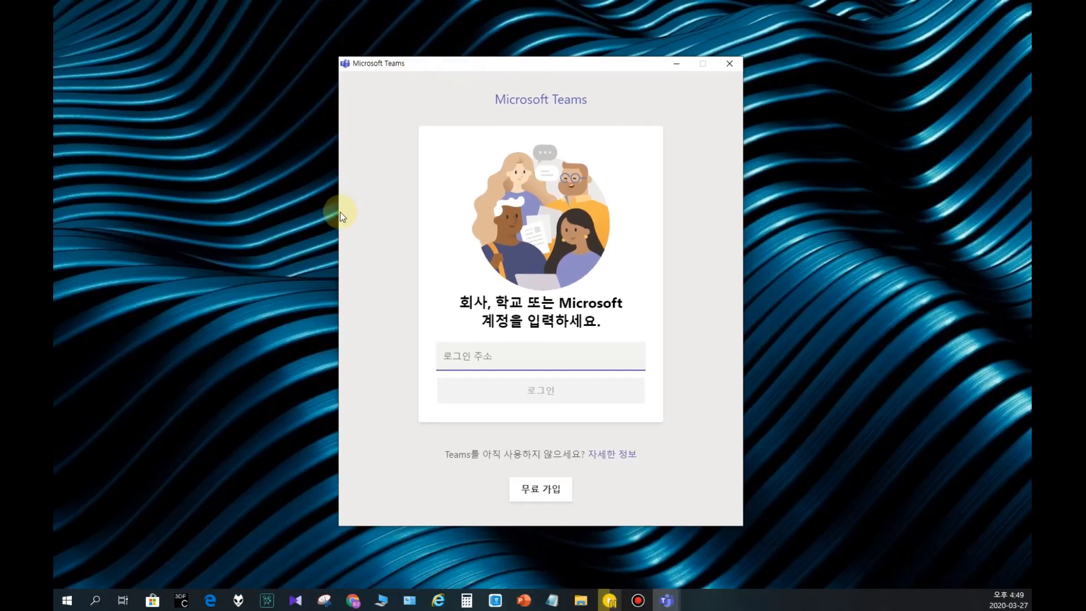
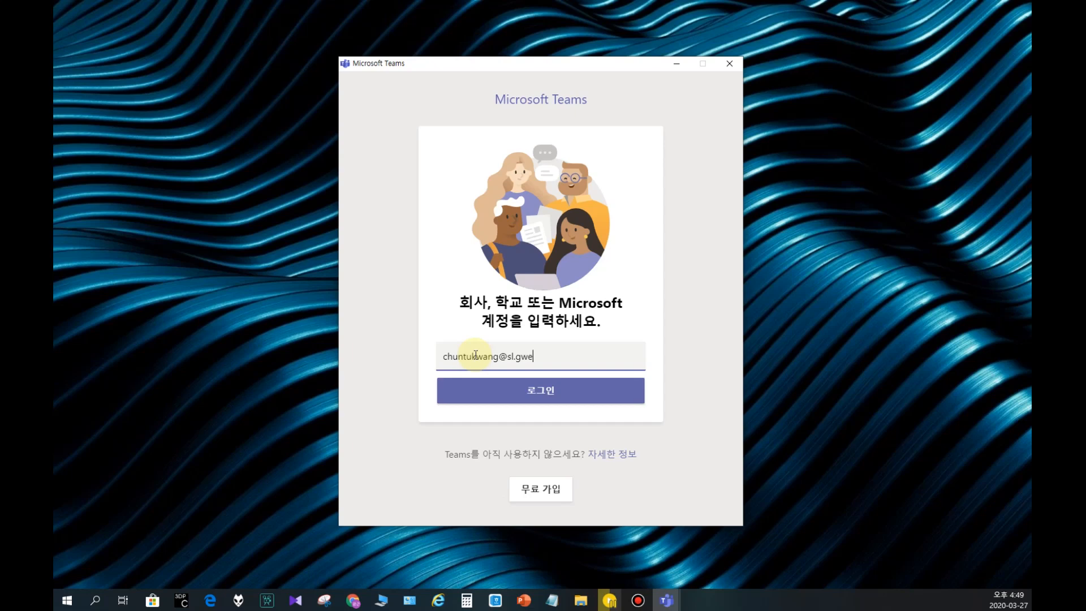
{"action": "left_click", "coordinate": [552, 396]}
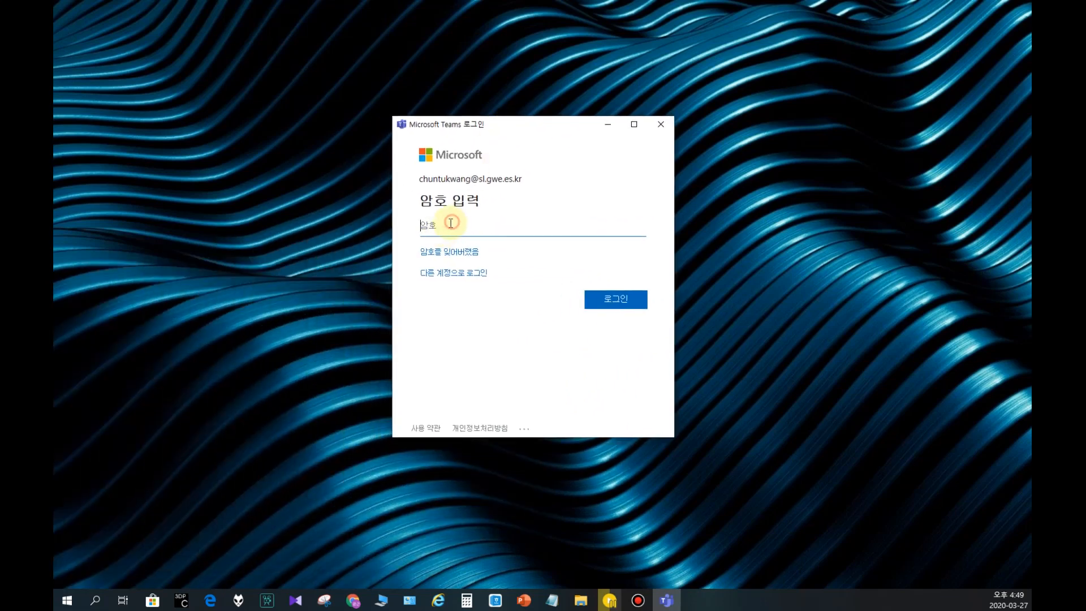
Step: Enter the account password and sign in to the Teams desktop app
{"action": "type", "text": "•••••••••••"}
{"action": "key", "text": "Return"}
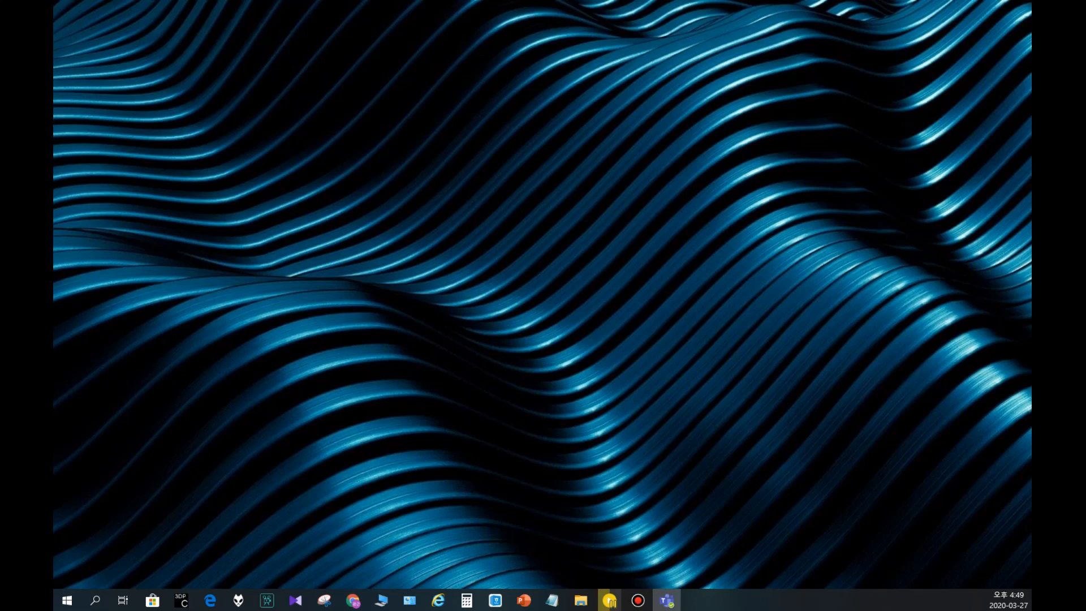
{"action": "left_click_drag", "start_coordinate": [54, 283], "coordinate": [743, 61]}
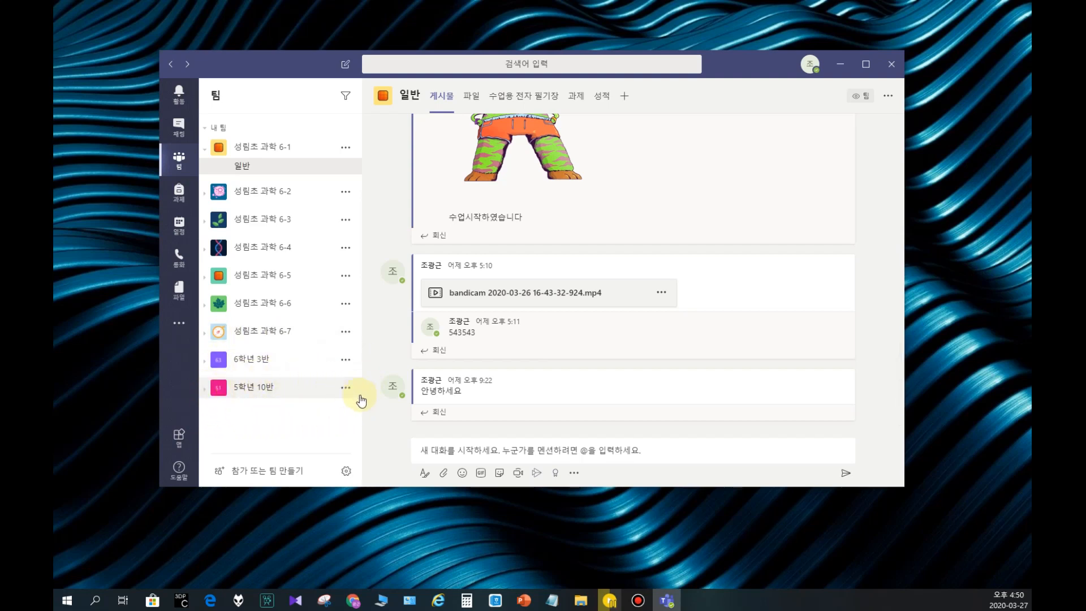
Step: Look through the activity feed and the chat area, and return to the team list
{"action": "left_click", "coordinate": [191, 96]}
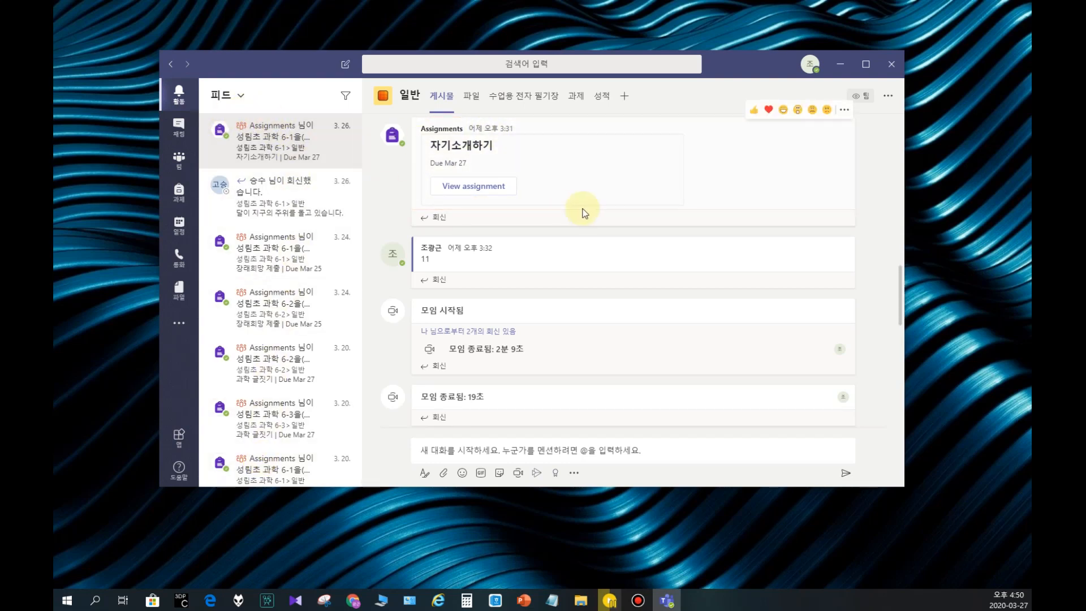
{"action": "left_click", "coordinate": [179, 125]}
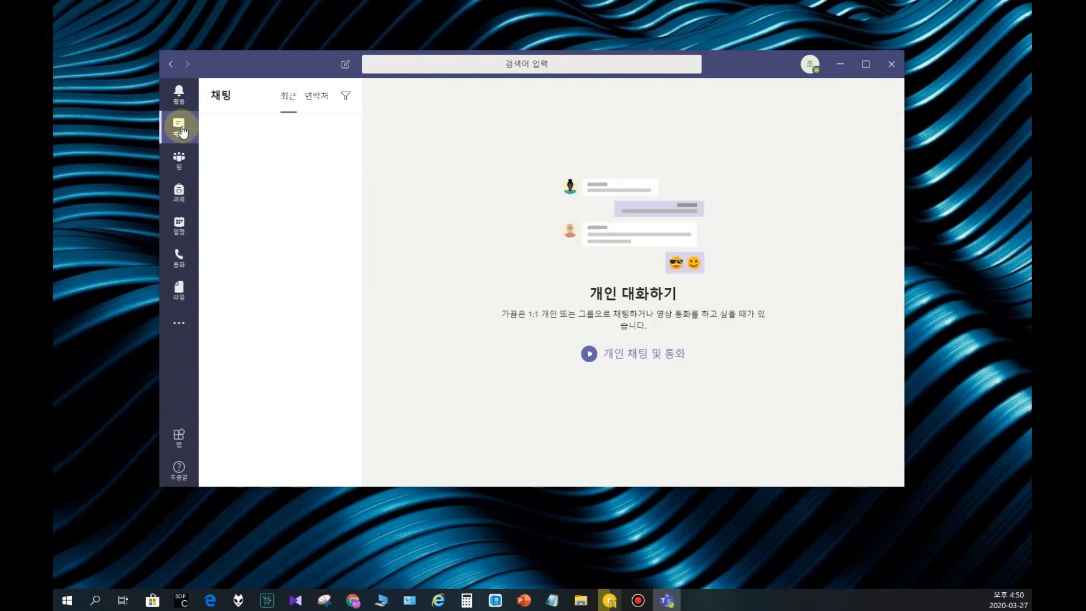
{"action": "left_click", "coordinate": [178, 158]}
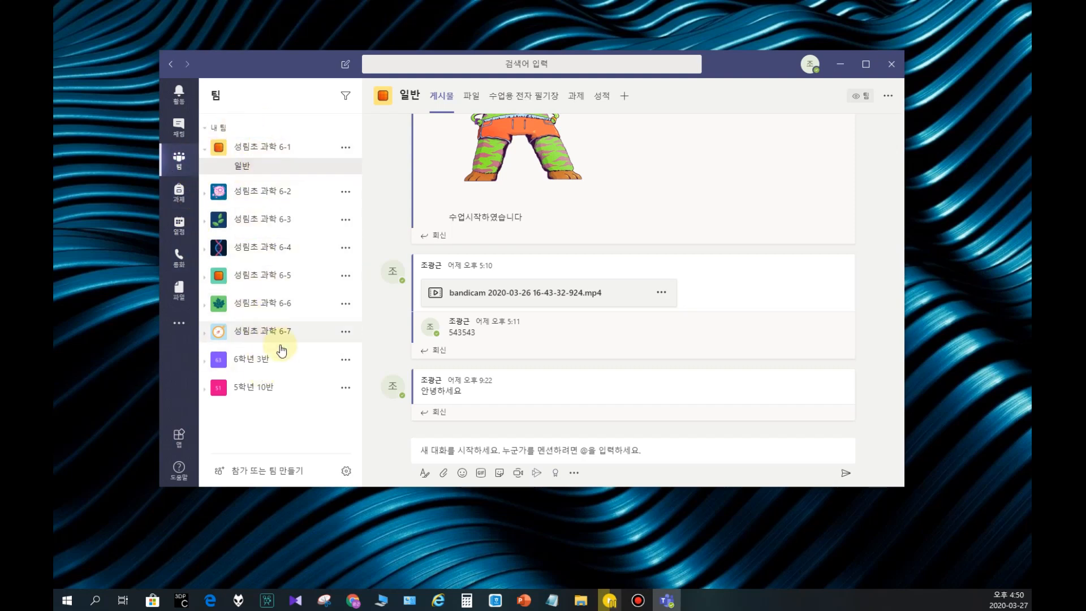
Step: View the general channels of the teams 5학년 10반 and 성림초 과학 6-7
{"action": "left_click", "coordinate": [249, 390]}
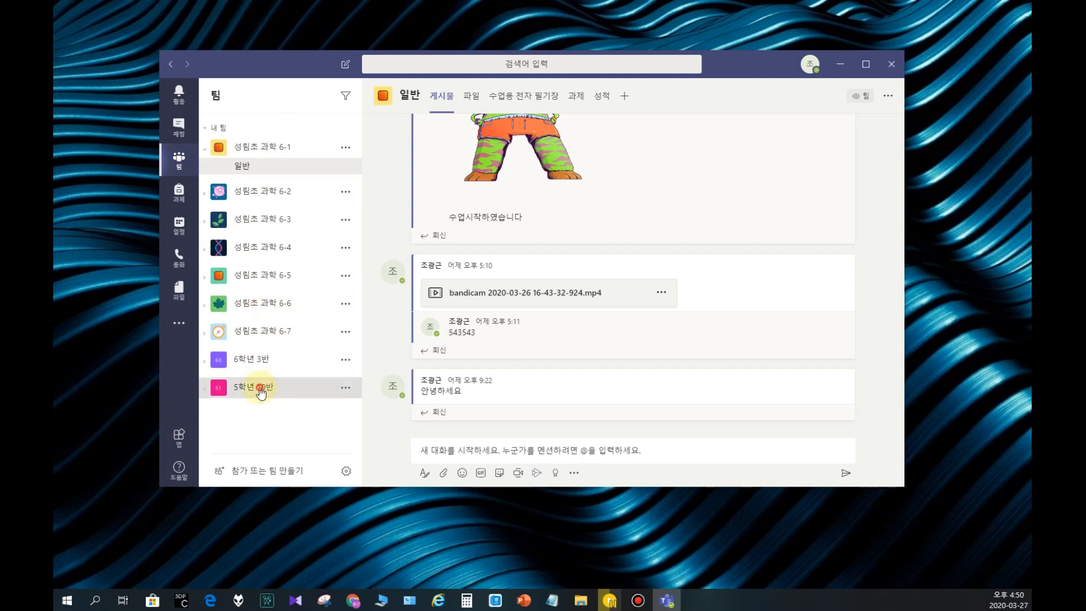
{"action": "left_click", "coordinate": [244, 395]}
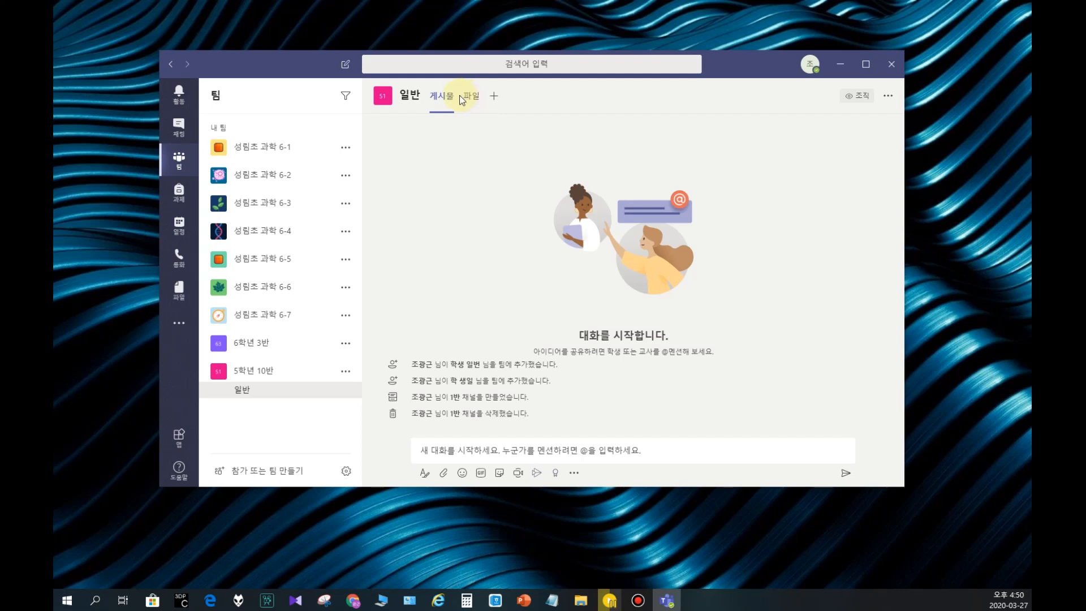
{"action": "left_click", "coordinate": [258, 316]}
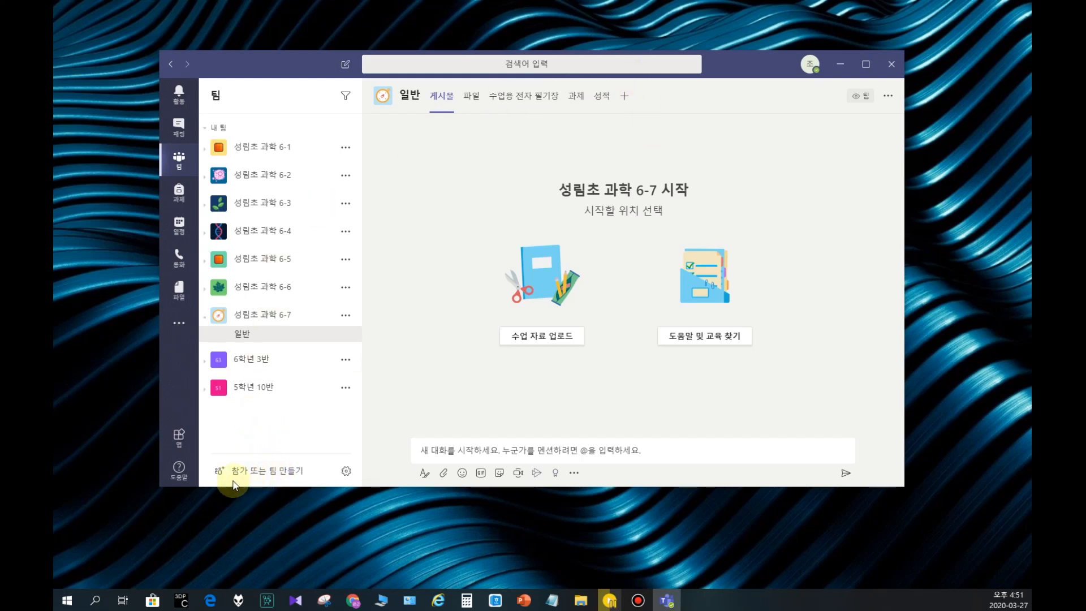
Step: Create a new class (수업) team named 5학년 11반
{"action": "left_click", "coordinate": [253, 472]}
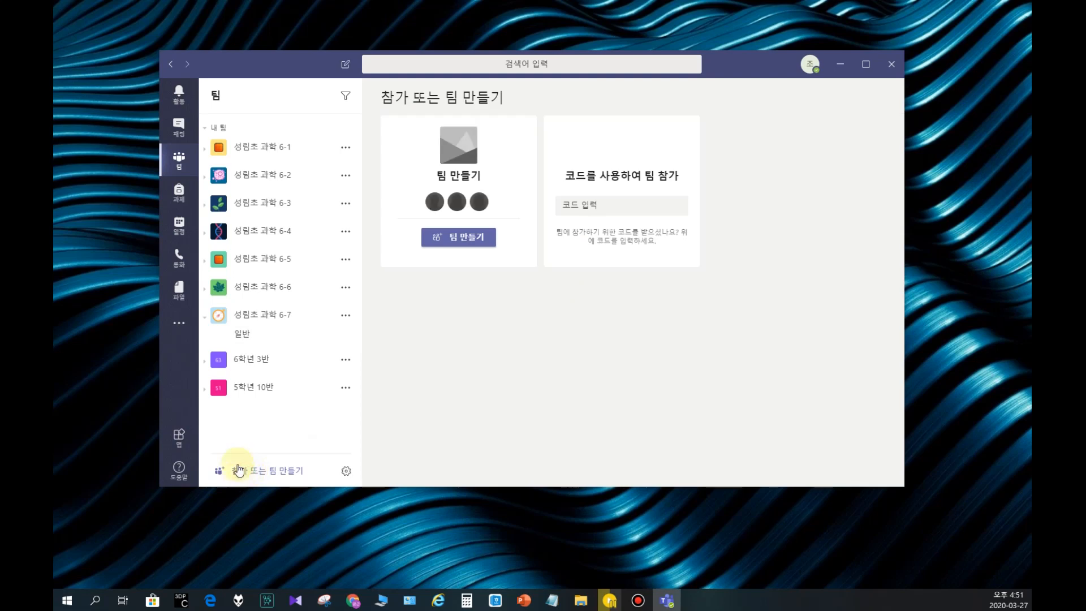
{"action": "left_click", "coordinate": [451, 242]}
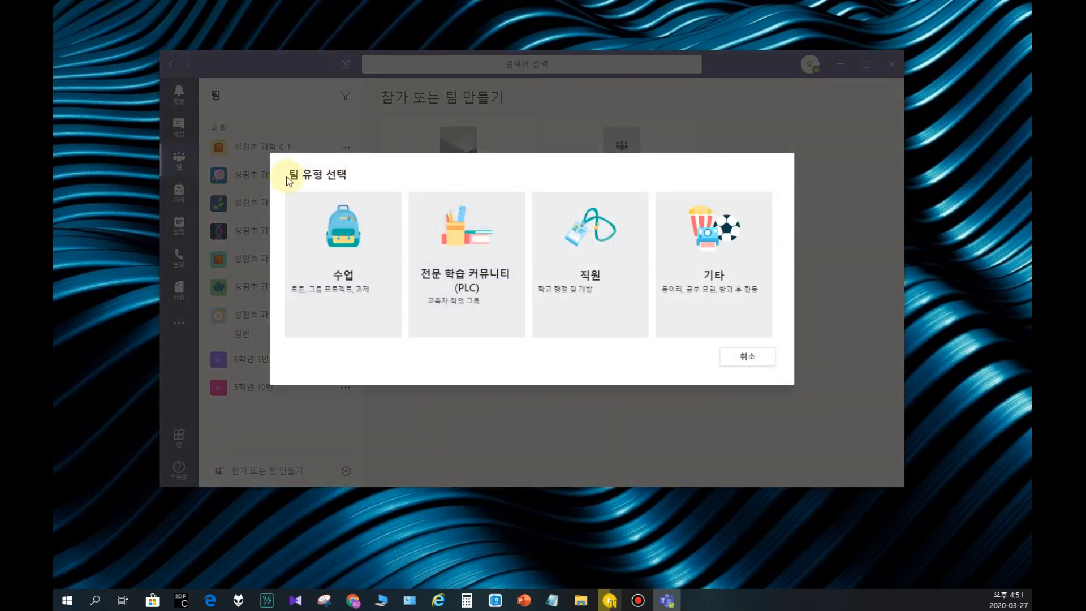
{"action": "left_click", "coordinate": [331, 234]}
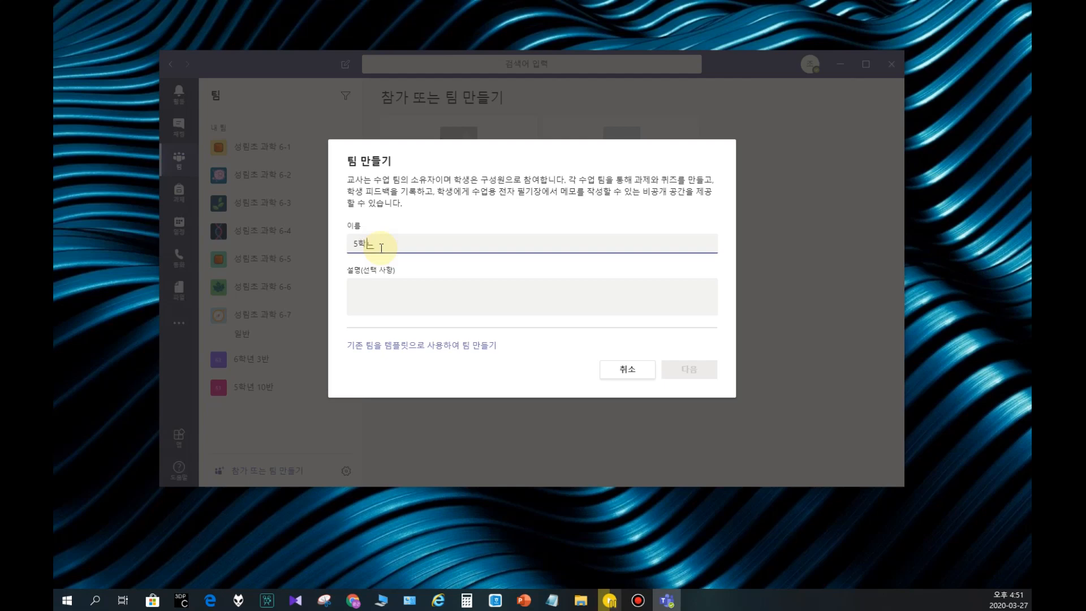
{"action": "left_click_drag", "start_coordinate": [400, 246], "coordinate": [300, 240]}
{"action": "key", "text": "ctrl+c"}
{"action": "left_click", "coordinate": [449, 338]}
{"action": "left_click", "coordinate": [412, 317]}
{"action": "left_click", "coordinate": [411, 279]}
{"action": "key", "text": "ctrl+v"}
{"action": "left_click", "coordinate": [710, 376]}
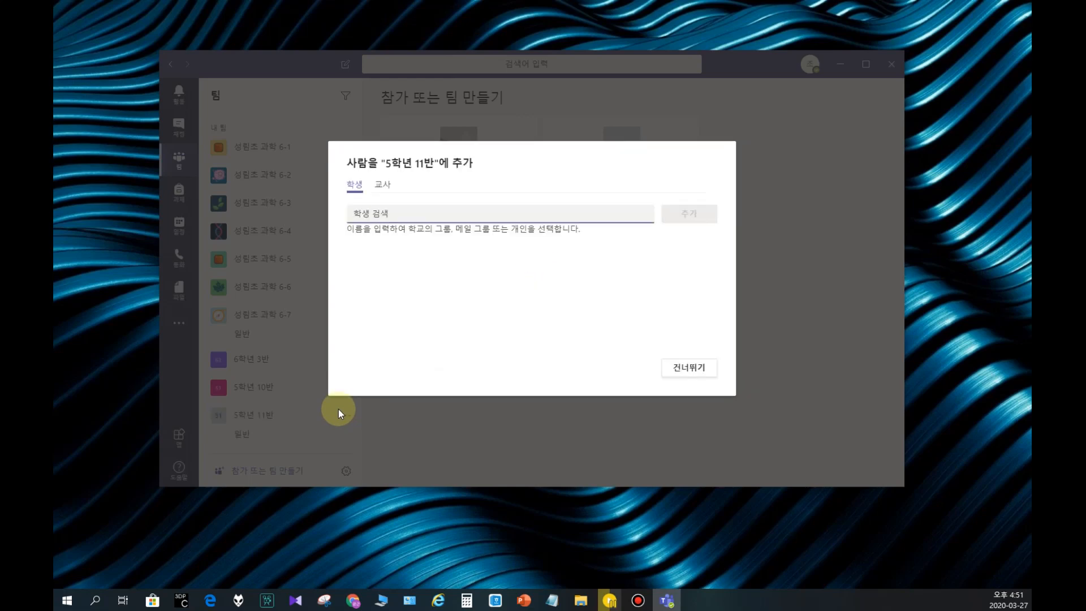
Step: Check the student and teacher options for adding people to 5학년 11반, and skip adding anyone
{"action": "left_click", "coordinate": [381, 185]}
{"action": "left_click", "coordinate": [357, 184]}
{"action": "left_click", "coordinate": [381, 186]}
{"action": "left_click", "coordinate": [686, 372]}
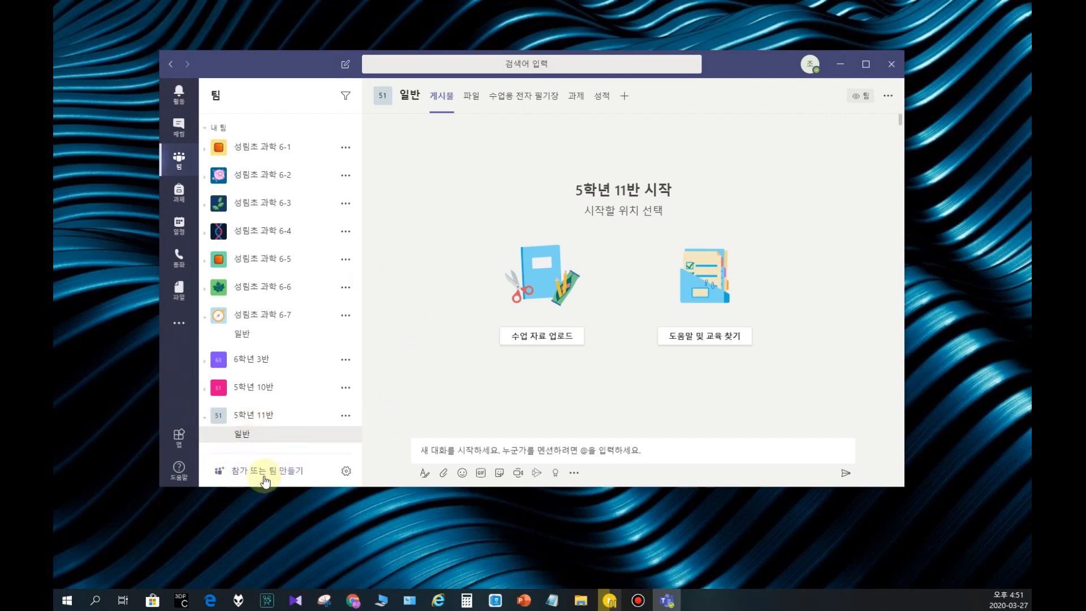
Step: Compare the general channels of the 5학년 10반 and 5학년 11반 teams, alternating between them to examine which channel features each offers
{"action": "left_click", "coordinate": [261, 417]}
{"action": "left_click", "coordinate": [258, 390]}
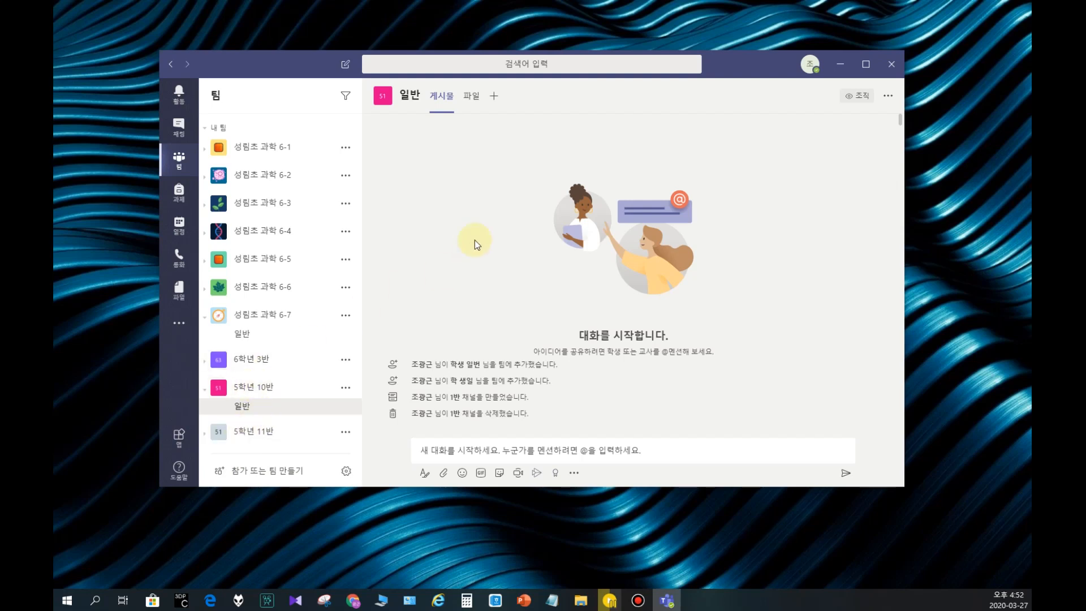
{"action": "left_click", "coordinate": [251, 386]}
{"action": "left_click", "coordinate": [262, 416]}
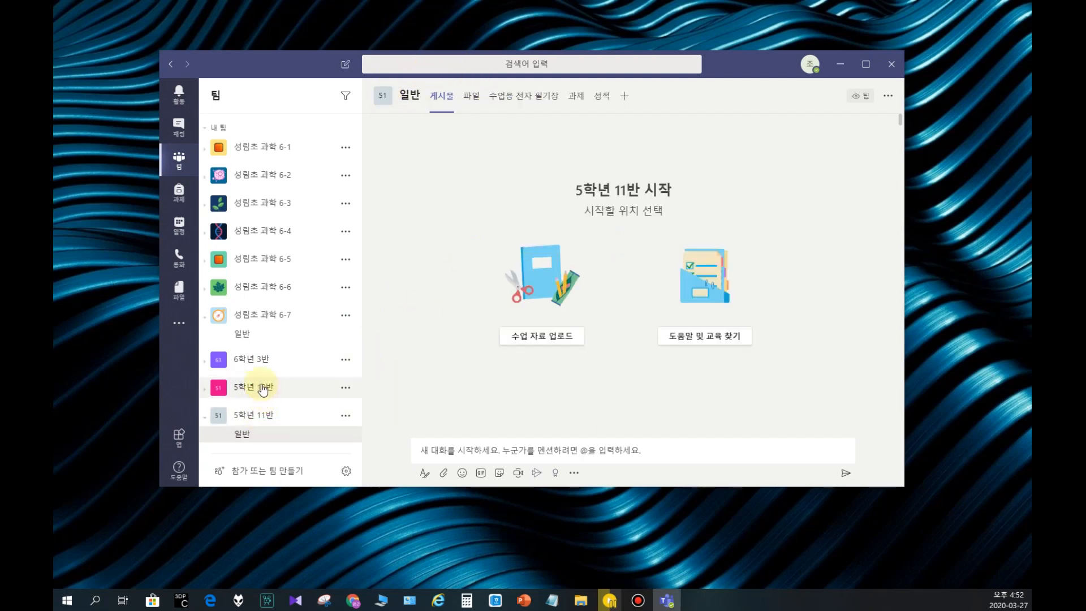
{"action": "left_click", "coordinate": [261, 387]}
{"action": "left_click", "coordinate": [251, 431]}
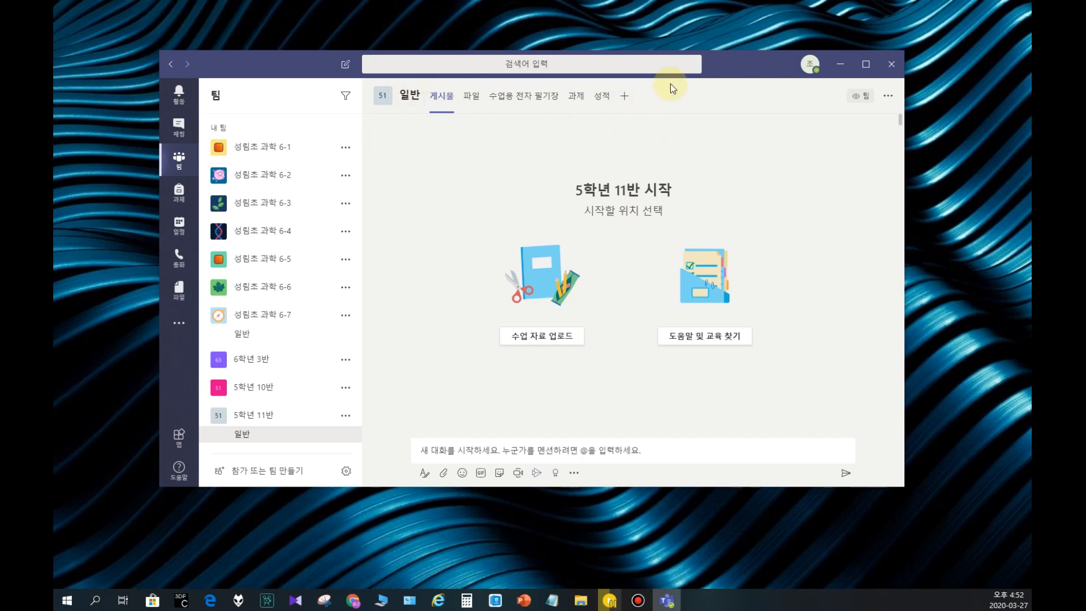
{"action": "left_click", "coordinate": [261, 387]}
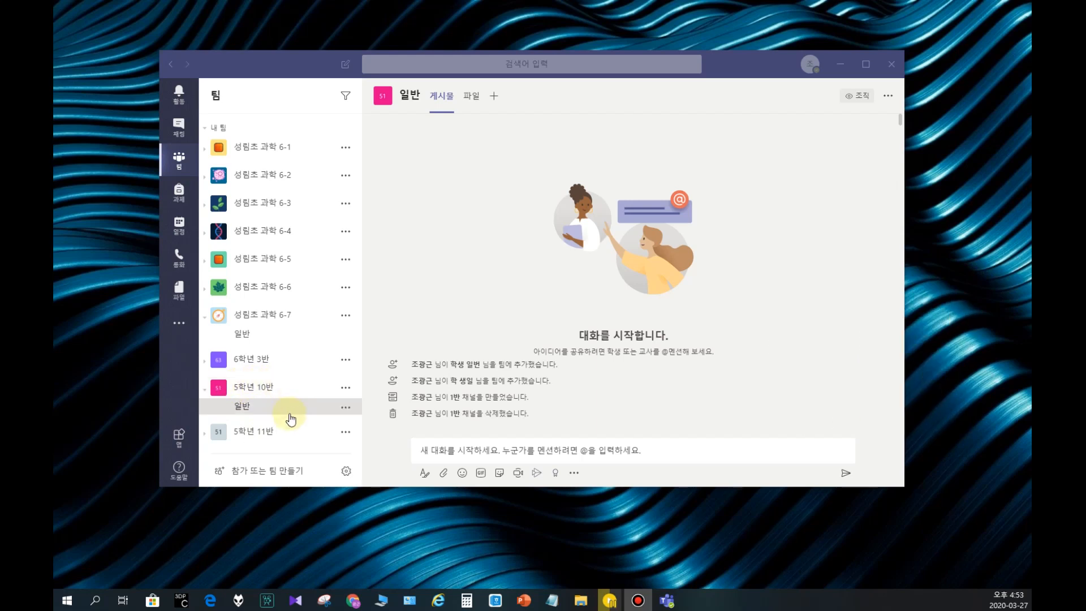
Step: Open the management page of team 5학년 10반 and review its members, channels, settings, analytics and apps
{"action": "left_click", "coordinate": [346, 388]}
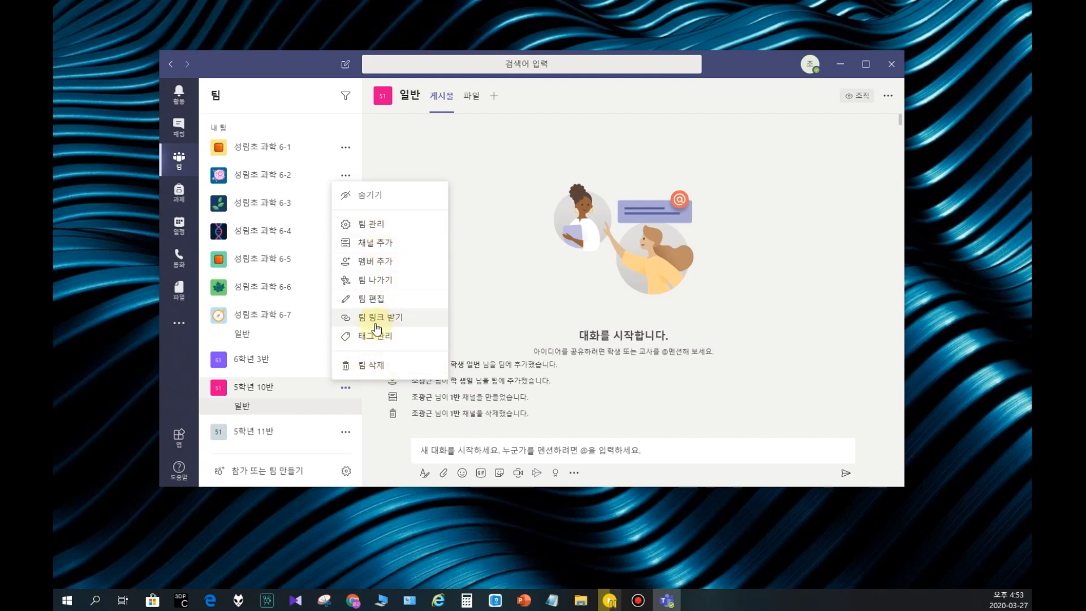
{"action": "left_click", "coordinate": [377, 227]}
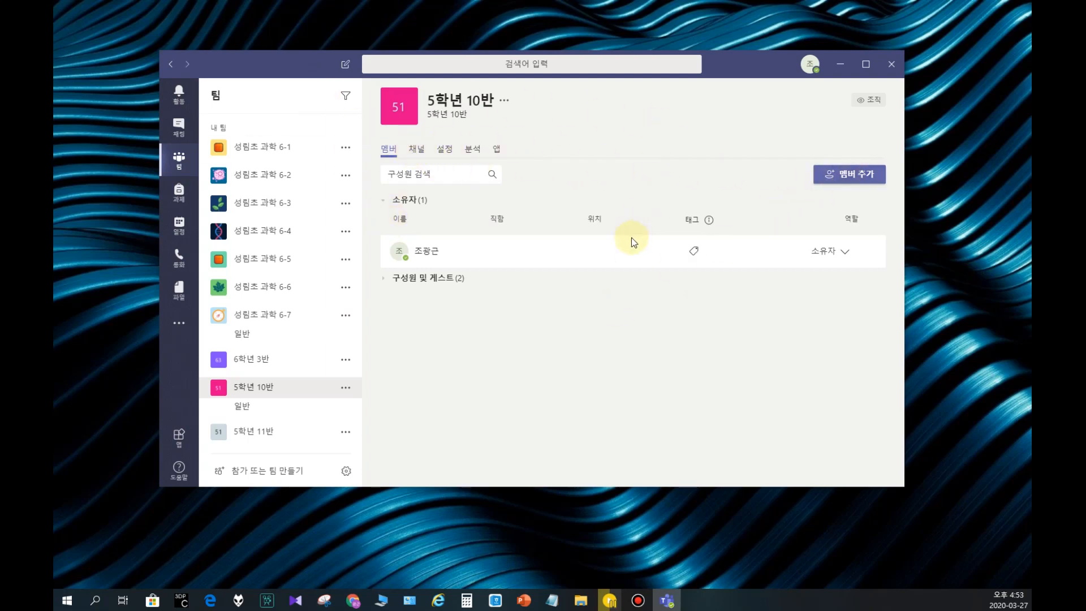
{"action": "left_click", "coordinate": [418, 151]}
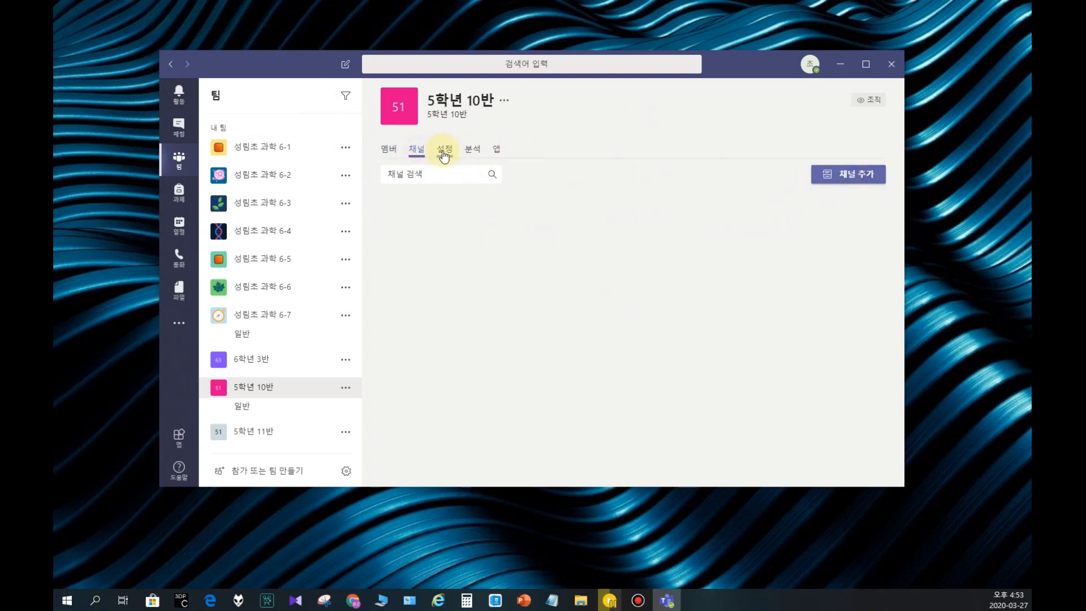
{"action": "left_click", "coordinate": [445, 150]}
{"action": "left_click", "coordinate": [473, 151]}
{"action": "left_click", "coordinate": [497, 150]}
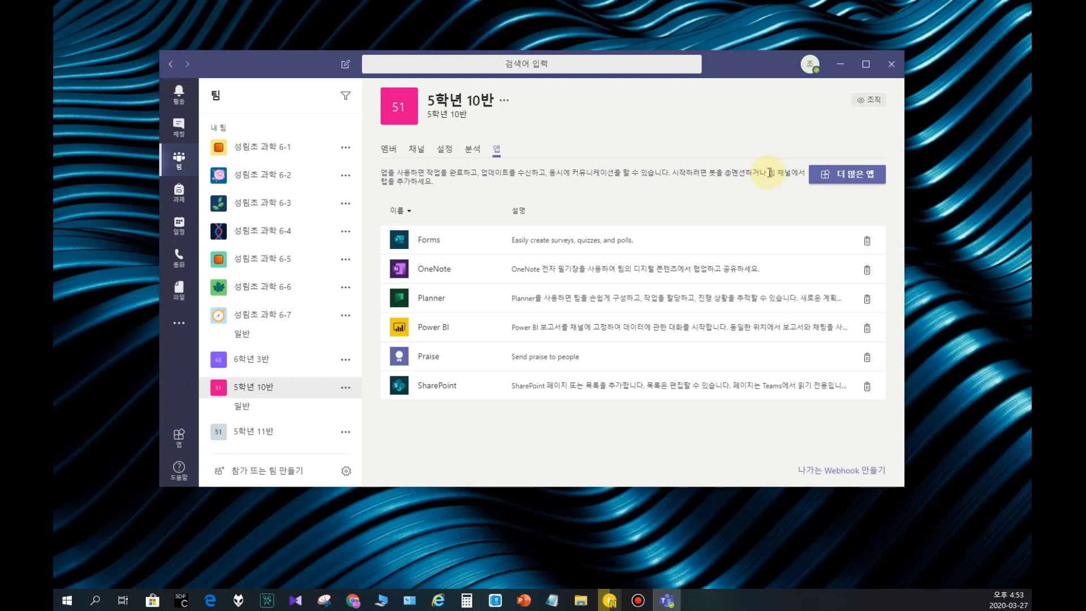
Step: Open the catalogue of additional apps and browse the education (교육) category
{"action": "left_click", "coordinate": [847, 174]}
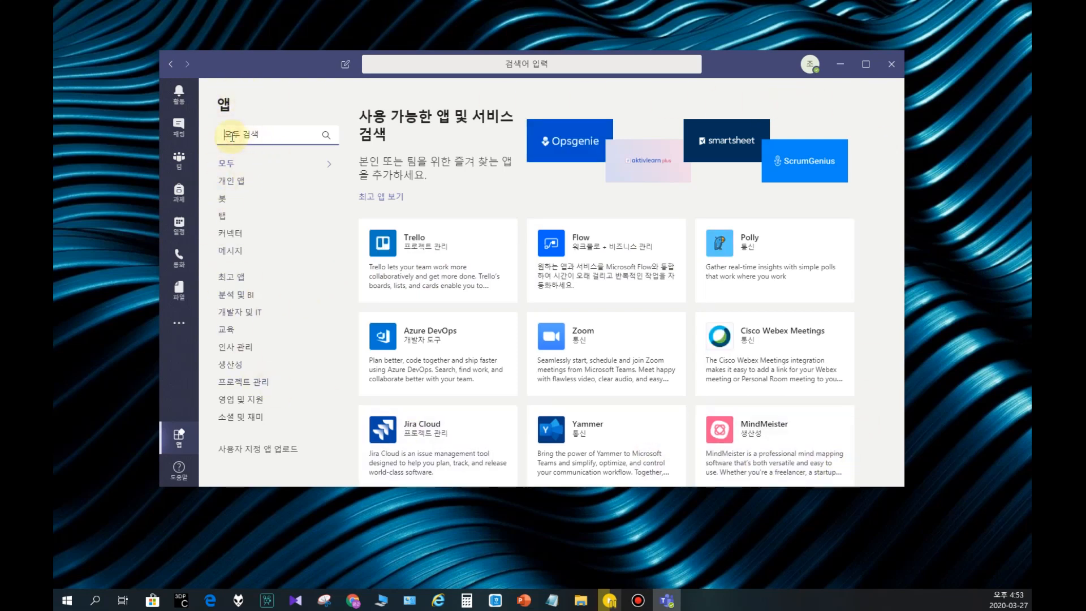
{"action": "left_click", "coordinate": [226, 334]}
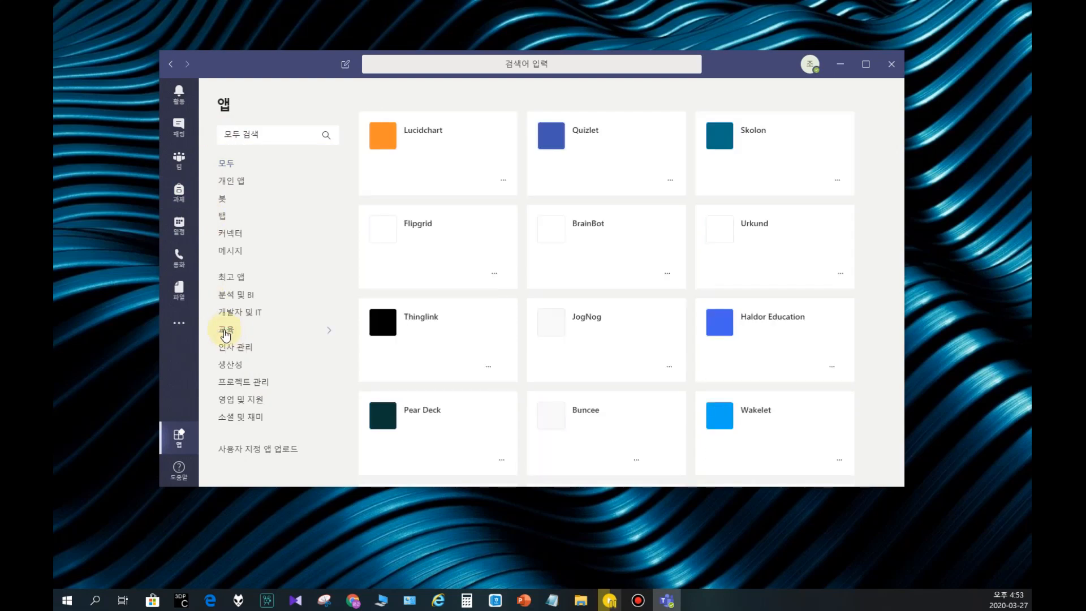
{"action": "scroll", "coordinate": [622, 351], "scroll_direction": "down", "scroll_amount": 4}
Step: Search the app catalogue for 과제 and show the additional options of the 과제 app
{"action": "left_click", "coordinate": [271, 134]}
{"action": "type", "text": "파"}
{"action": "type", "text": "제"}
{"action": "key", "text": "Return"}
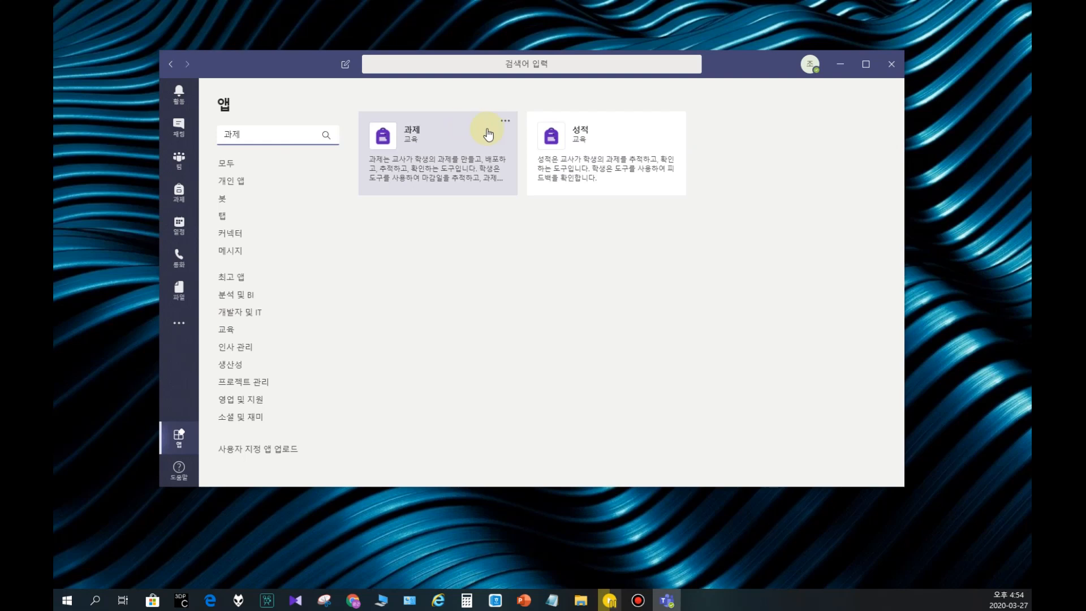
{"action": "left_click", "coordinate": [509, 122]}
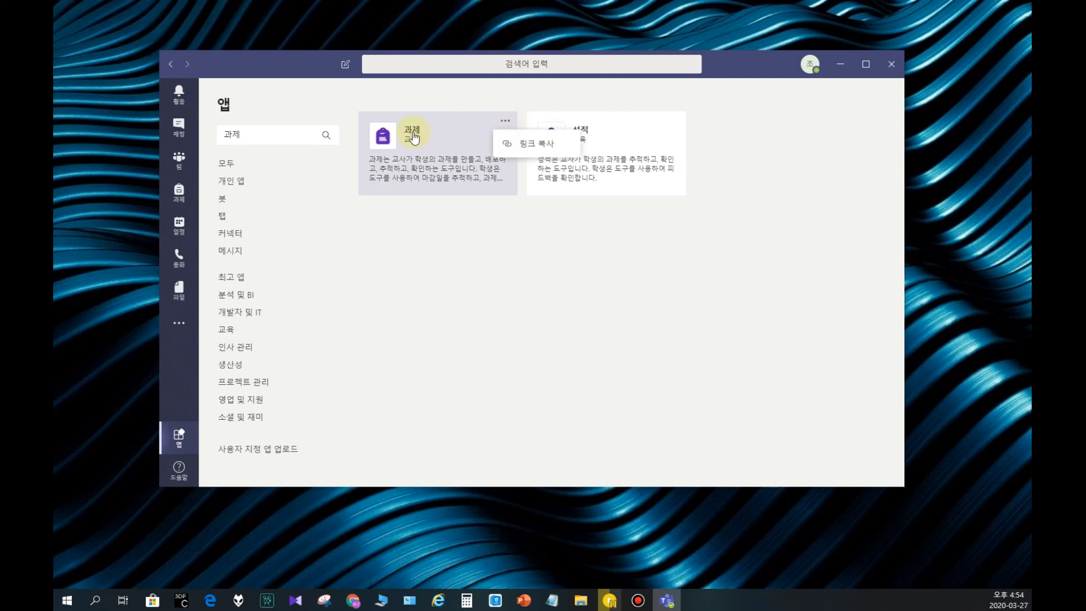
Step: Add the 과제 app to the 일반 channel of team 5학년 10반 and set it up as a bot
{"action": "left_click", "coordinate": [439, 131]}
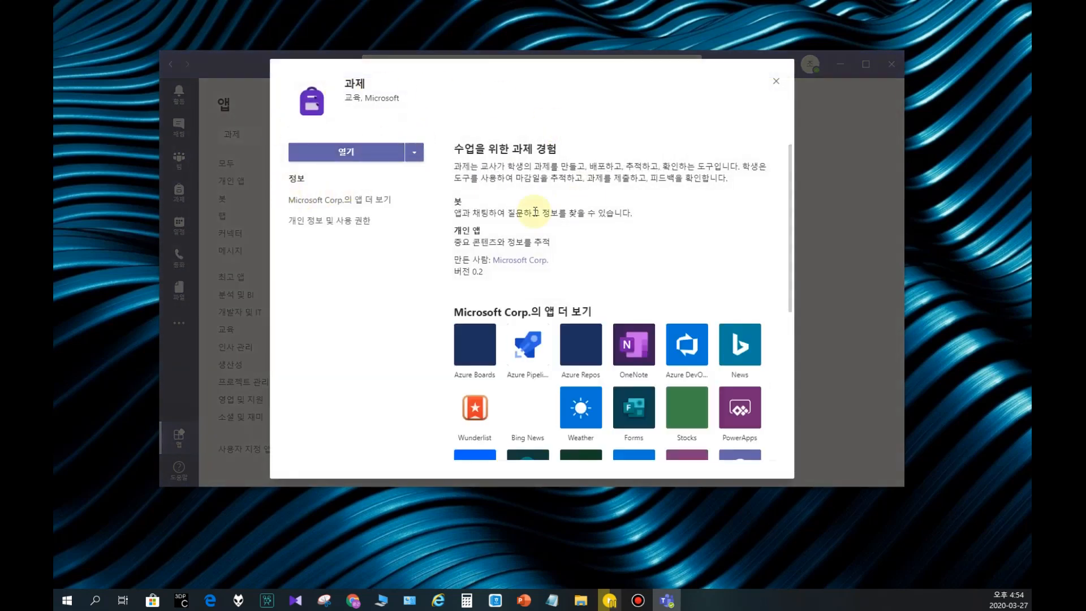
{"action": "left_click", "coordinate": [415, 152]}
{"action": "left_click", "coordinate": [322, 177]}
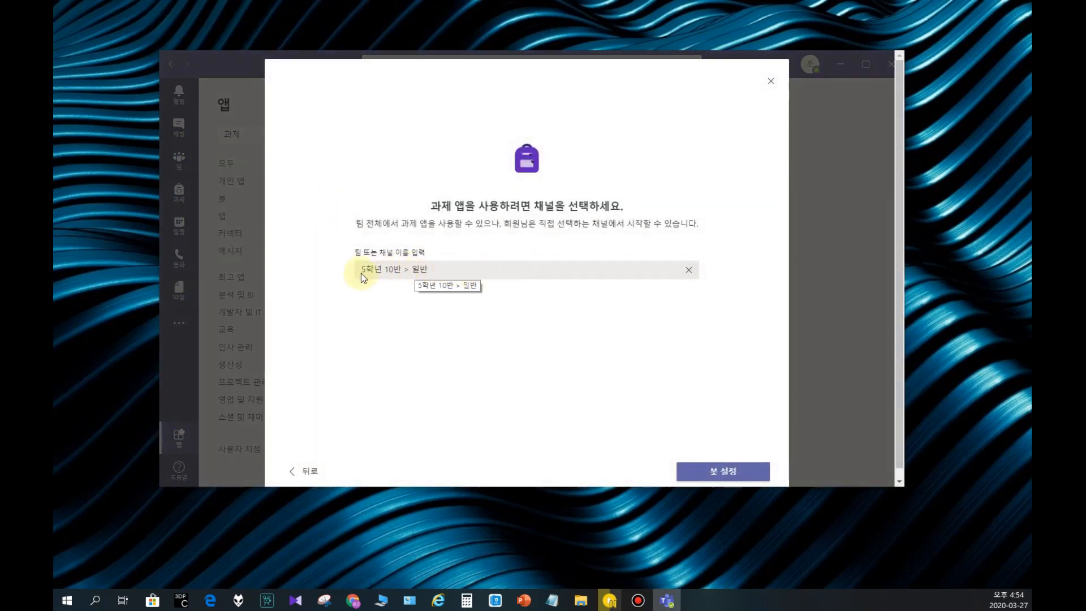
{"action": "left_click", "coordinate": [724, 474]}
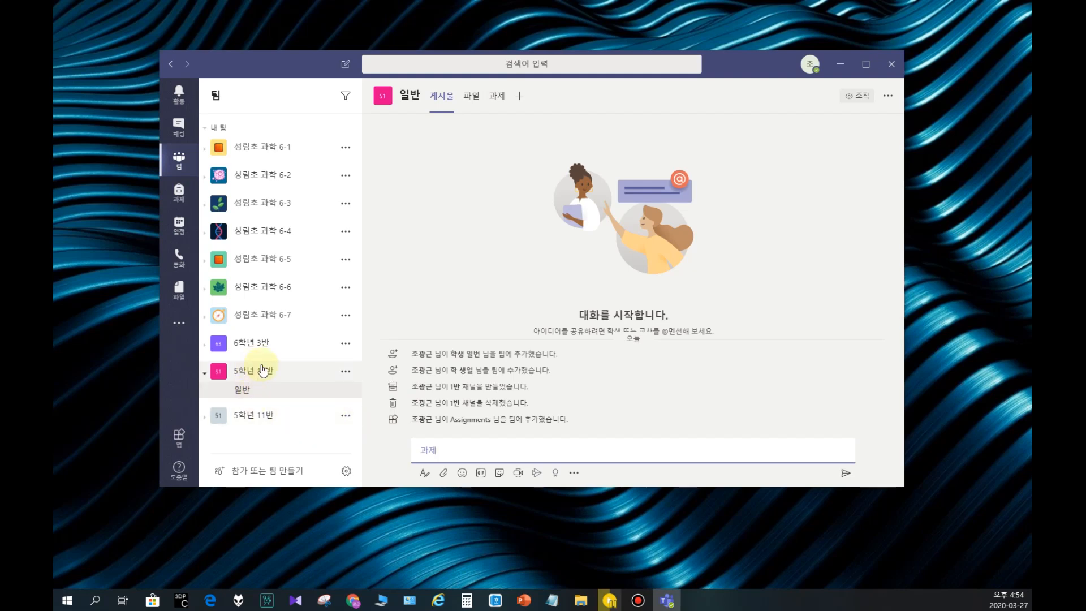
Step: From the app management of team 5학년 10반, find the 성적 app in the catalogue and add it to the 일반 channel
{"action": "left_click", "coordinate": [346, 374]}
{"action": "left_click", "coordinate": [386, 207]}
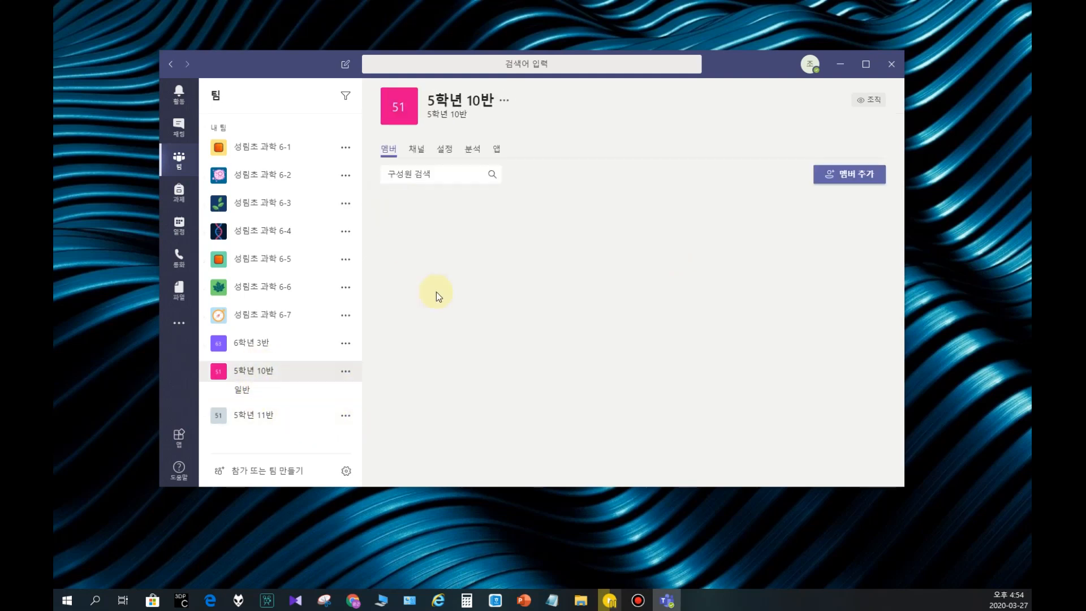
{"action": "left_click", "coordinate": [496, 149]}
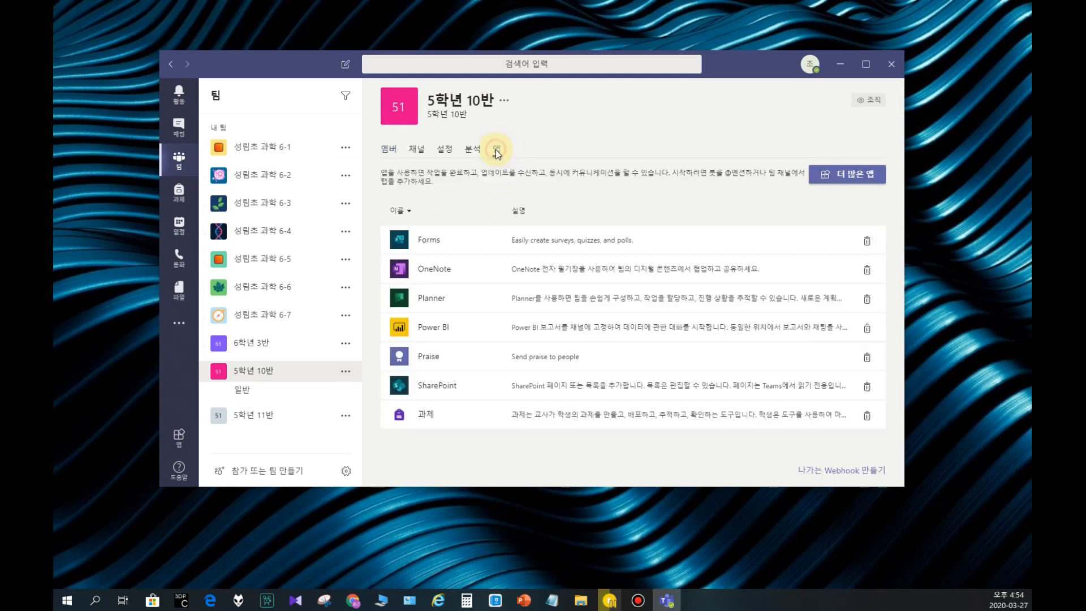
{"action": "left_click", "coordinate": [840, 185]}
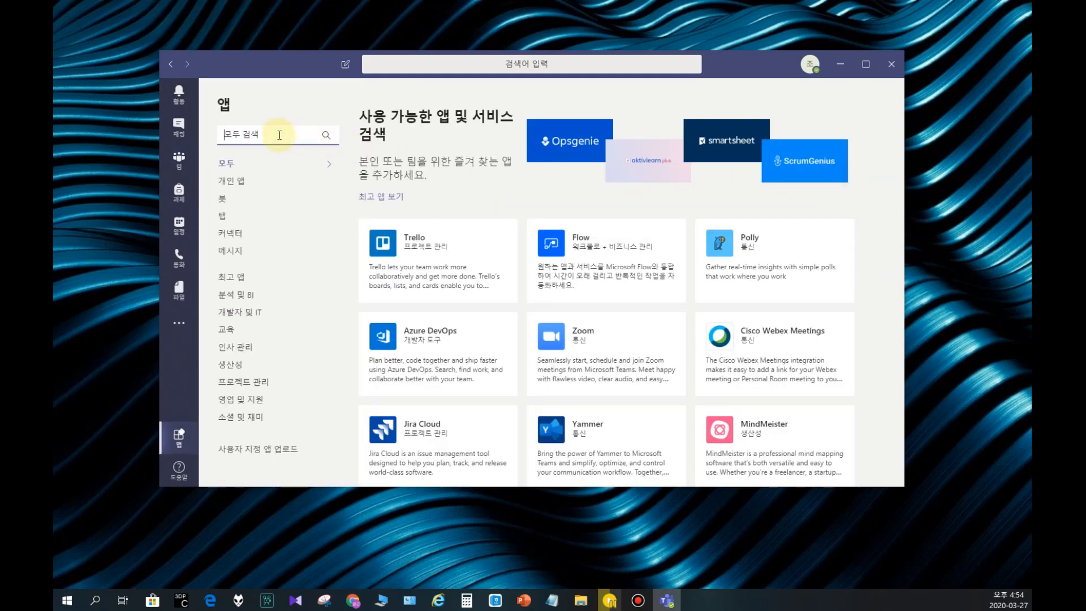
{"action": "left_click", "coordinate": [279, 135]}
{"action": "type", "text": "성적"}
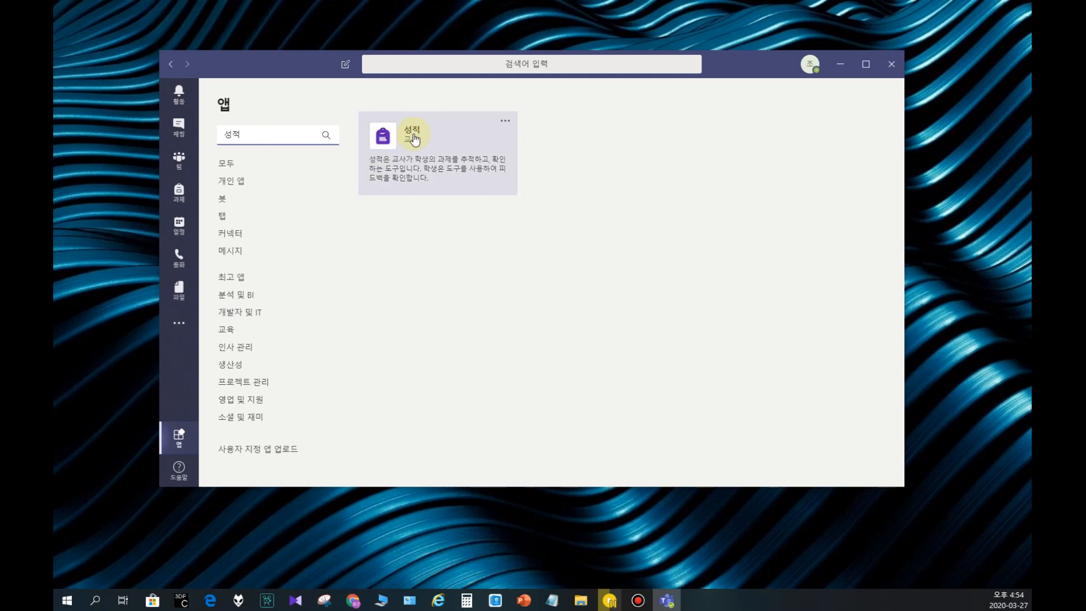
{"action": "left_click", "coordinate": [453, 142]}
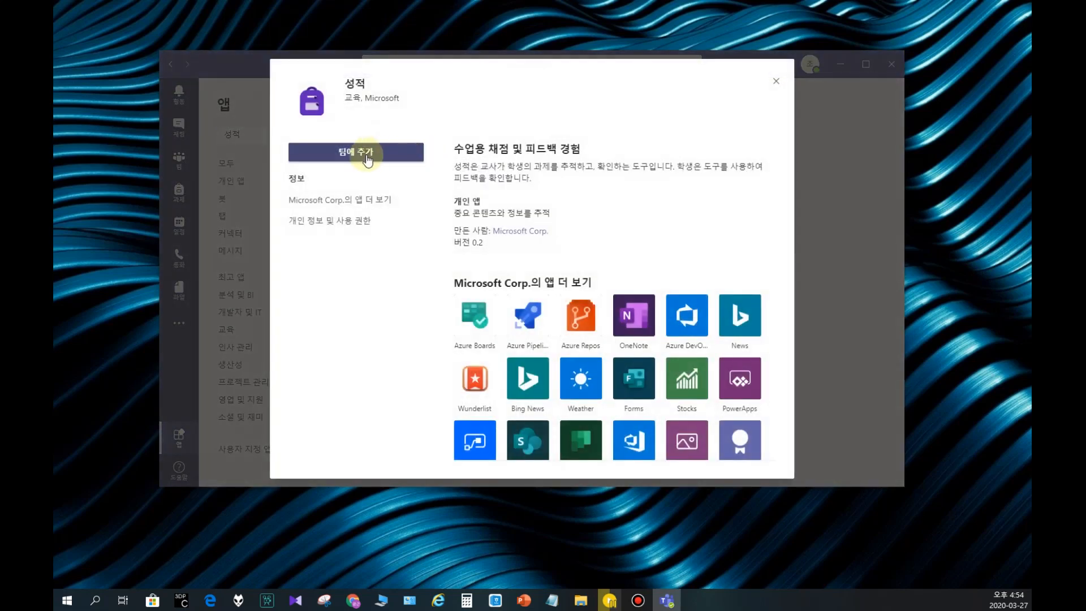
{"action": "left_click", "coordinate": [367, 149]}
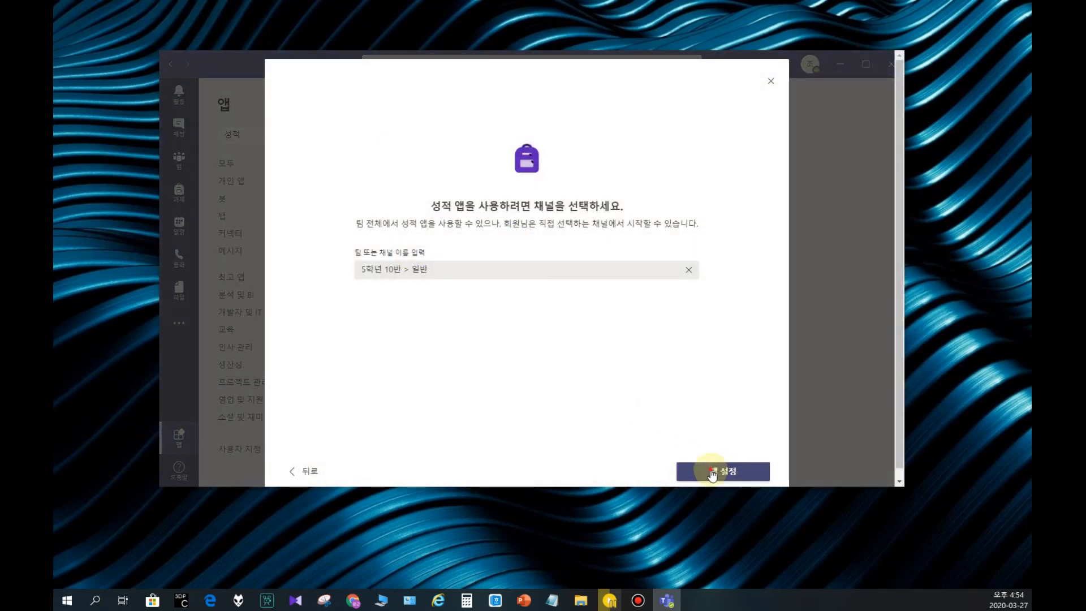
{"action": "left_click", "coordinate": [716, 473]}
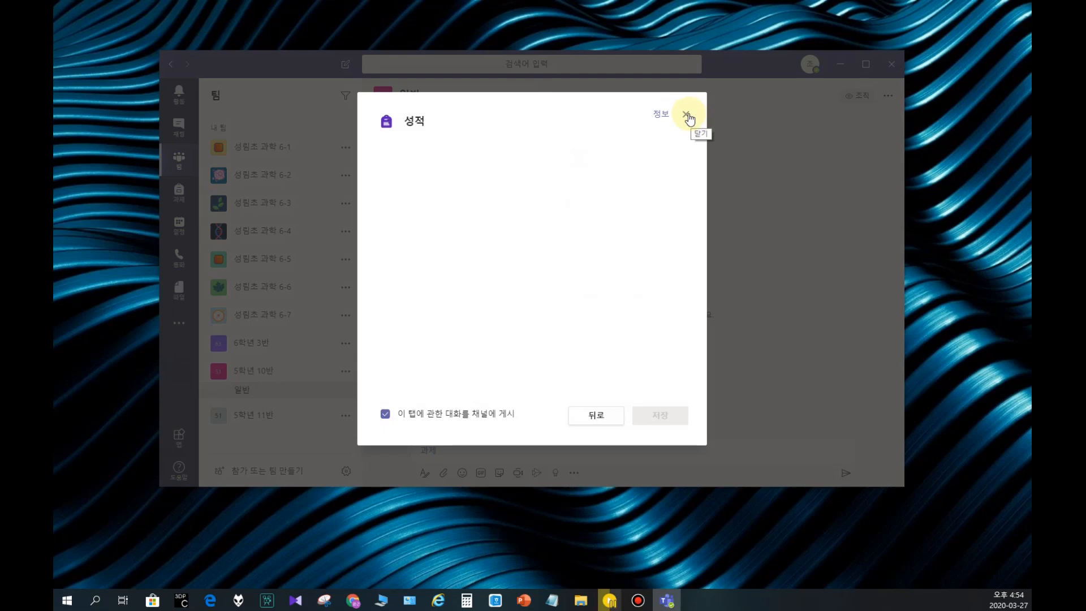
{"action": "left_click", "coordinate": [688, 114]}
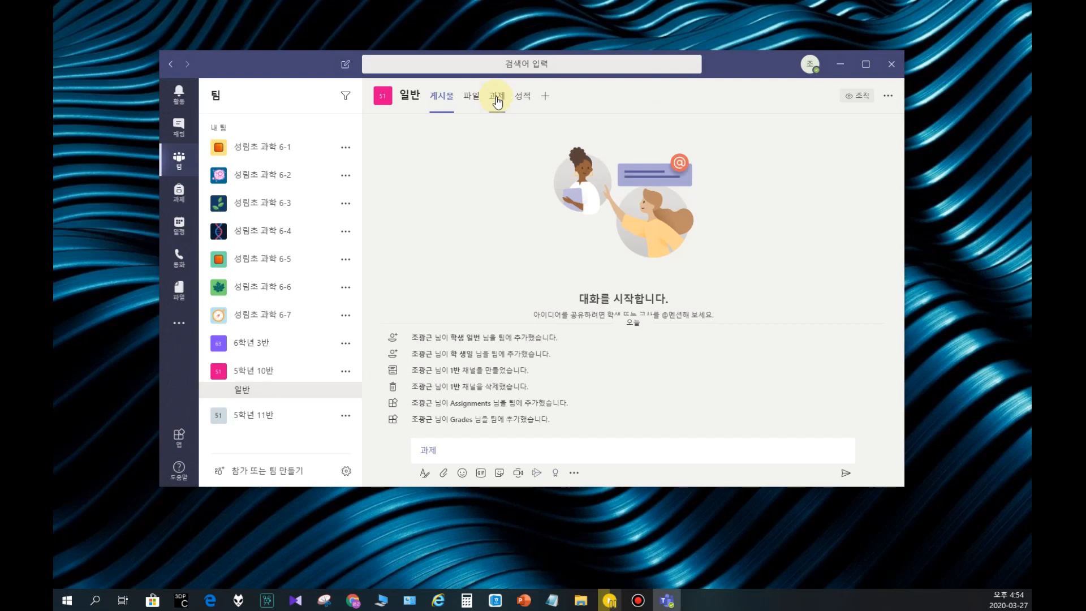
Step: View the 과제 and 성적 pages of the 일반 channel and return to the channel's posts
{"action": "left_click", "coordinate": [497, 100]}
{"action": "left_click", "coordinate": [522, 98]}
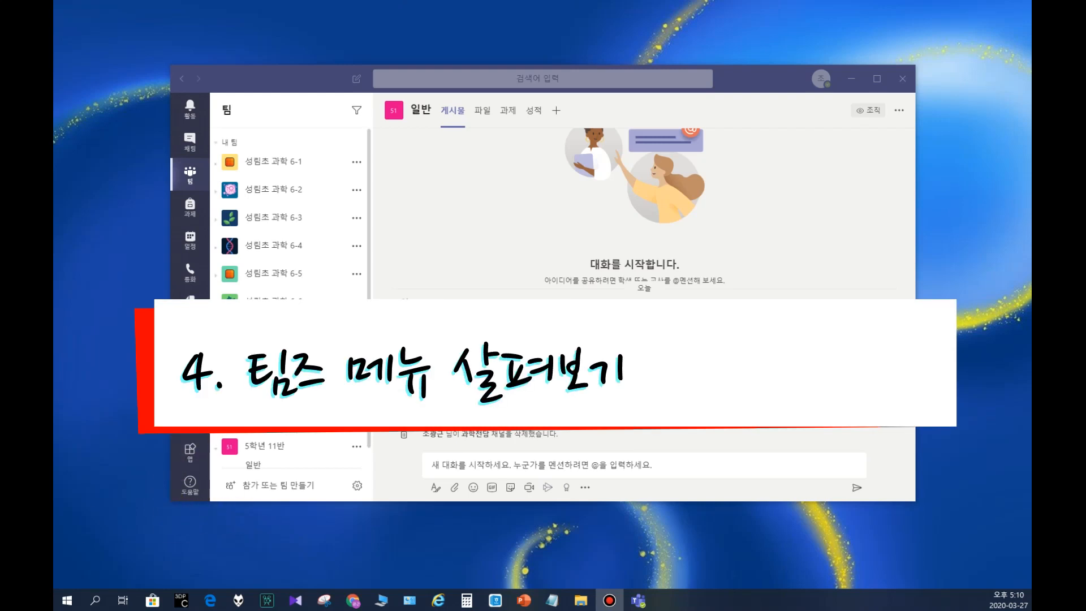
{"action": "left_click", "coordinate": [272, 404]}
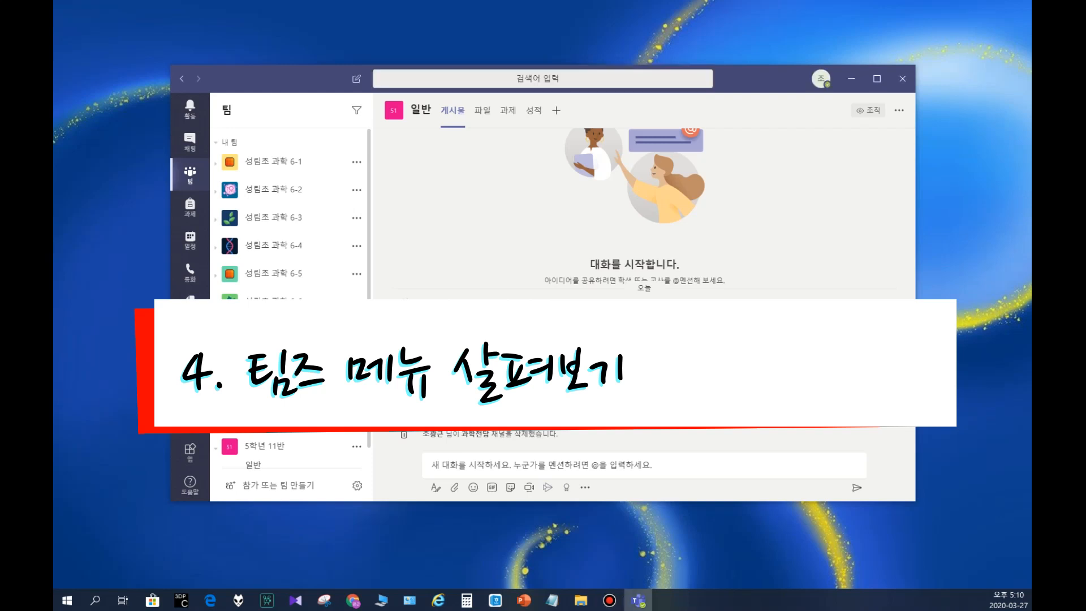
{"action": "left_click", "coordinate": [272, 405]}
{"action": "left_click", "coordinate": [271, 404]}
{"action": "left_click", "coordinate": [271, 405]}
Step: Create a standard channel named 과학전담1 in team 5학년 10반, shown automatically in everyone's channel list
{"action": "left_click", "coordinate": [356, 161]}
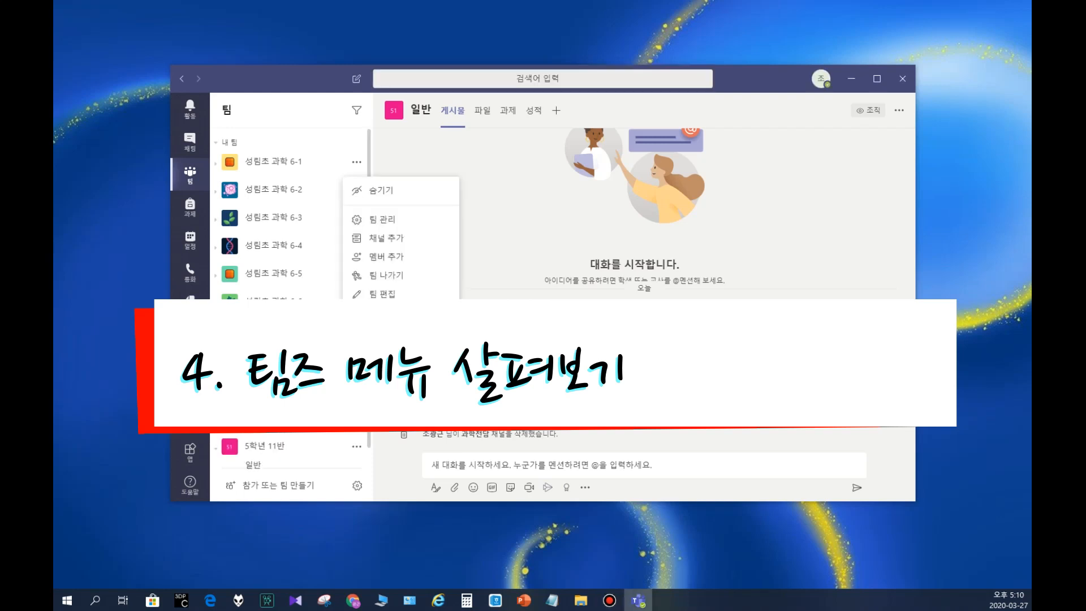
{"action": "left_click", "coordinate": [379, 239]}
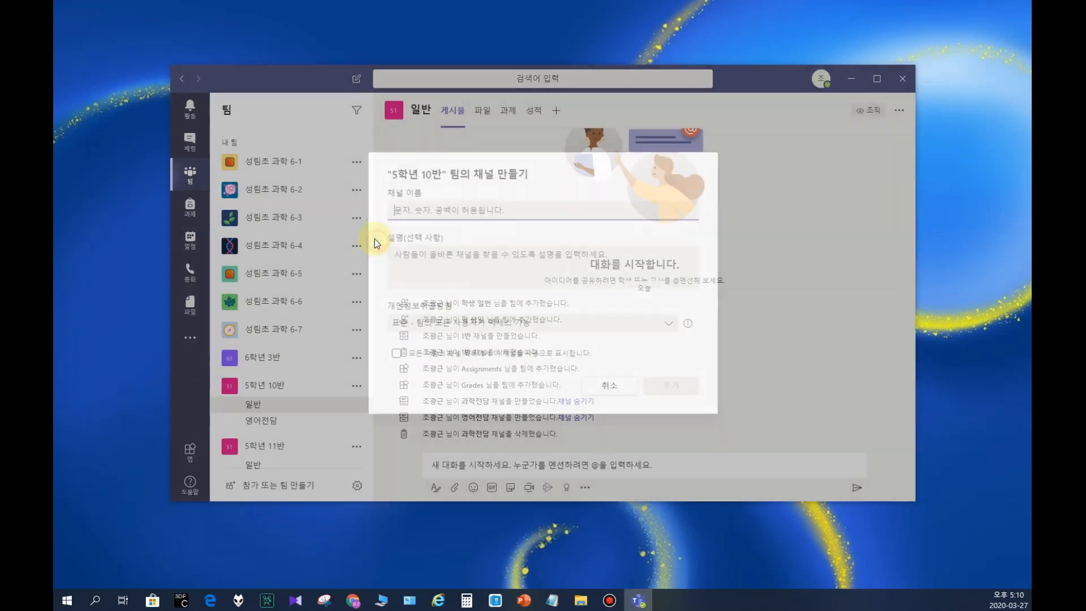
{"action": "type", "text": "과학전당"}
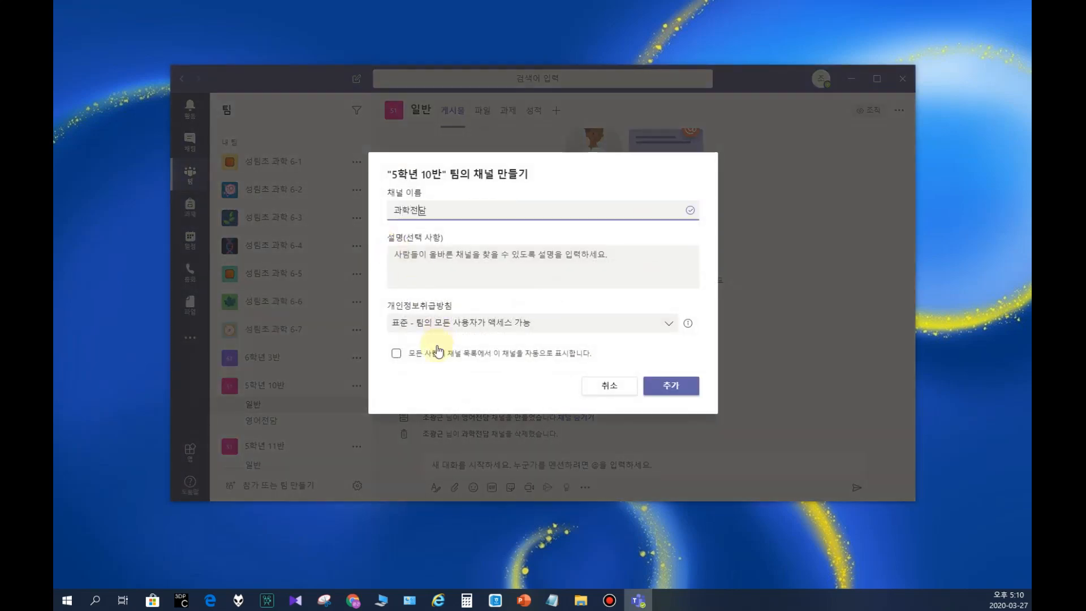
{"action": "left_click", "coordinate": [396, 353]}
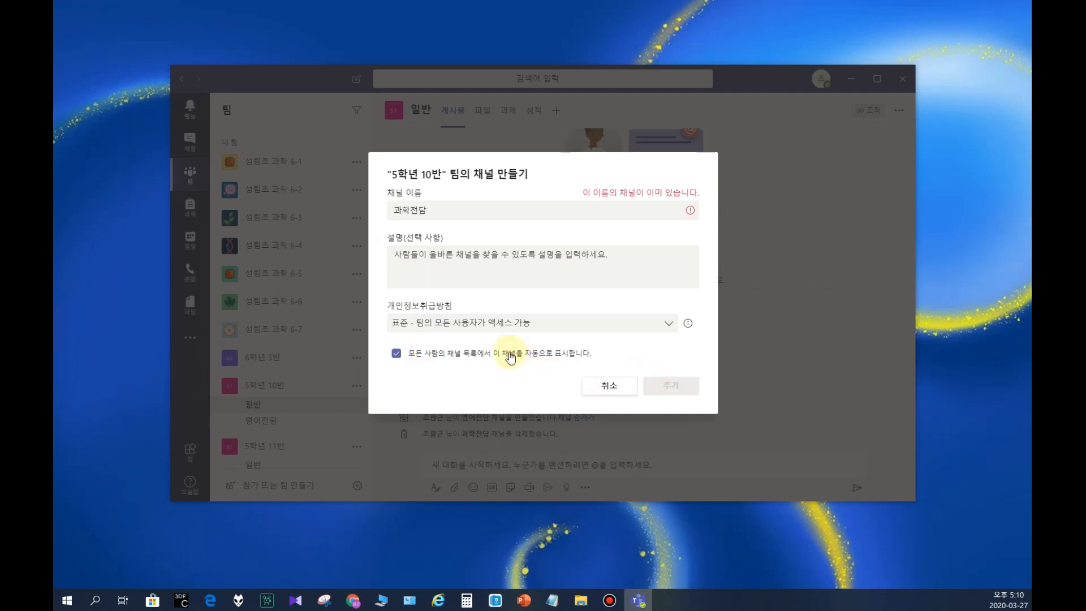
{"action": "left_click", "coordinate": [634, 209]}
{"action": "type", "text": "1"}
{"action": "left_click", "coordinate": [668, 386]}
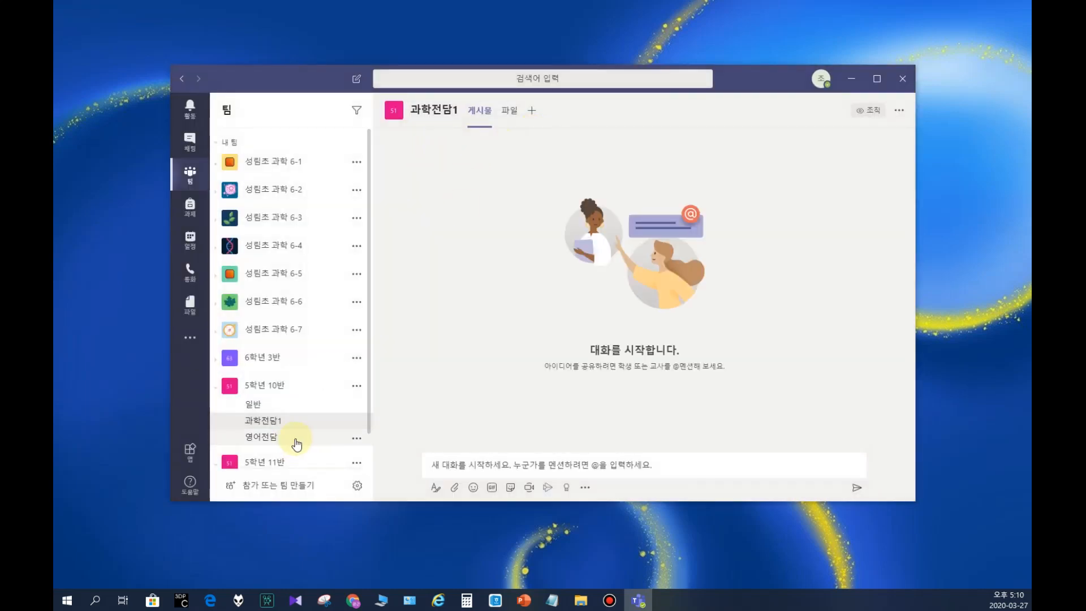
Step: View the 영어전담, 과학전담1 and 일반 channels of team 5학년 10반 in turn
{"action": "left_click", "coordinate": [291, 437]}
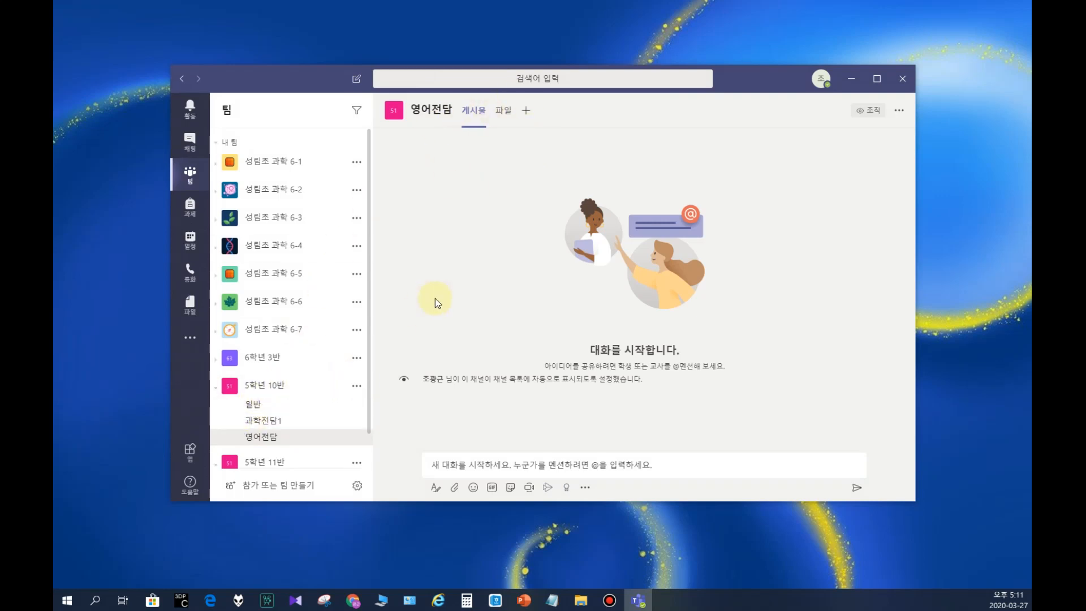
{"action": "left_click", "coordinate": [261, 424]}
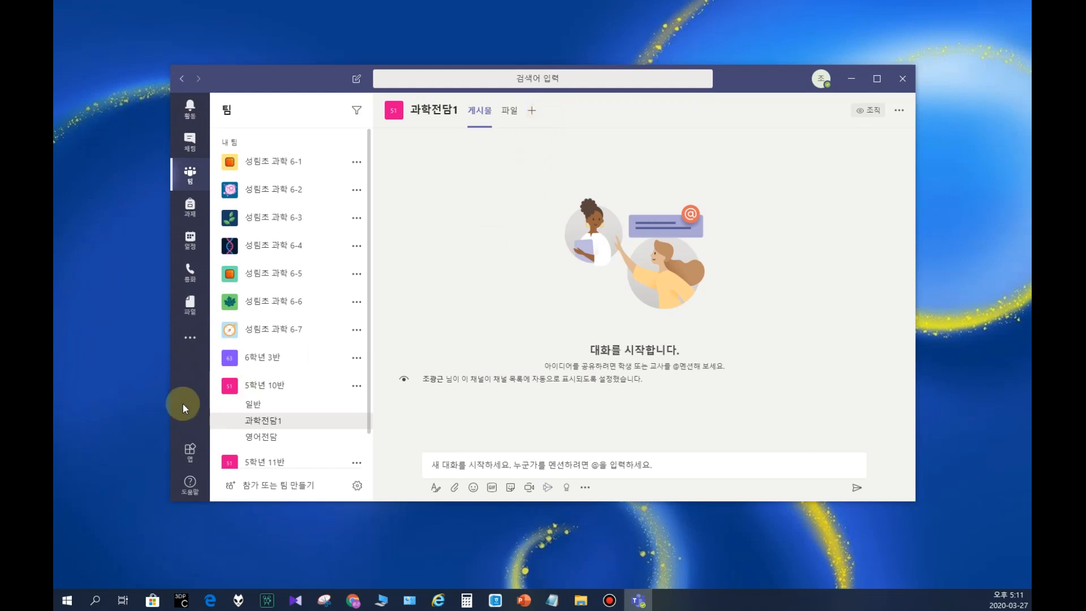
{"action": "left_click", "coordinate": [253, 405]}
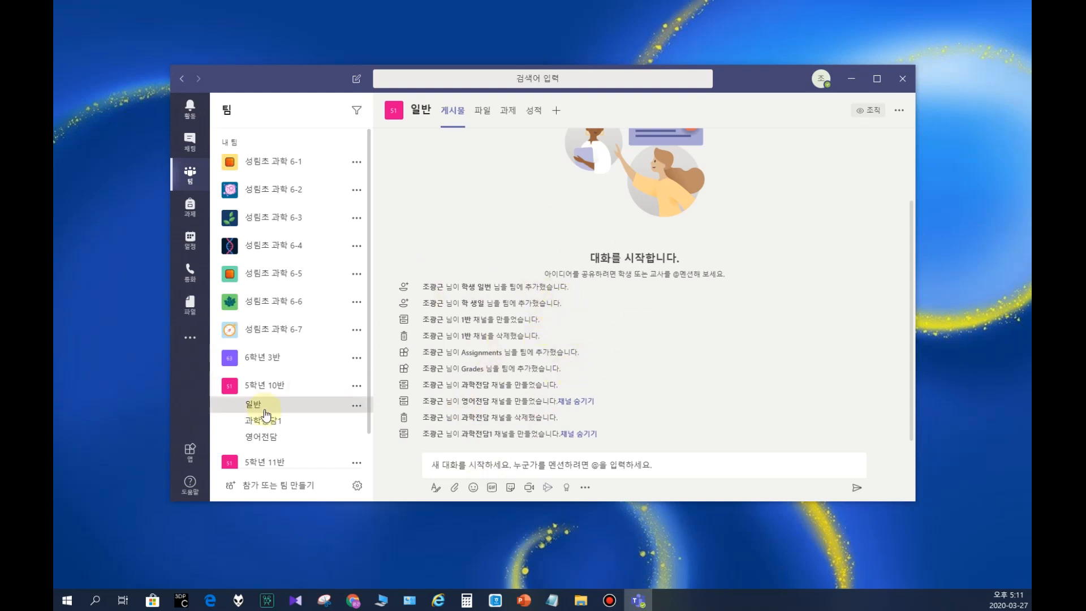
Step: Review the member-adding and team-editing forms of team 5학년 10반, closing each without making changes
{"action": "left_click", "coordinate": [357, 385]}
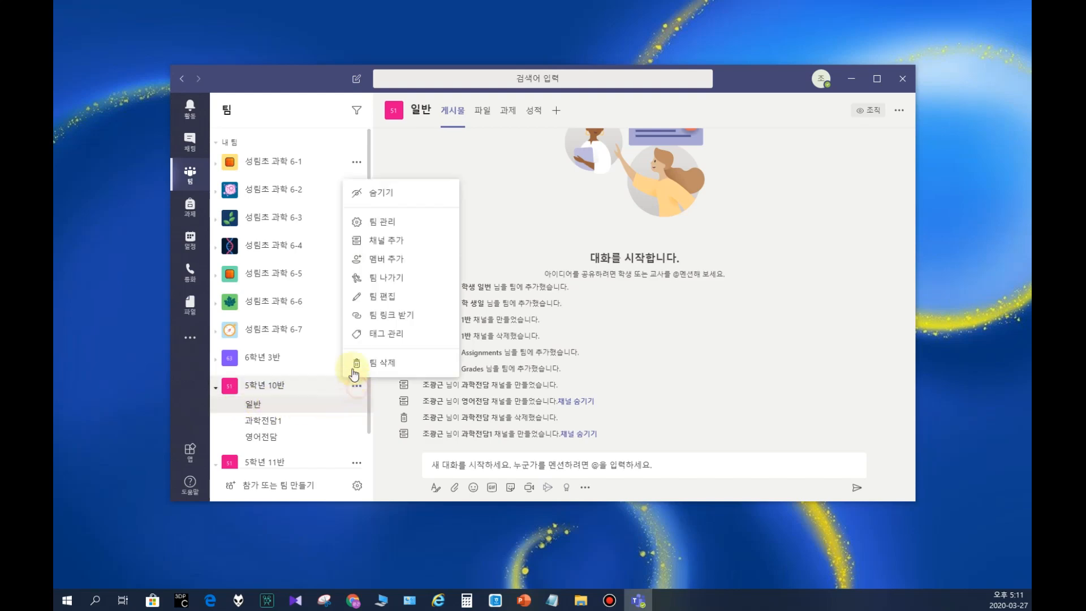
{"action": "left_click", "coordinate": [379, 260]}
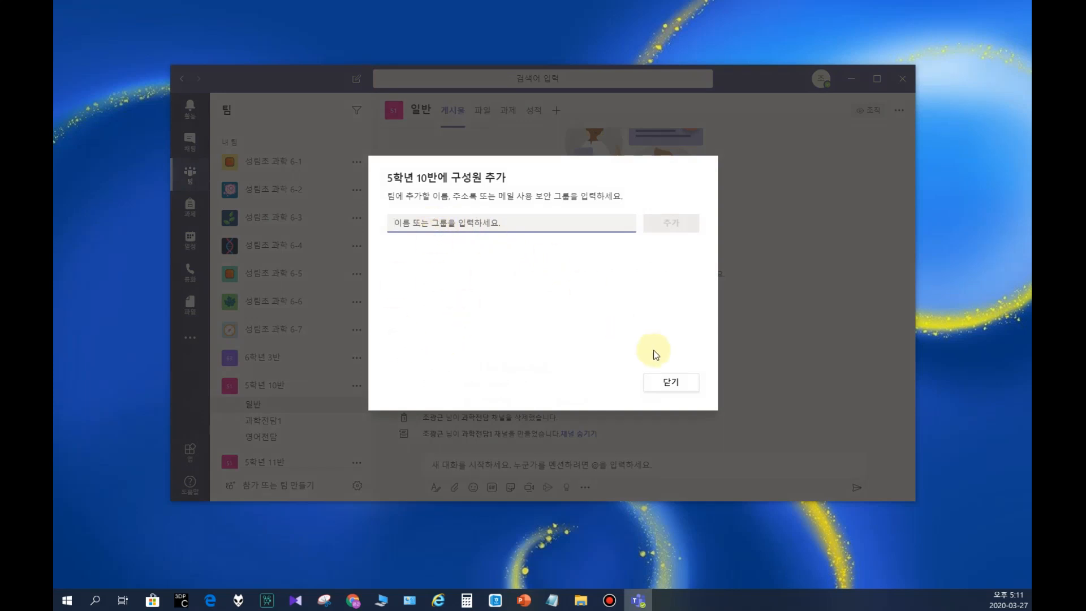
{"action": "left_click", "coordinate": [671, 382]}
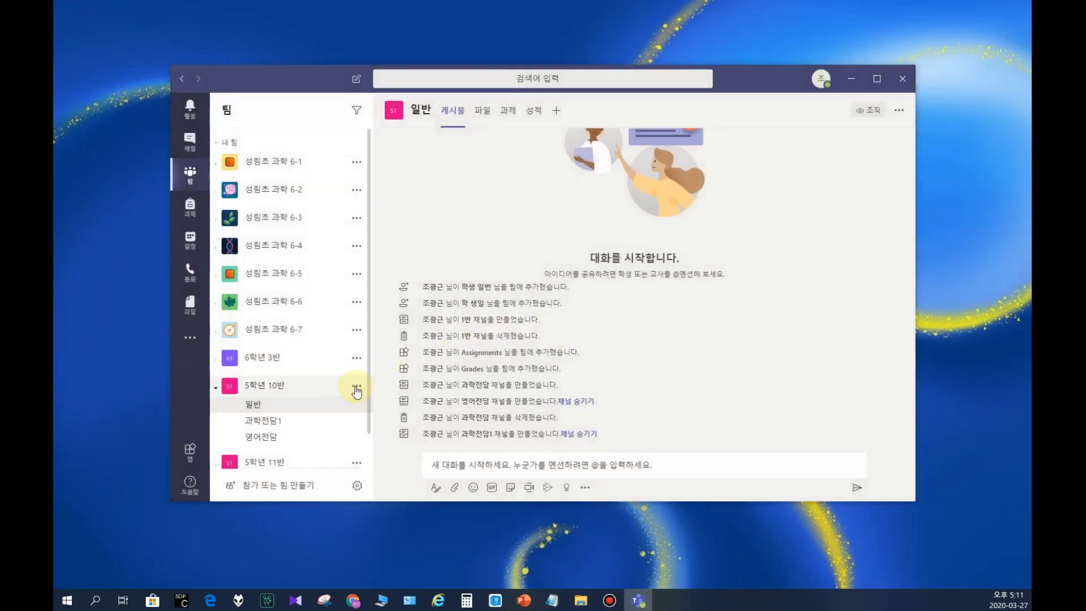
{"action": "left_click", "coordinate": [356, 386]}
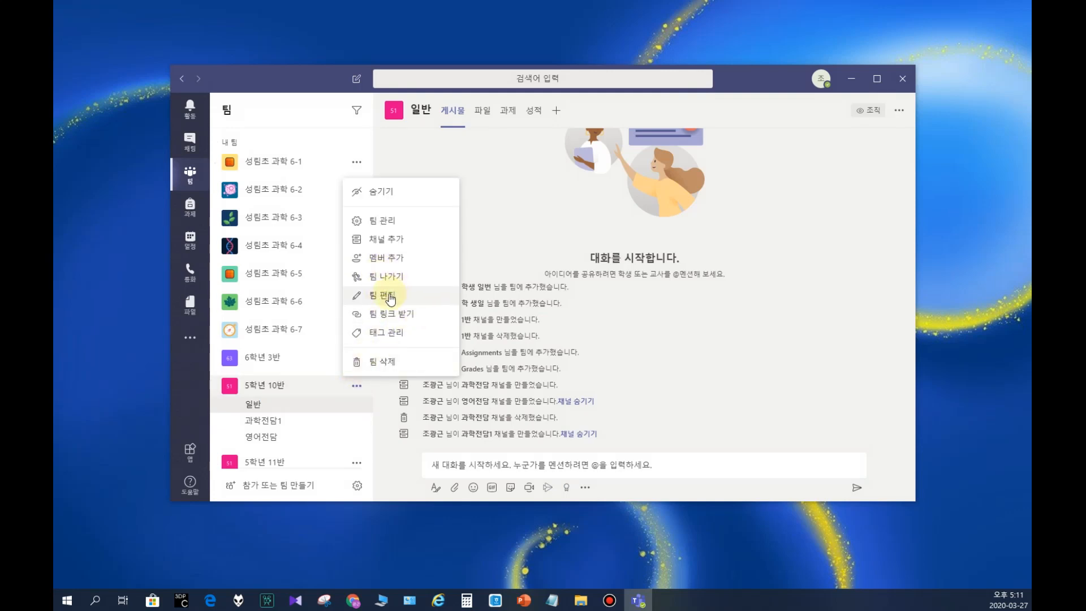
{"action": "left_click", "coordinate": [383, 297]}
{"action": "left_click", "coordinate": [635, 468]}
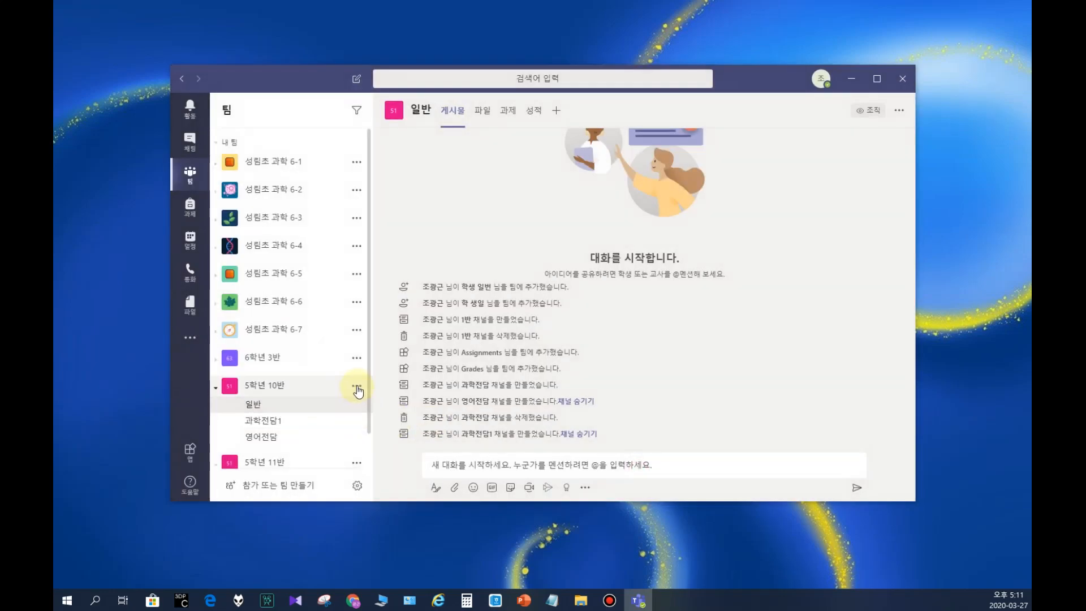
Step: Review the tag management of team 5학년 10반 and its new-tag form, closing it without creating a tag
{"action": "left_click", "coordinate": [357, 389]}
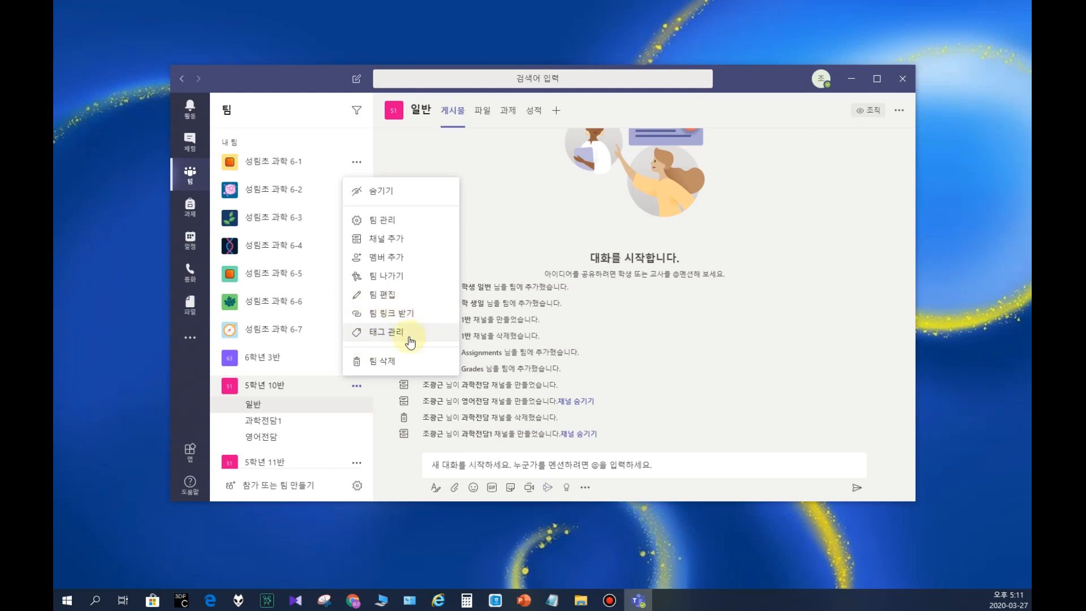
{"action": "left_click", "coordinate": [385, 333]}
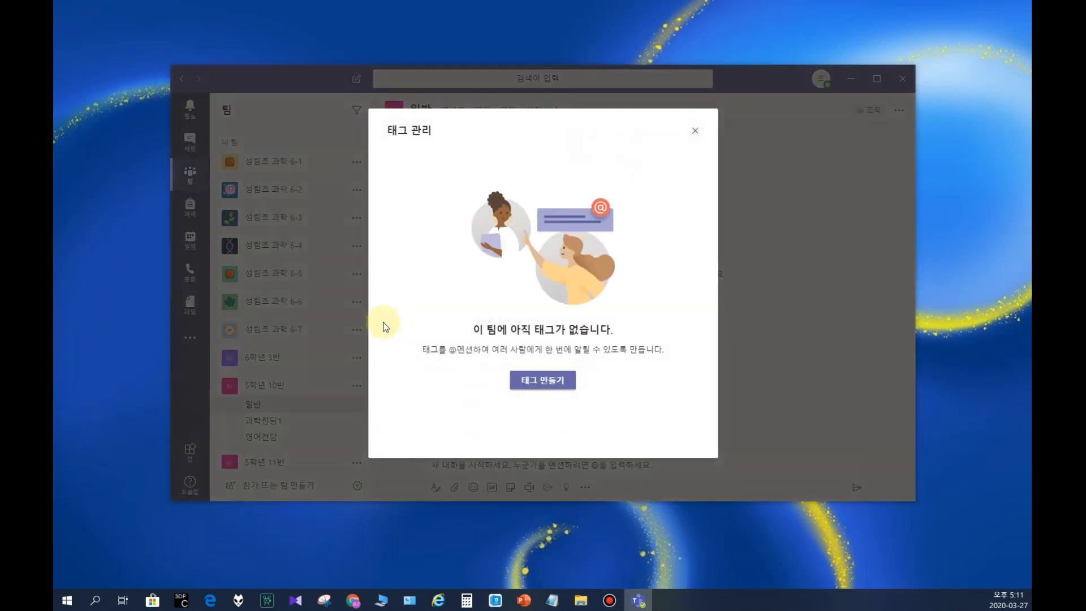
{"action": "left_click", "coordinate": [542, 379]}
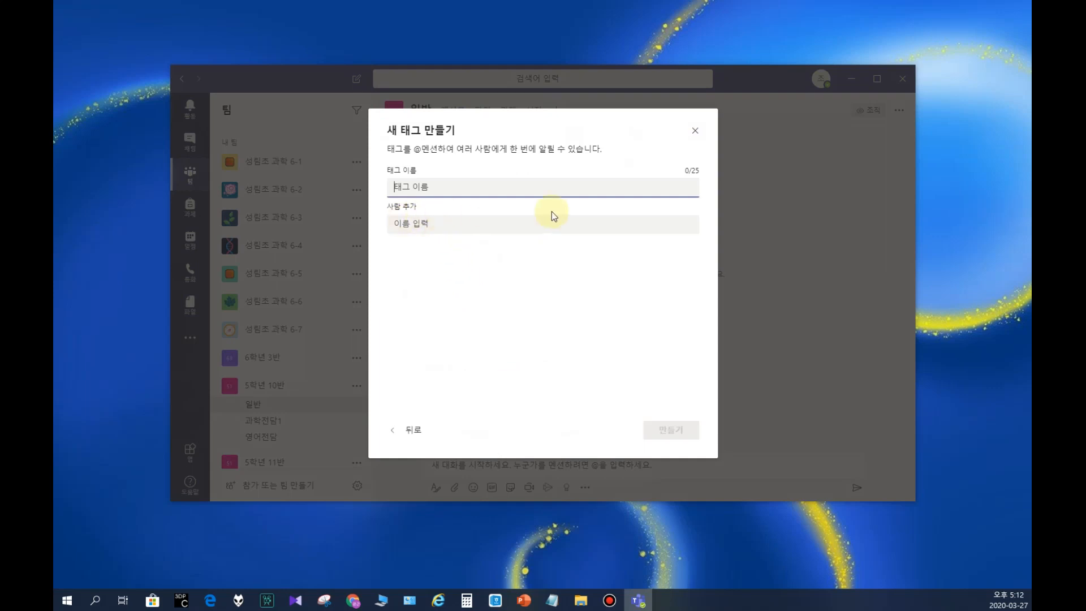
{"action": "left_click", "coordinate": [695, 132]}
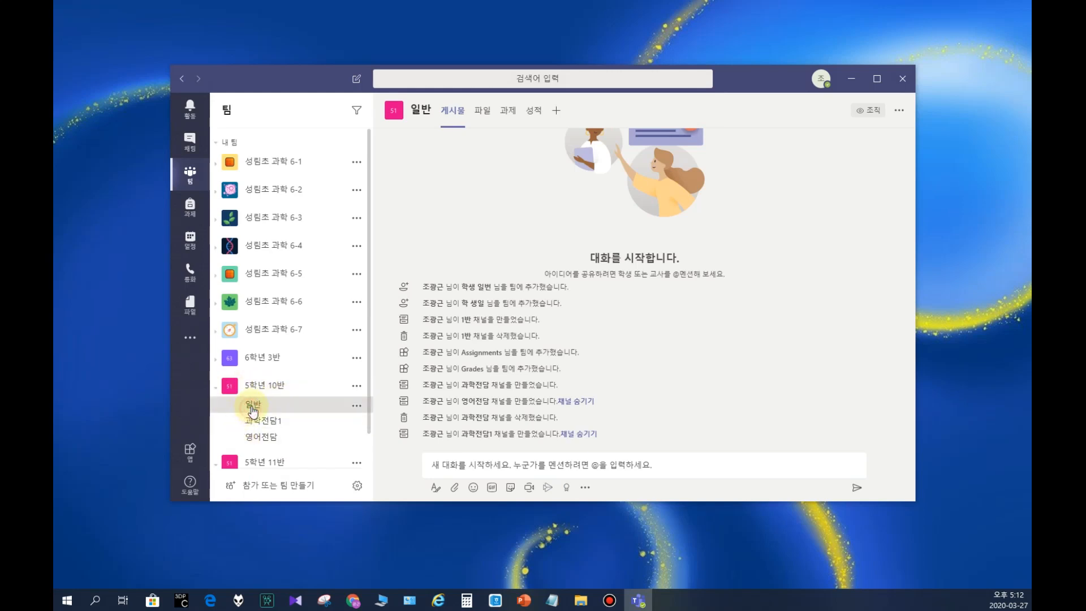
Step: Compare the features offered in the 과학전담1 and 일반 channels, and view the posts of the 일반 channel
{"action": "mouse_move", "coordinate": [424, 107]}
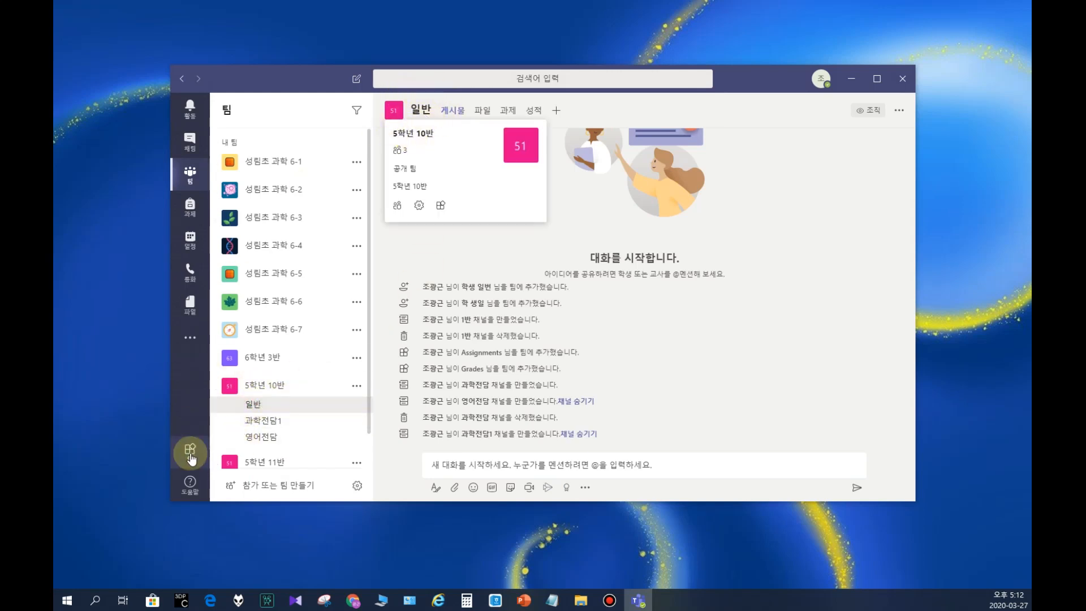
{"action": "left_click", "coordinate": [261, 421]}
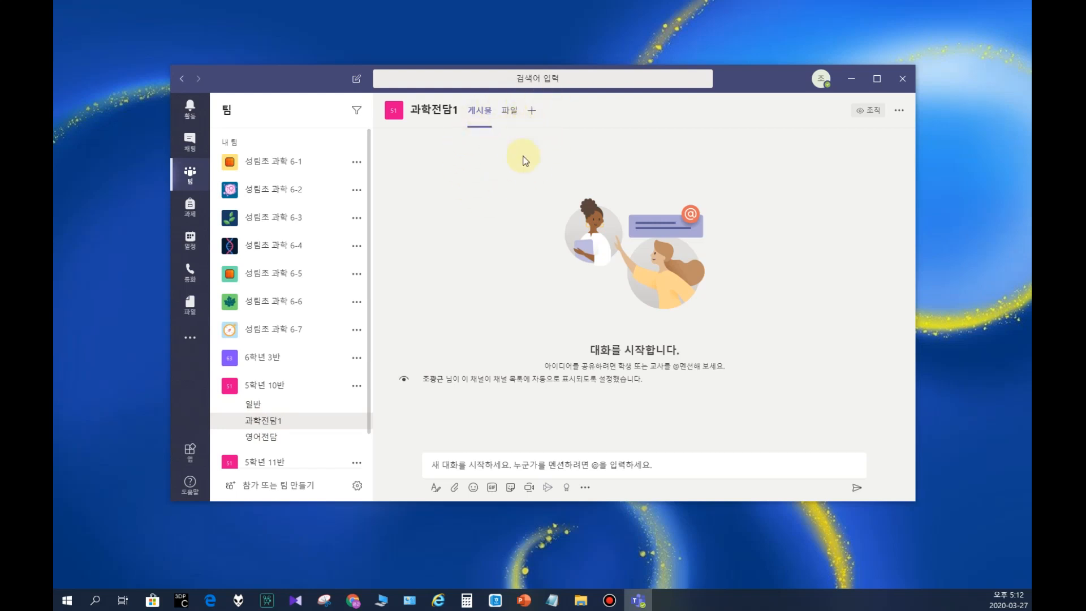
{"action": "left_click", "coordinate": [253, 408]}
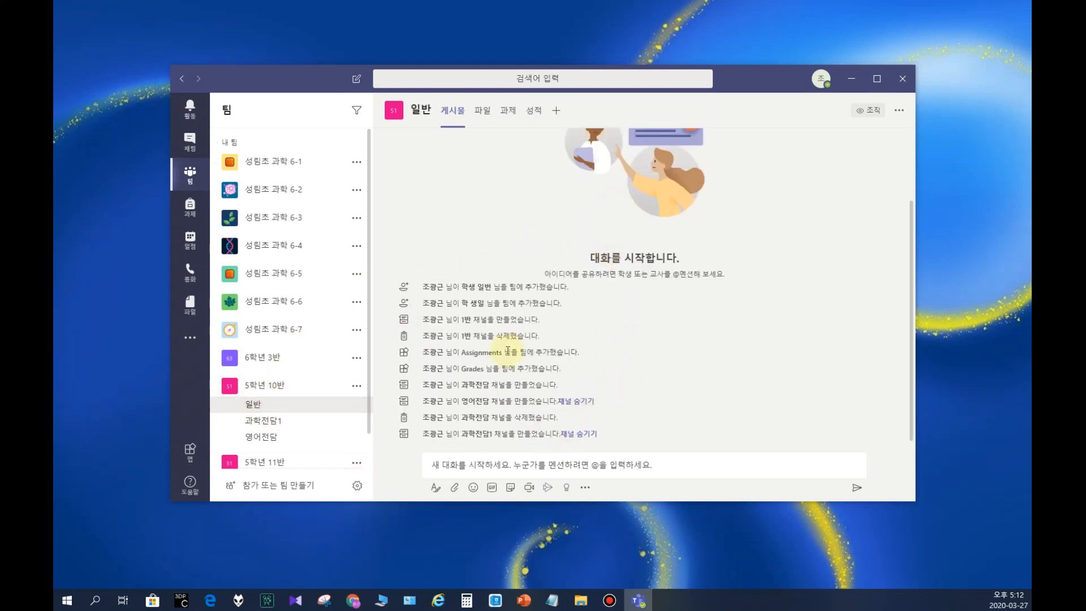
{"action": "left_click", "coordinate": [471, 354]}
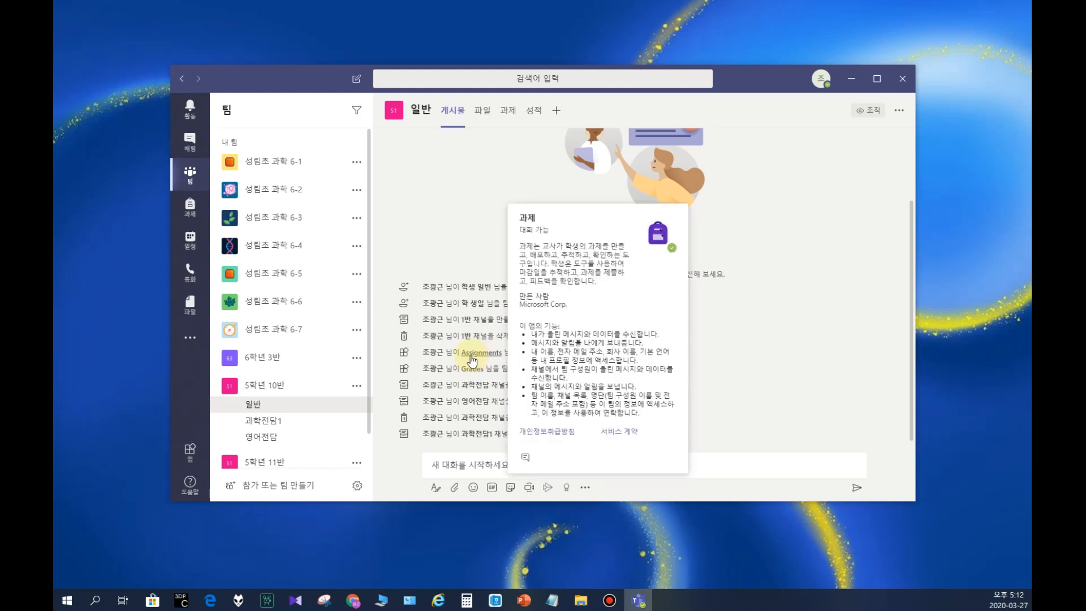
{"action": "left_click", "coordinate": [449, 116]}
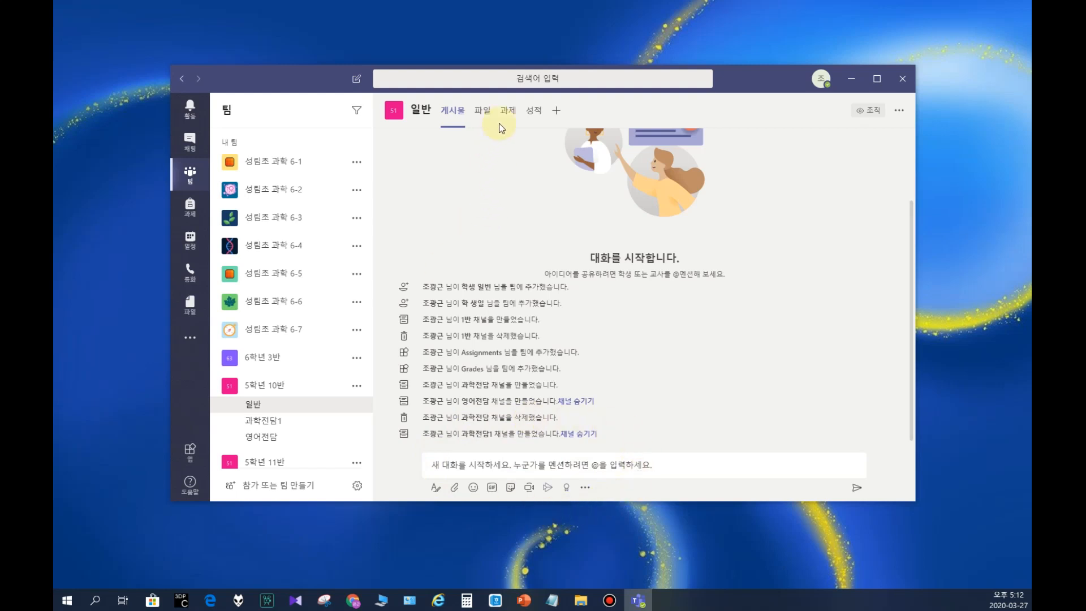
Step: Upload the PowerPoint file 11.pptx to the files of the 일반 channel in team 5학년 10반
{"action": "left_click", "coordinate": [483, 111]}
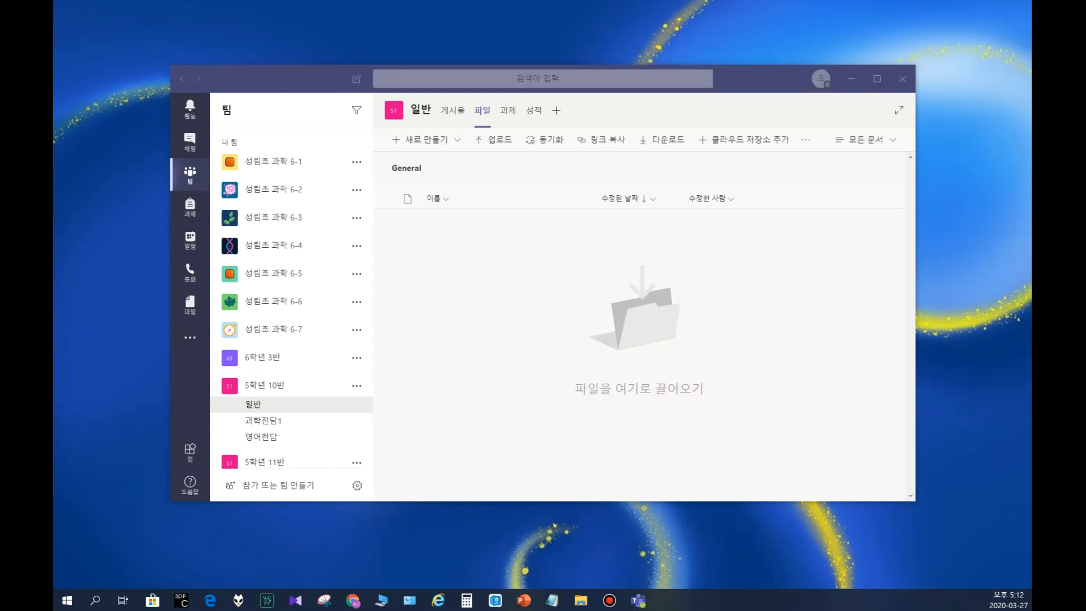
{"action": "left_click_drag", "start_coordinate": [452, 608], "coordinate": [551, 294]}
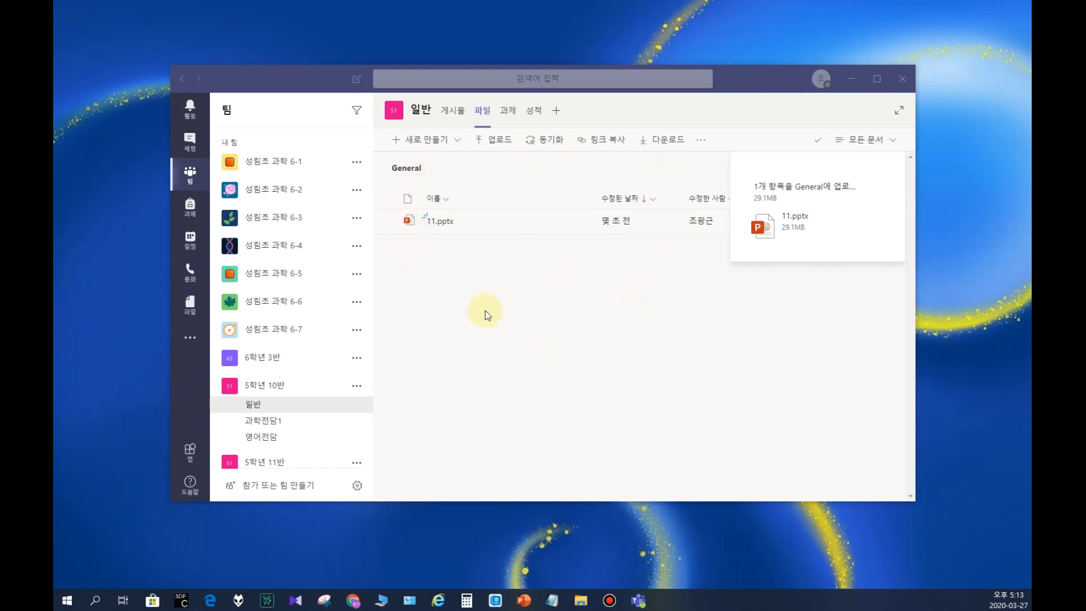
Step: Start a new assignment in the 일반 channel titled 자기소개하기, leaving it without a category
{"action": "left_click", "coordinate": [507, 115]}
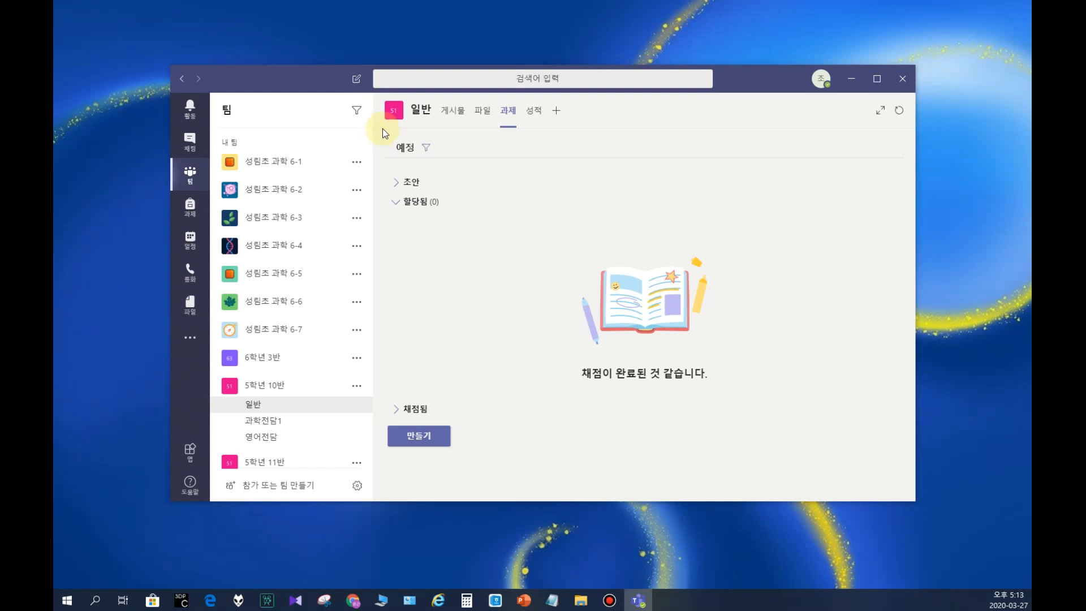
{"action": "left_click", "coordinate": [418, 440]}
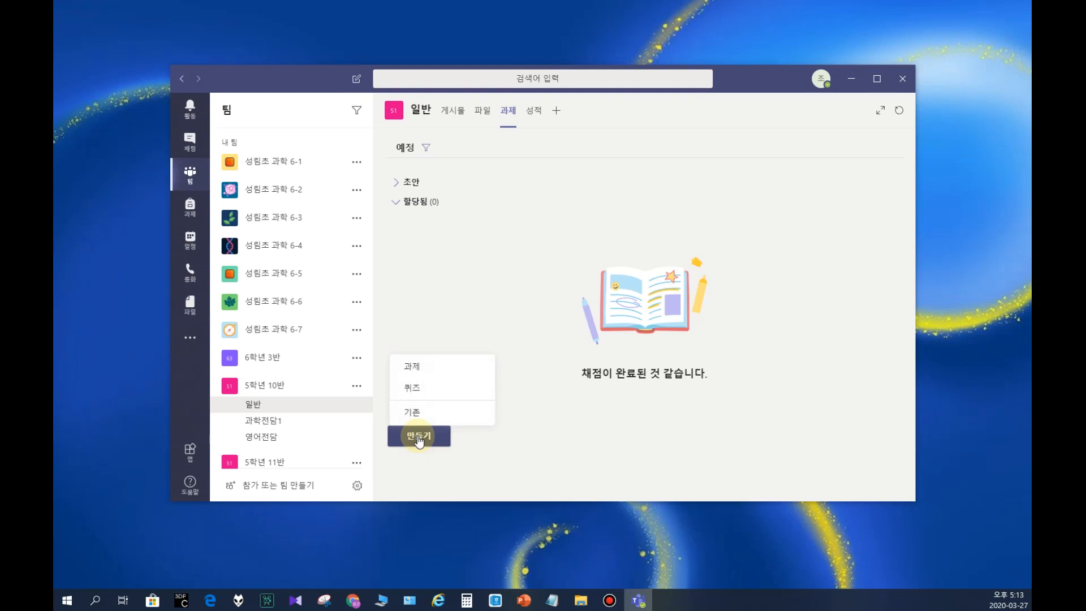
{"action": "left_click", "coordinate": [428, 368]}
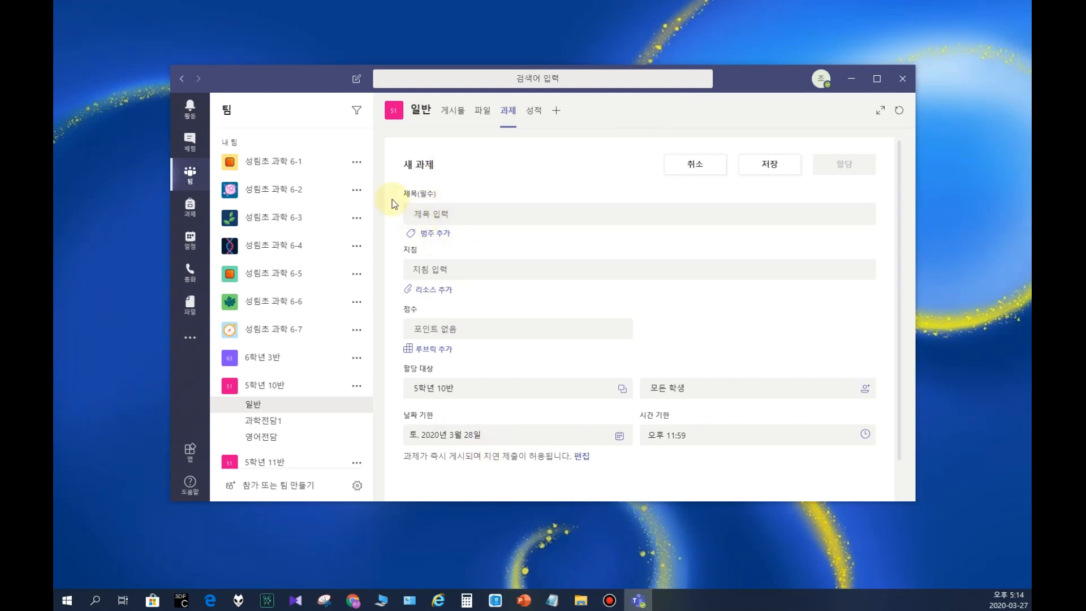
{"action": "left_click", "coordinate": [444, 210]}
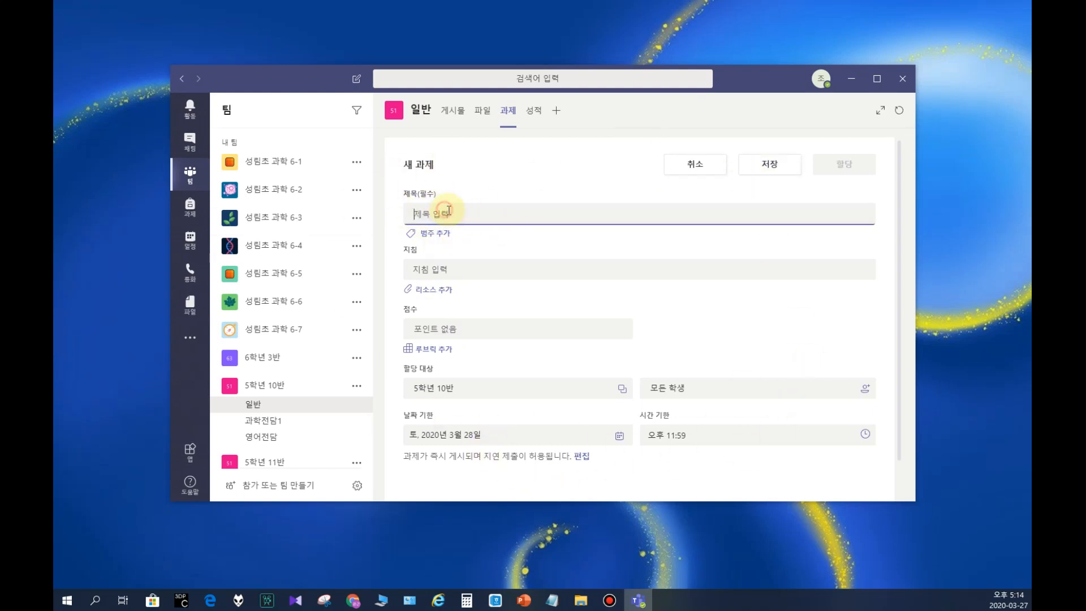
{"action": "type", "text": "자기소개하기"}
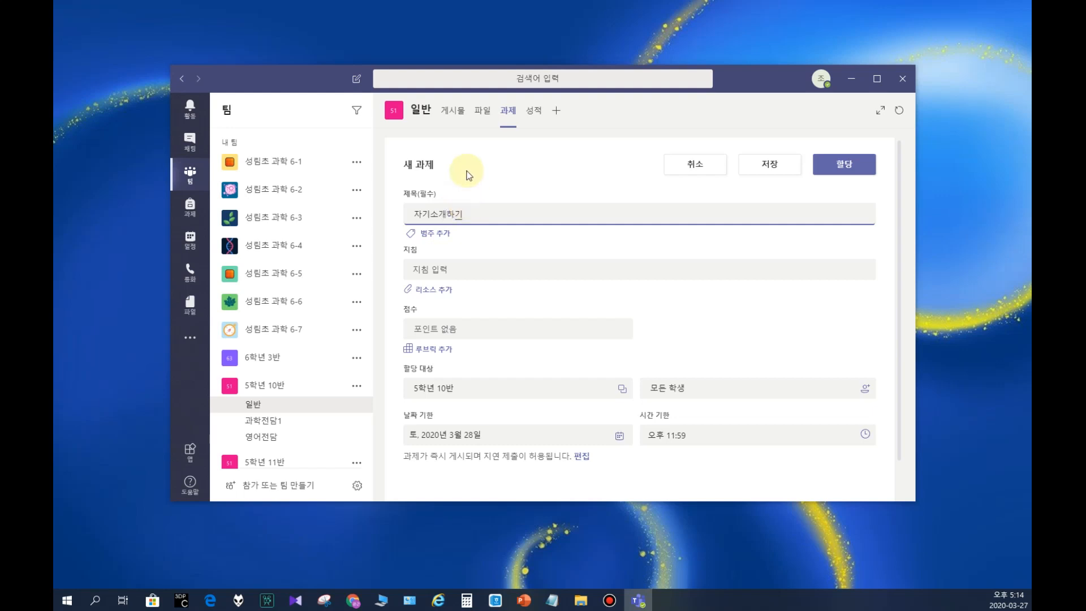
{"action": "left_click", "coordinate": [435, 233]}
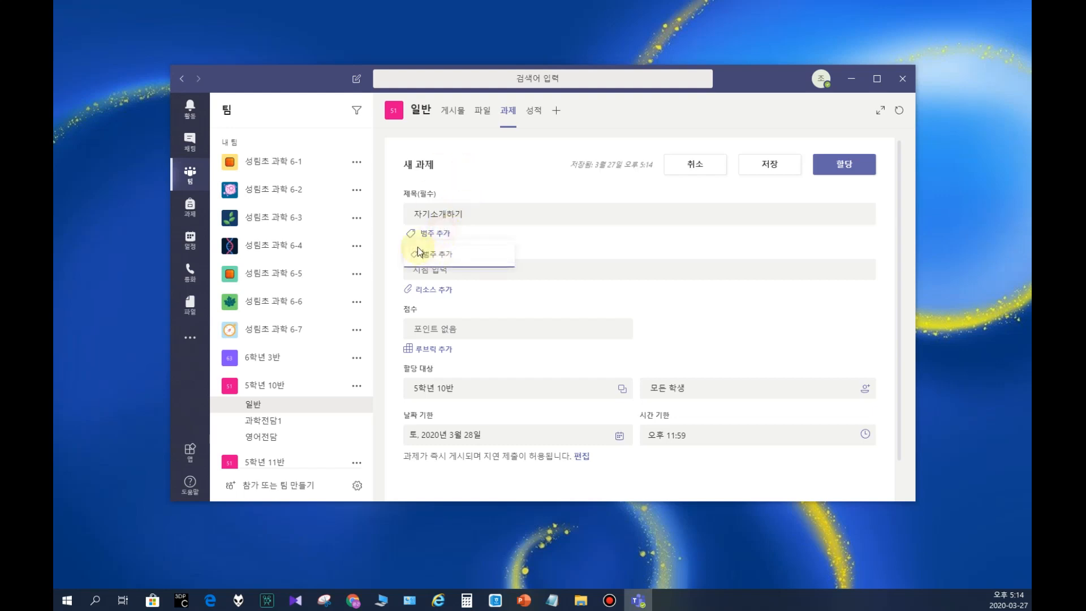
{"action": "left_click", "coordinate": [583, 259]}
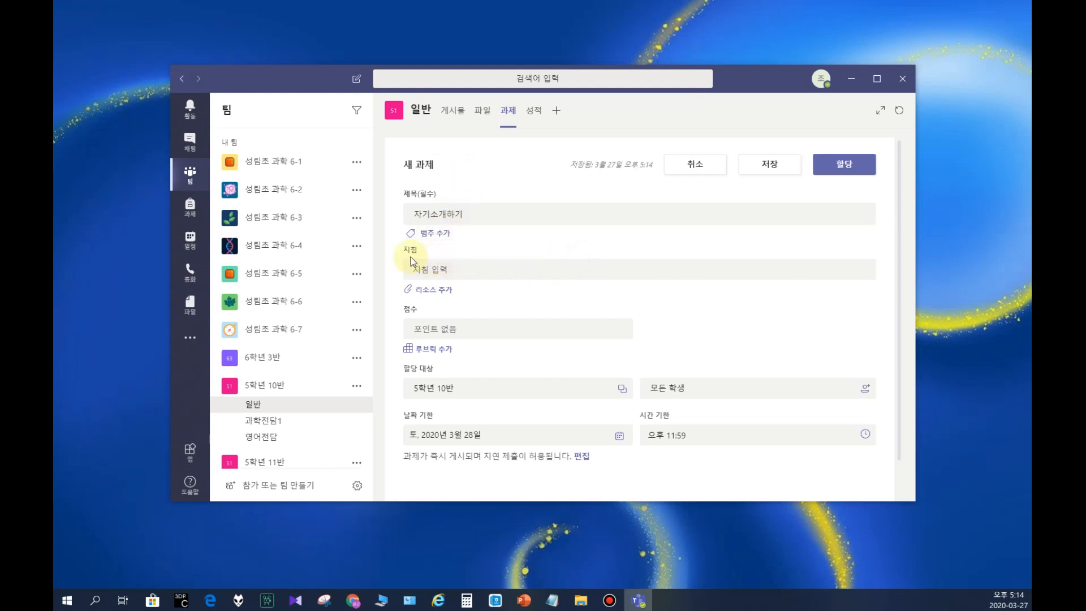
Step: Enter the assignment instructions as a numbered list: "자신의 이름 취미 이야기할 것" and "100자 이상으로 할 것"
{"action": "left_click", "coordinate": [436, 270]}
{"action": "type", "text": "1"}
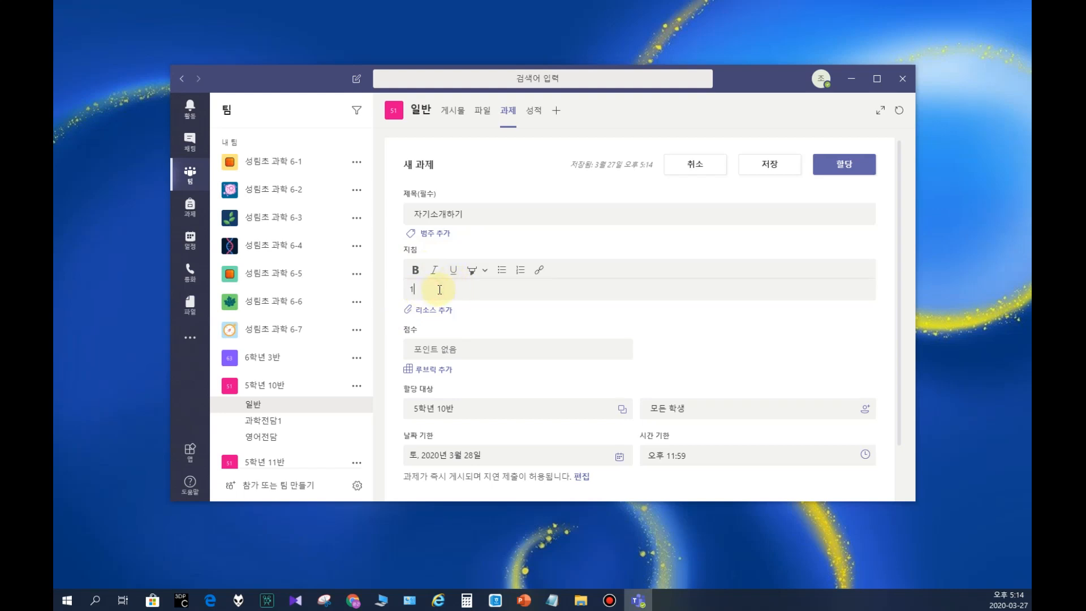
{"action": "type", "text": ". 자신을"}
{"action": "type", "text": " 이름"}
{"action": "type", "text": " 취미 이야기할"}
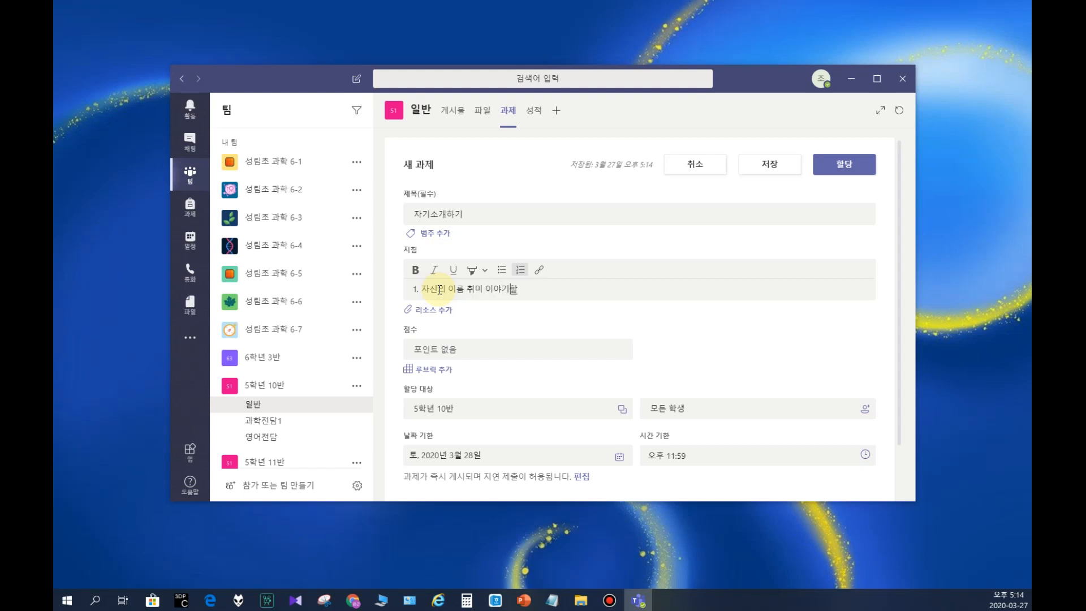
{"action": "key", "text": "Return"}
{"action": "type", "text": "것"}
{"action": "type", "text": "100ㅇ"}
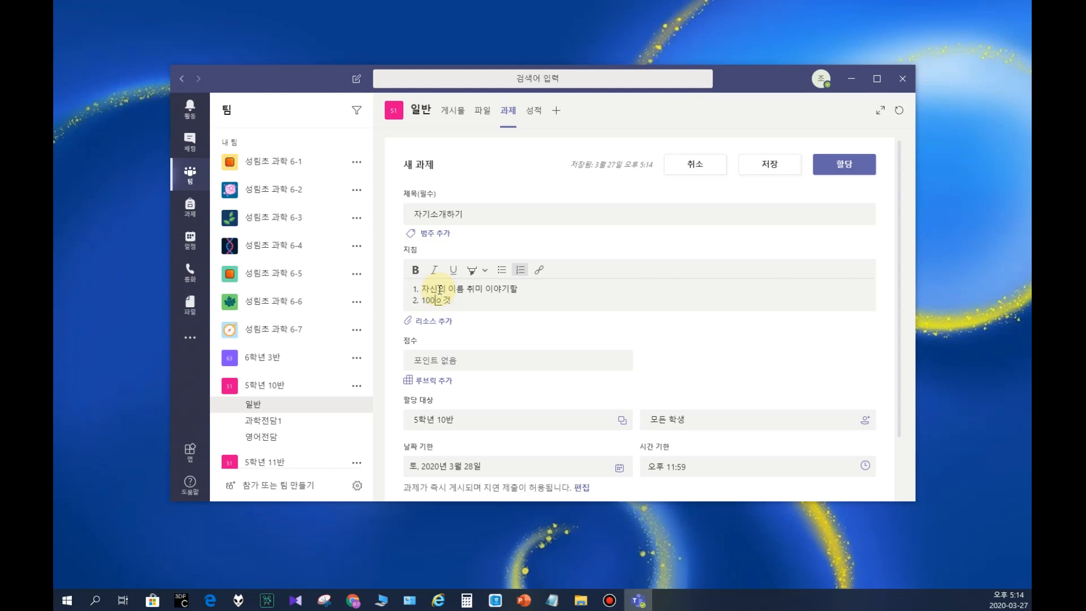
{"action": "type", "text": "자 이상으로 할"}
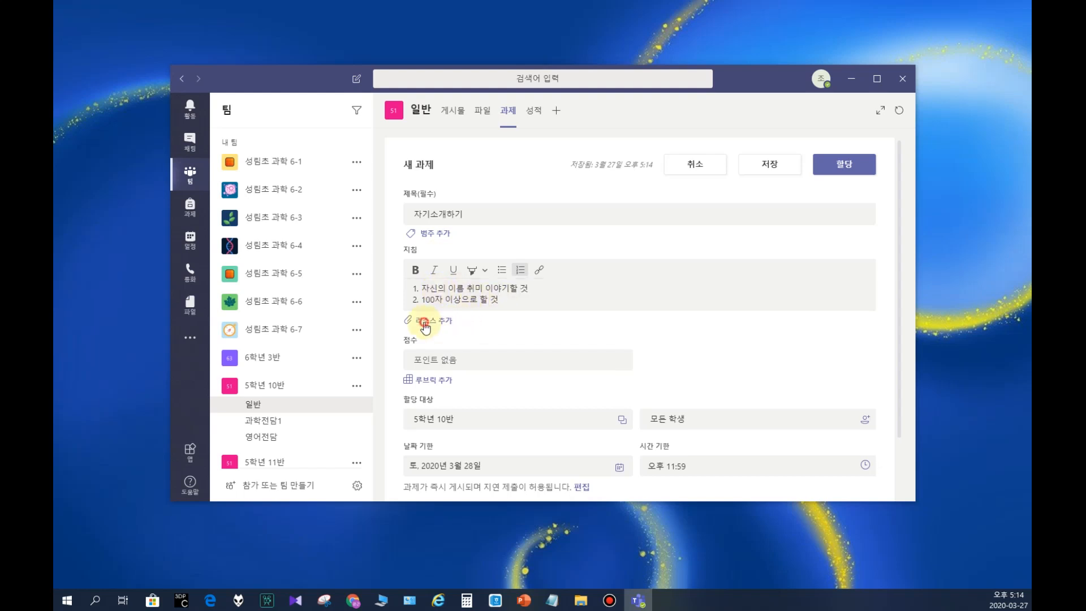
Step: Attach the file 간지.hwp from OneDrive as a resource of the assignment
{"action": "left_click", "coordinate": [428, 320]}
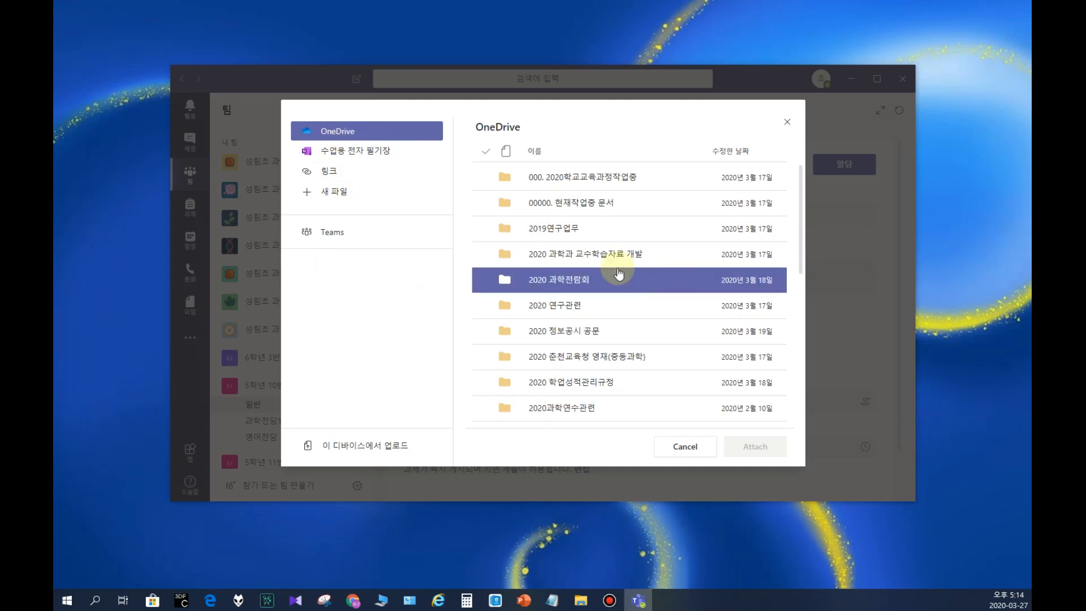
{"action": "scroll", "coordinate": [605, 288], "scroll_direction": "down", "scroll_amount": 6}
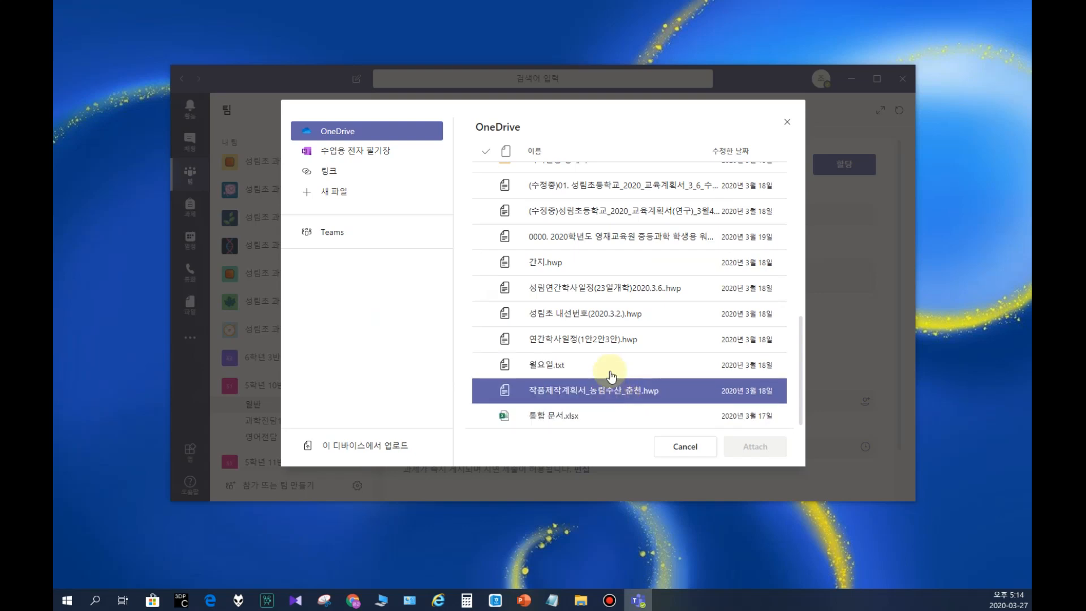
{"action": "left_click", "coordinate": [537, 266]}
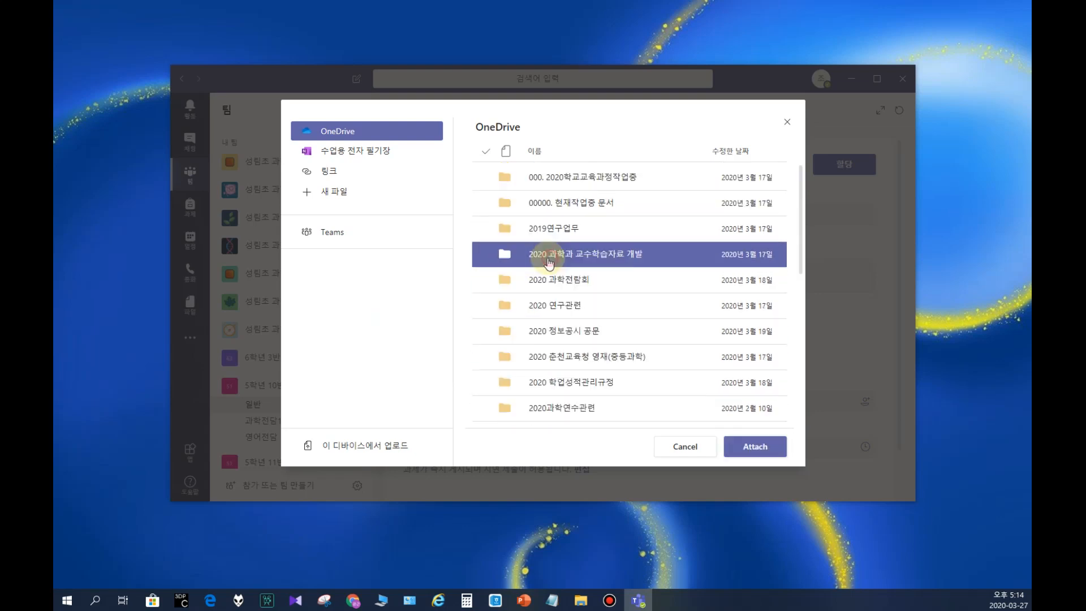
{"action": "left_click", "coordinate": [747, 449]}
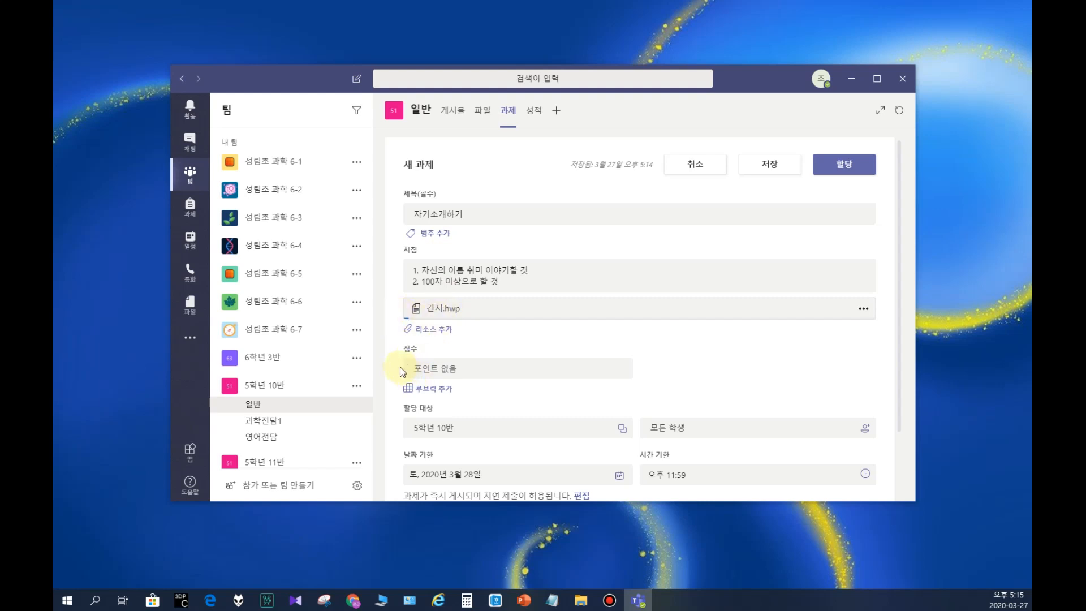
Step: Review the link and new-file options for adding another resource to the assignment
{"action": "left_click", "coordinate": [434, 330]}
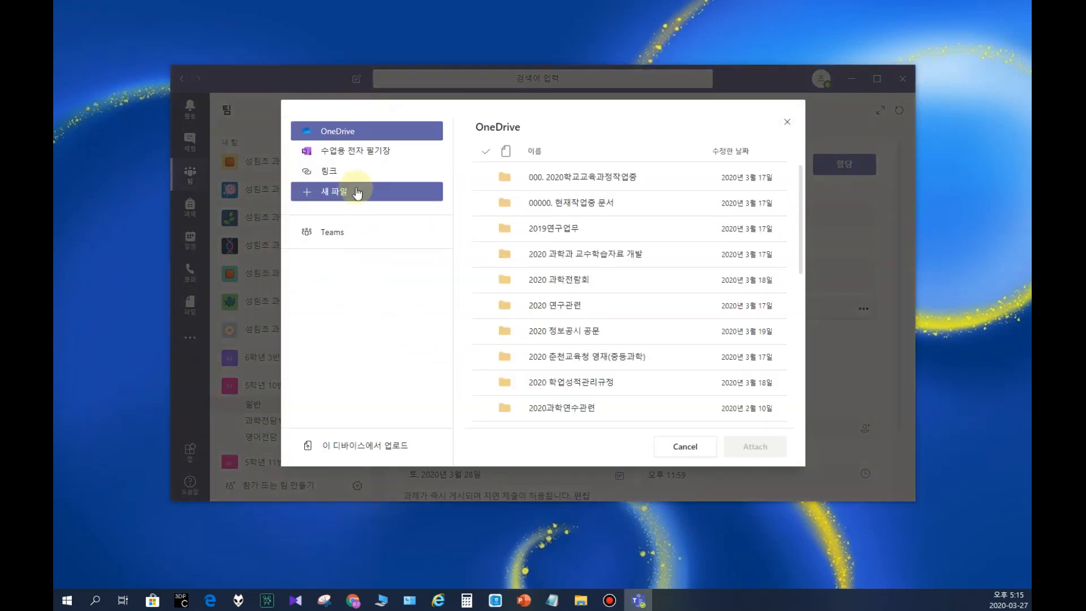
{"action": "left_click", "coordinate": [332, 173]}
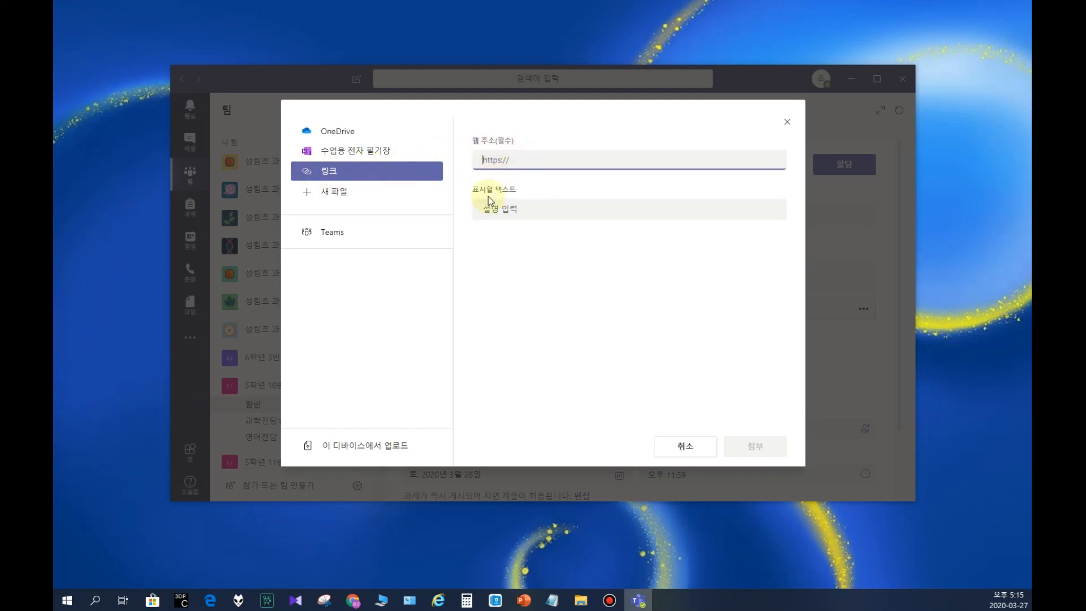
{"action": "left_click", "coordinate": [325, 200]}
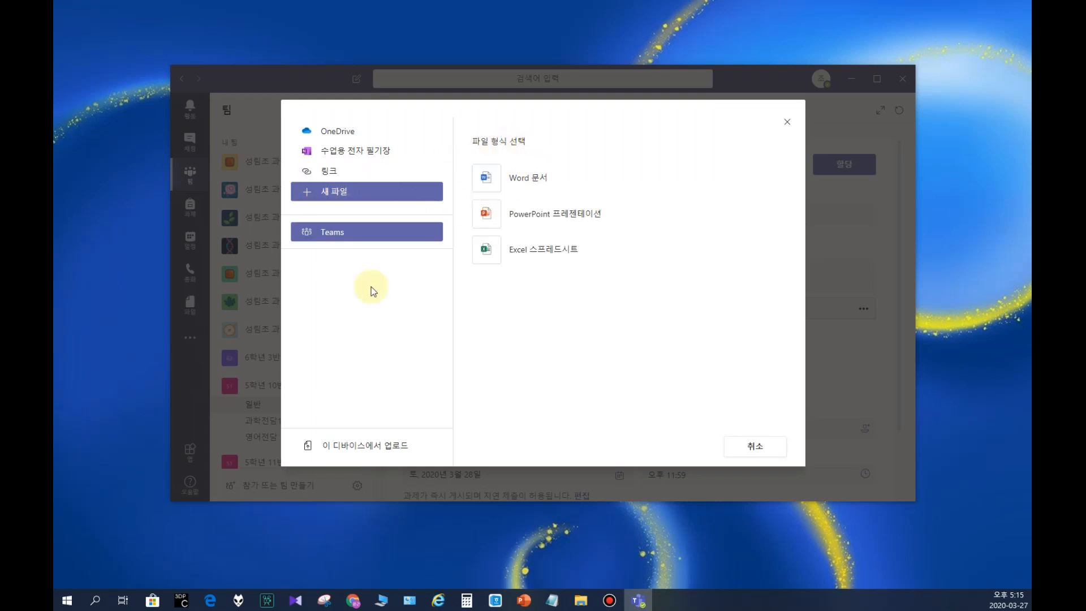
Step: Try to upload Cool Allis.stl from the device's 다운로드 folder as an assignment resource, closing the upload dialog
{"action": "left_click", "coordinate": [355, 450]}
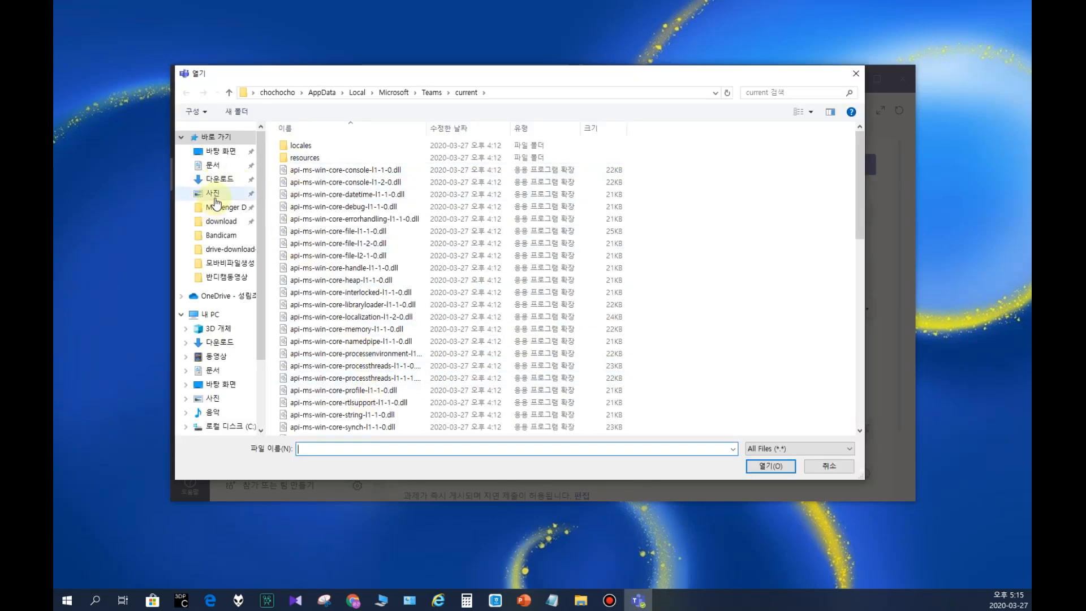
{"action": "left_click", "coordinate": [219, 178]}
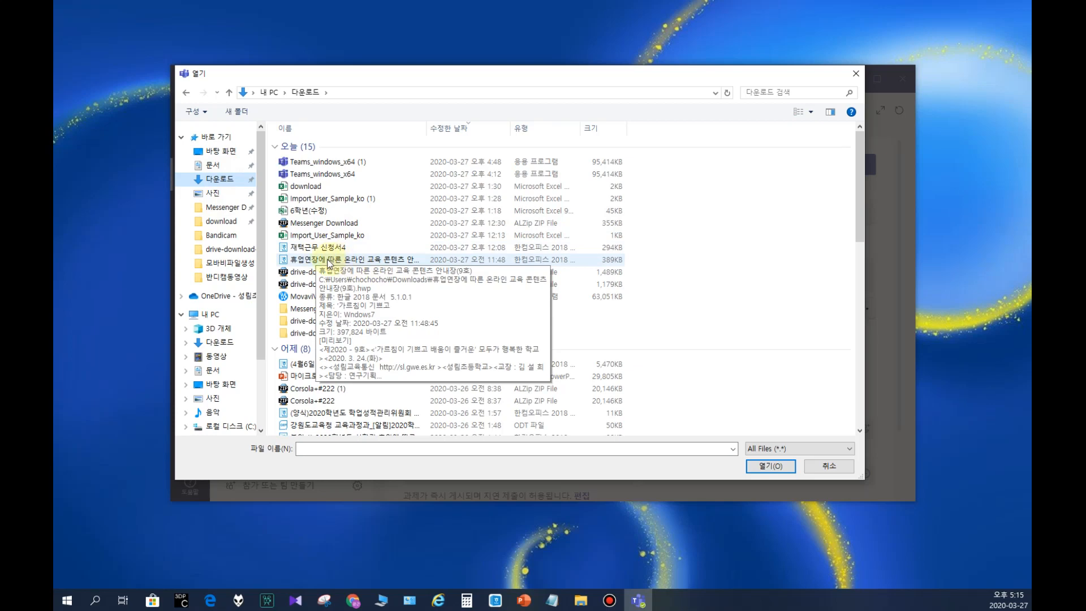
{"action": "scroll", "coordinate": [331, 263], "scroll_direction": "down", "scroll_amount": 4}
{"action": "scroll", "coordinate": [290, 310], "scroll_direction": "down", "scroll_amount": 3}
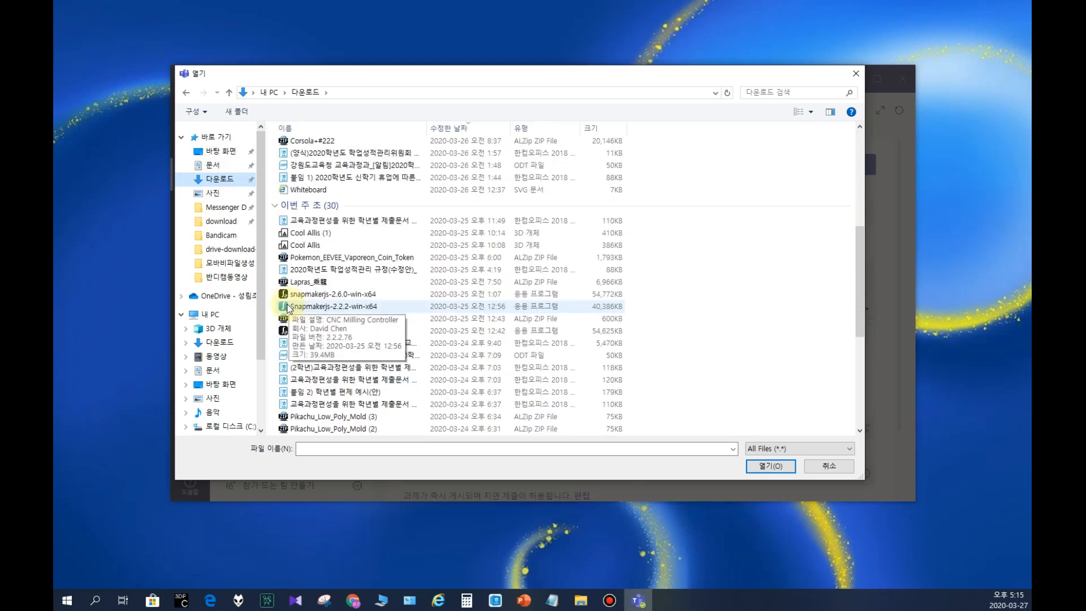
{"action": "double_click", "coordinate": [297, 250]}
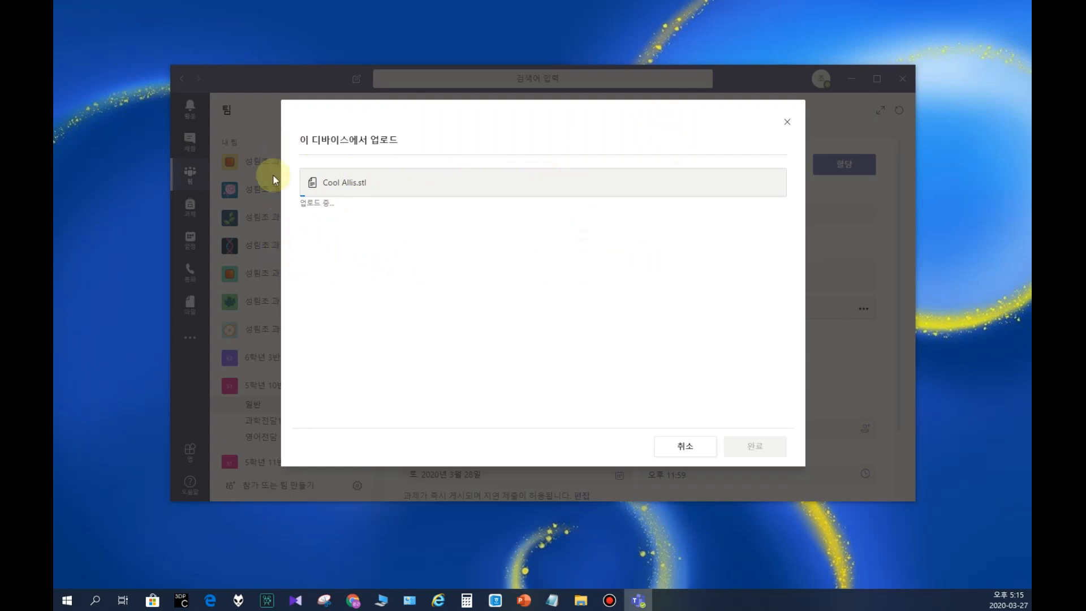
{"action": "left_click", "coordinate": [788, 123]}
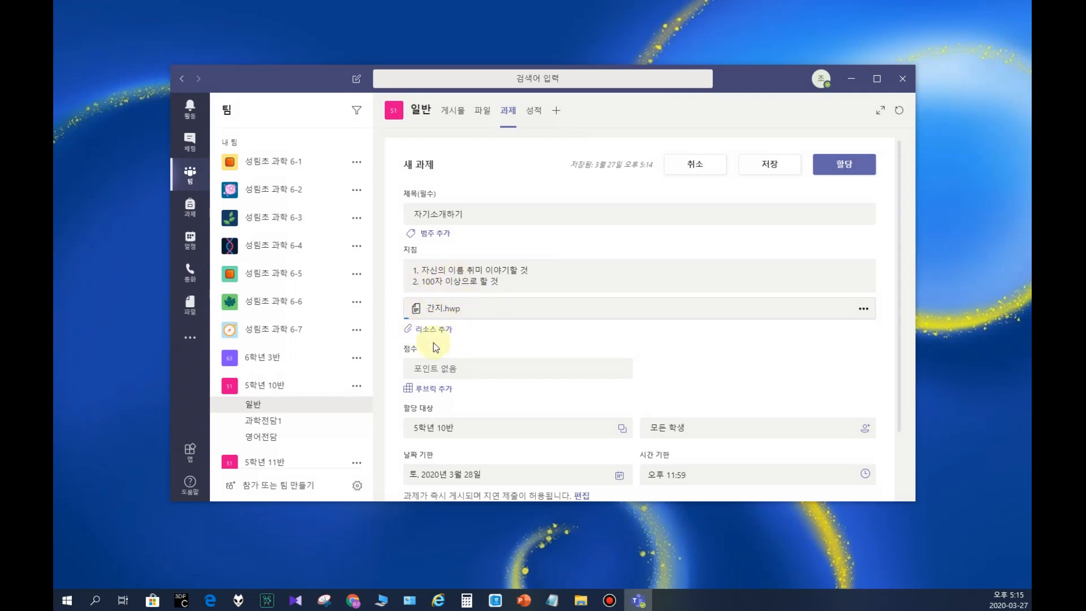
Step: Set the assignment's points to 100
{"action": "scroll", "coordinate": [439, 357], "scroll_direction": "down", "scroll_amount": 2}
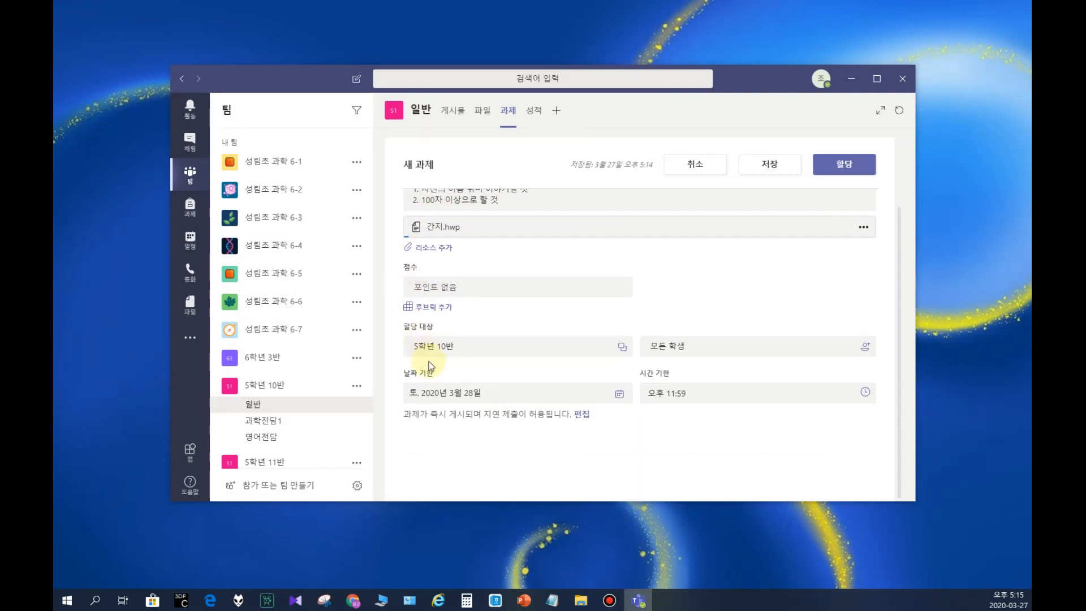
{"action": "left_click", "coordinate": [452, 284]}
{"action": "type", "text": "100"}
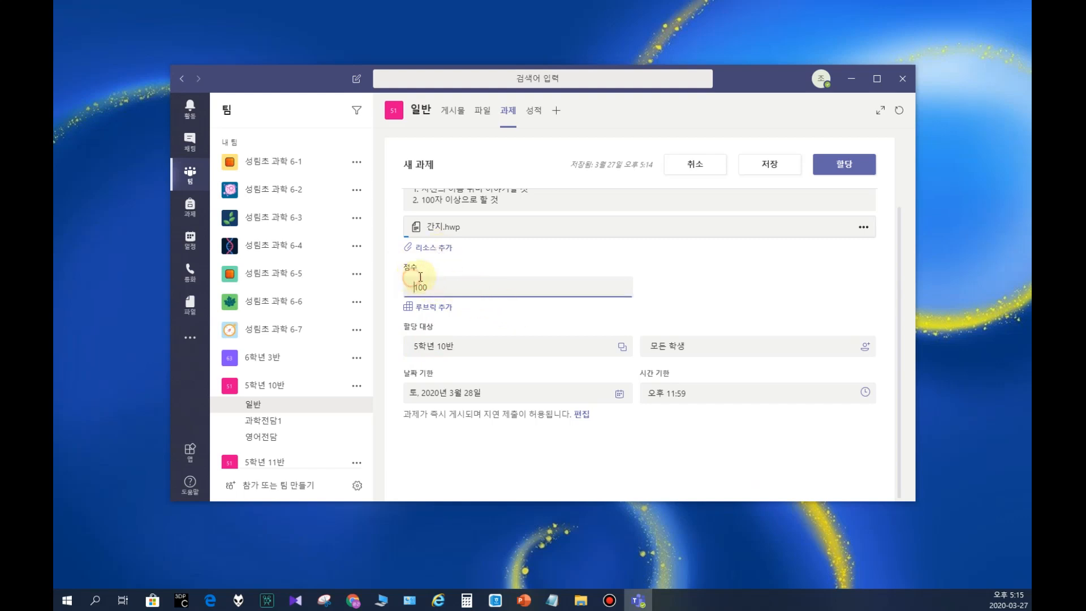
Step: Attach the existing rubric 평가항목1 to the assignment, checking its title, description and grading criteria
{"action": "left_click", "coordinate": [431, 307]}
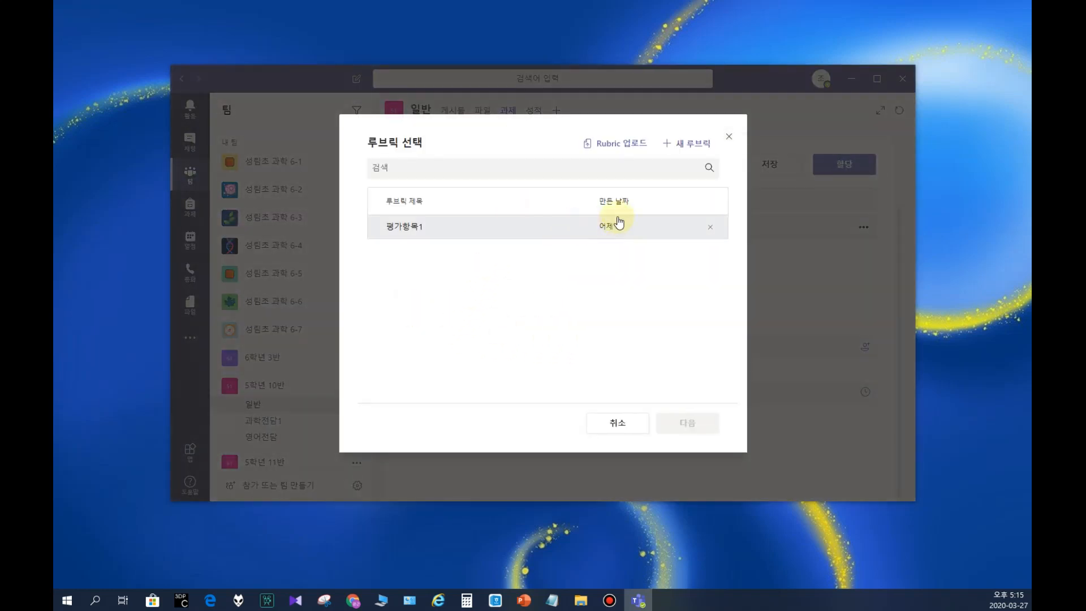
{"action": "left_click", "coordinate": [394, 229]}
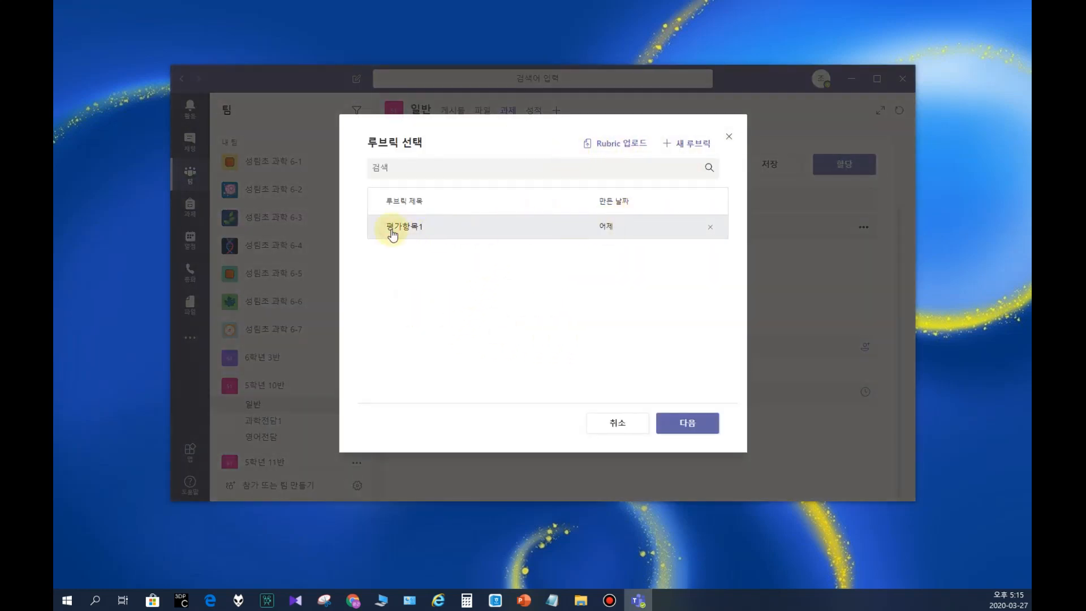
{"action": "left_click", "coordinate": [695, 423]}
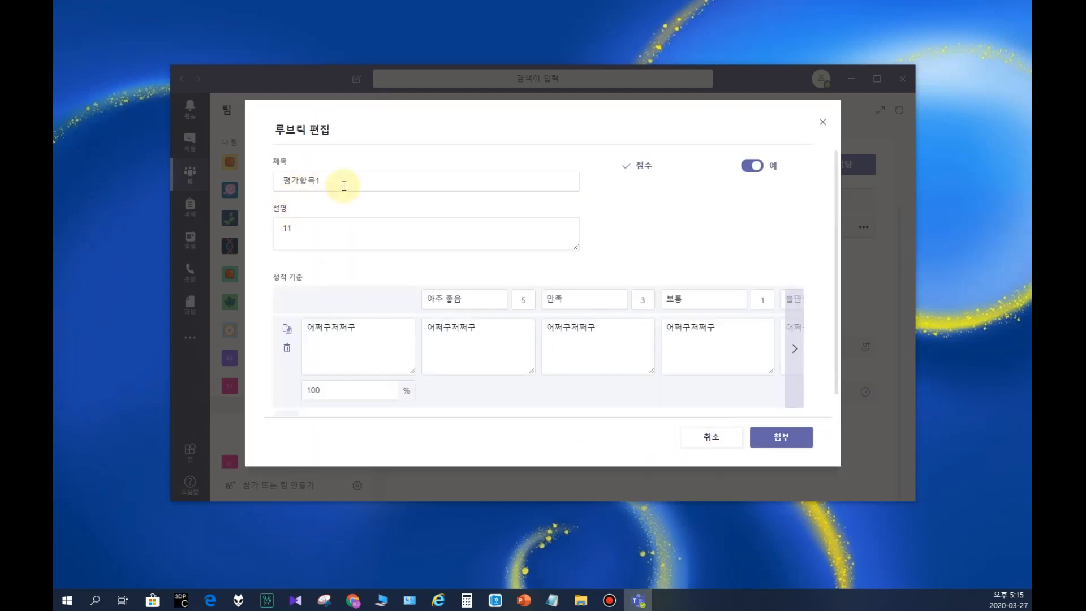
{"action": "left_click_drag", "start_coordinate": [347, 181], "coordinate": [141, 173]}
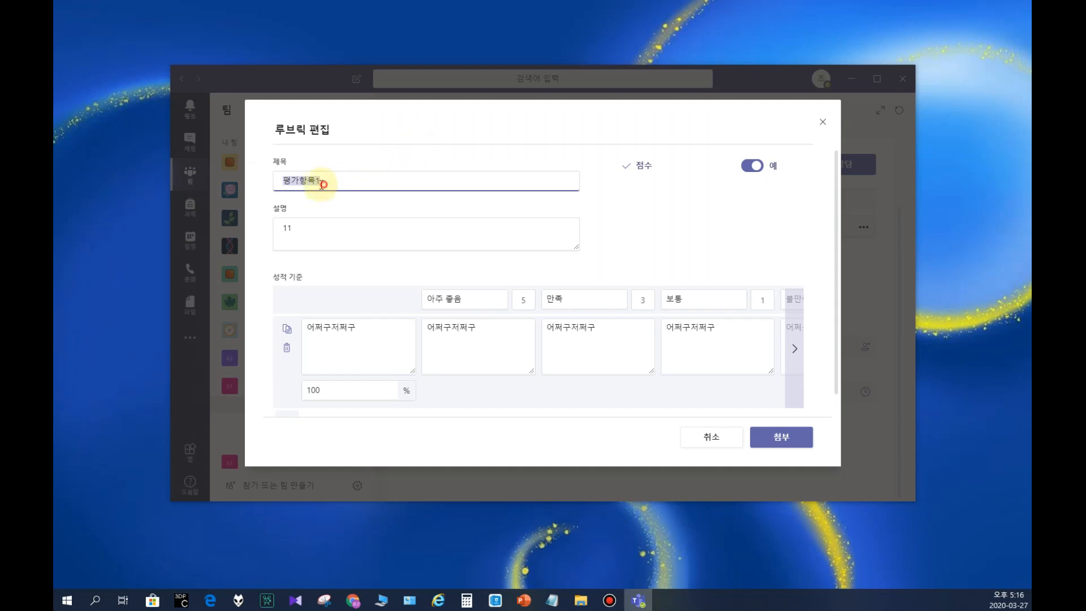
{"action": "left_click", "coordinate": [315, 229]}
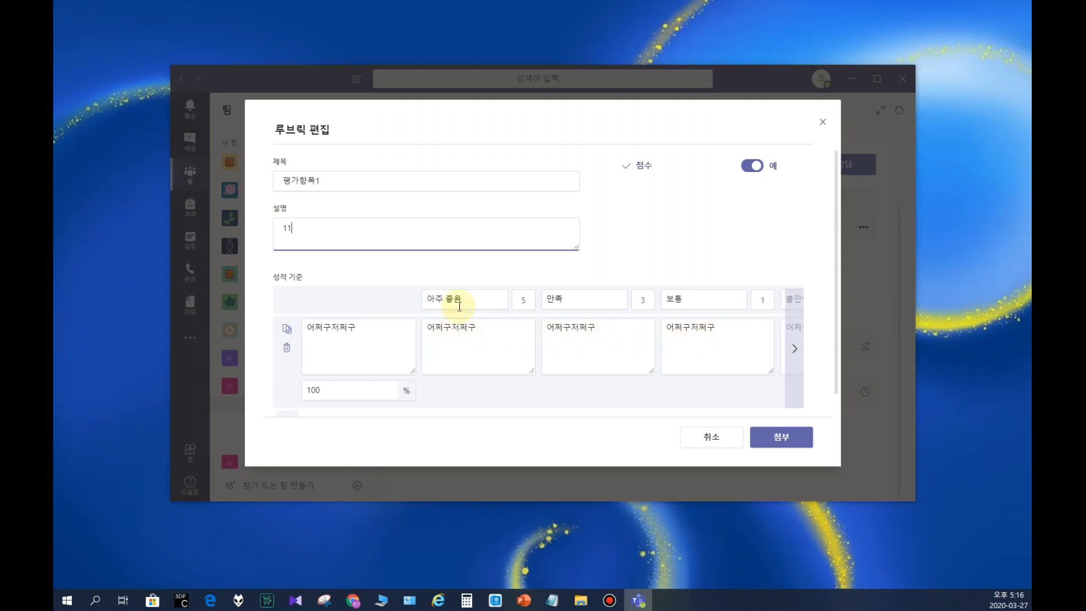
{"action": "left_click", "coordinate": [531, 421]}
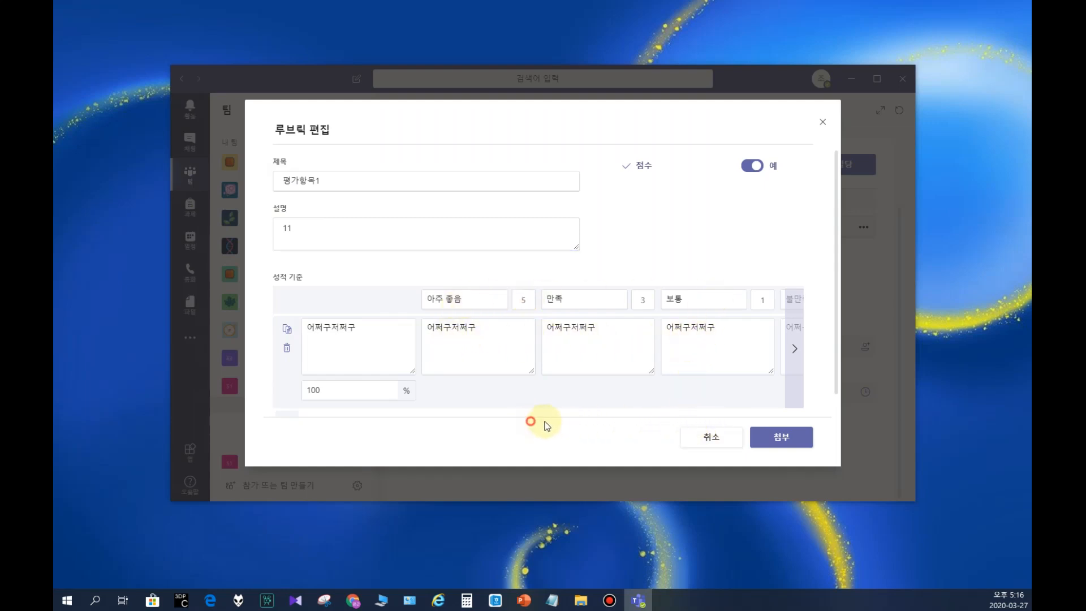
{"action": "left_click", "coordinate": [792, 347]}
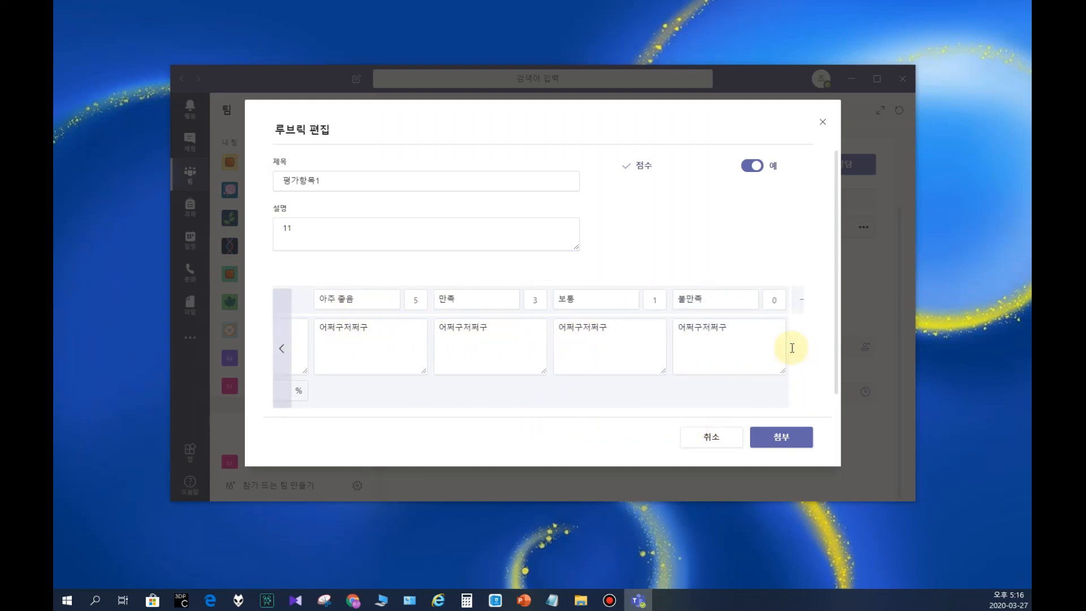
{"action": "left_click", "coordinate": [796, 349]}
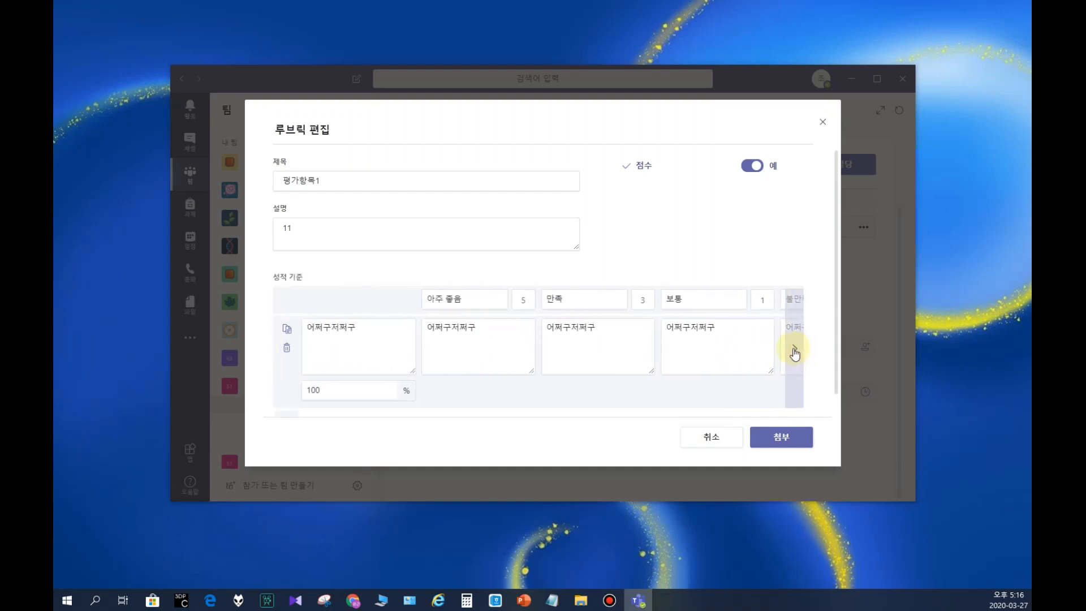
{"action": "left_click", "coordinate": [795, 352]}
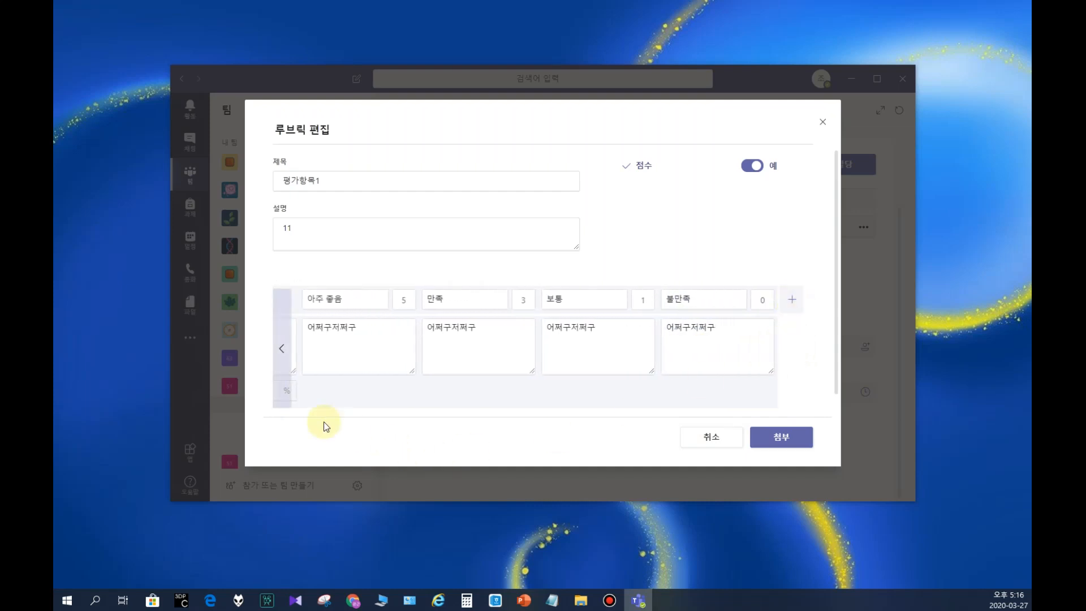
{"action": "left_click", "coordinate": [281, 348]}
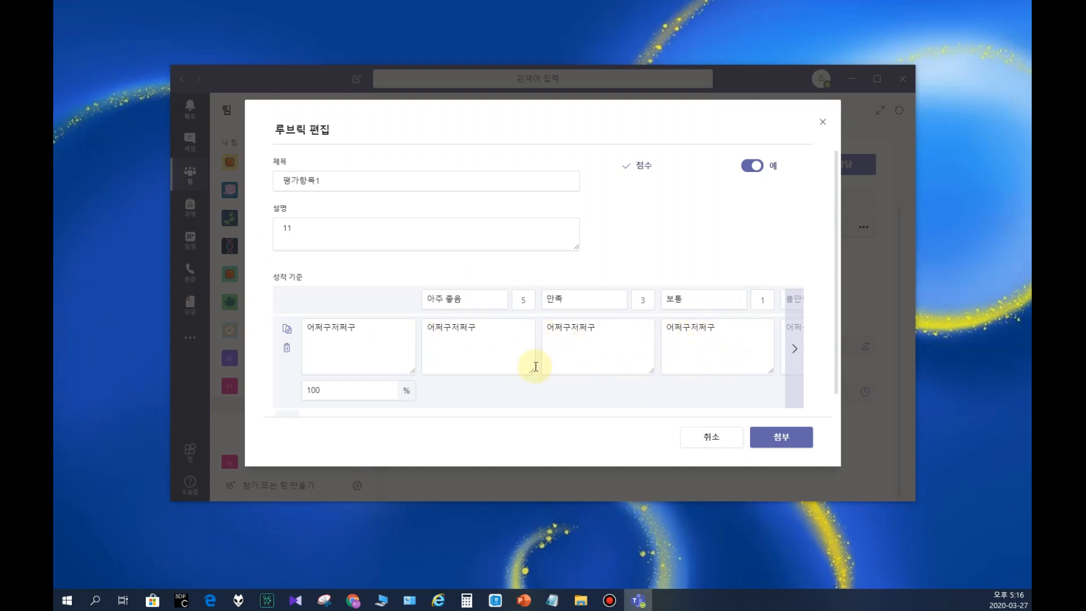
{"action": "left_click", "coordinate": [777, 442]}
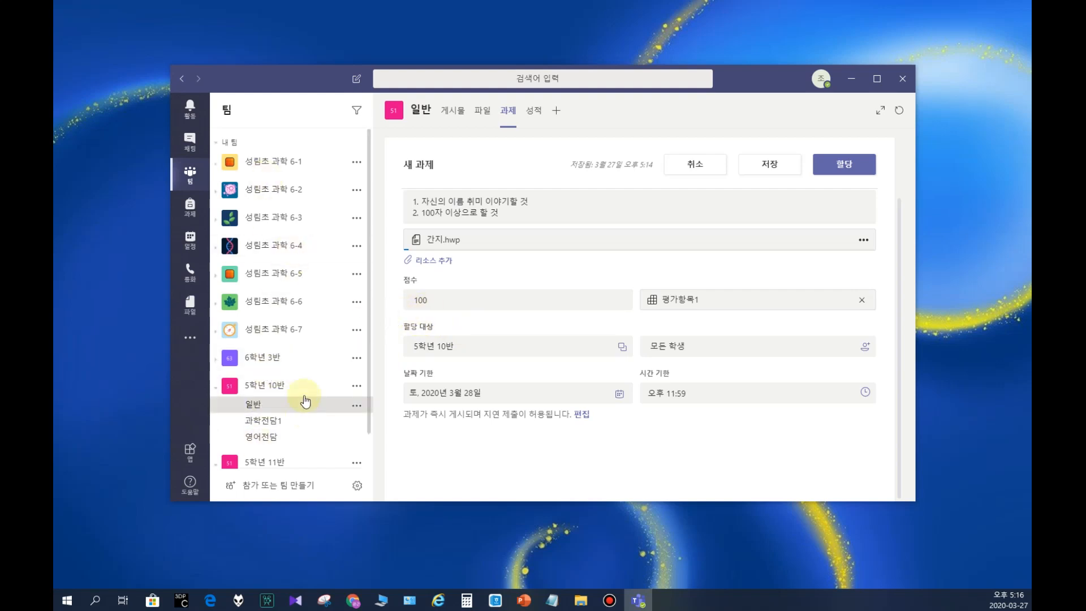
Step: Set the assignment's due date to 28 March 2020 and try to assign it to the class 5학년 10반
{"action": "left_click", "coordinate": [622, 347]}
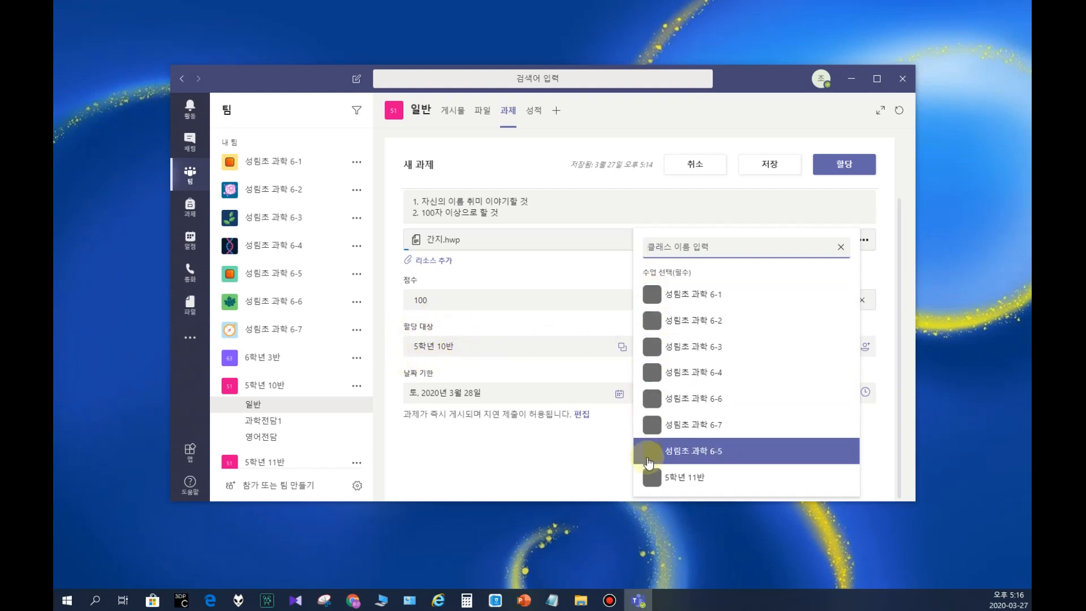
{"action": "left_click", "coordinate": [444, 348]}
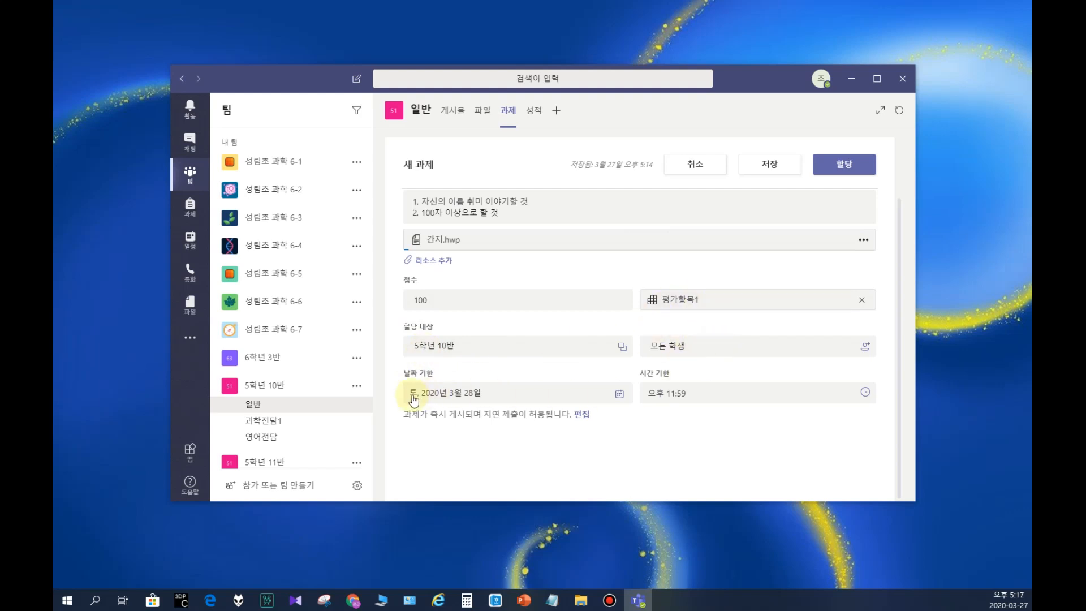
{"action": "left_click", "coordinate": [444, 395]}
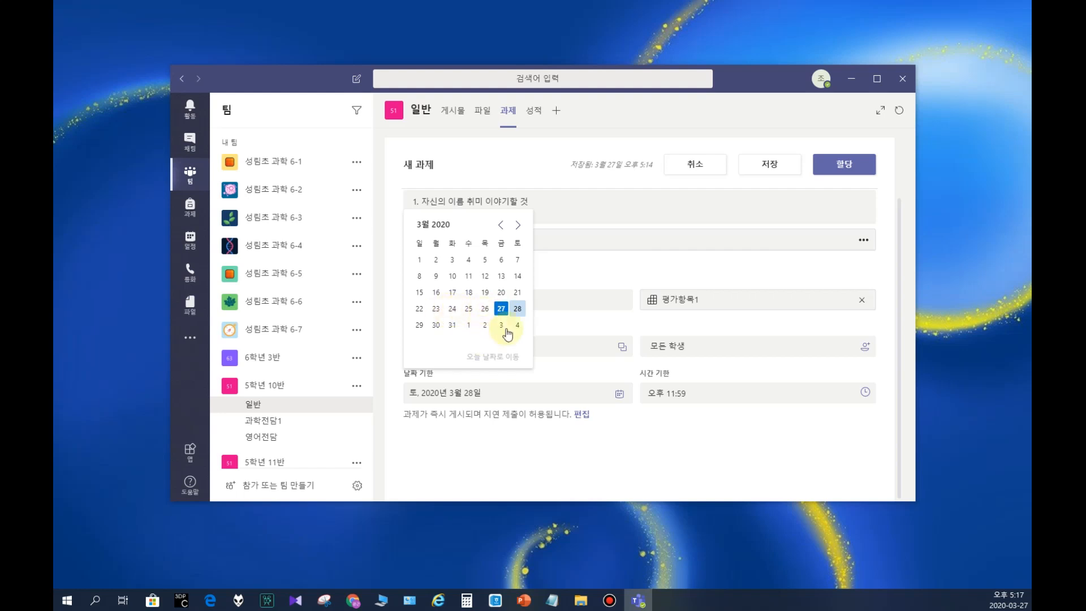
{"action": "left_click", "coordinate": [514, 309]}
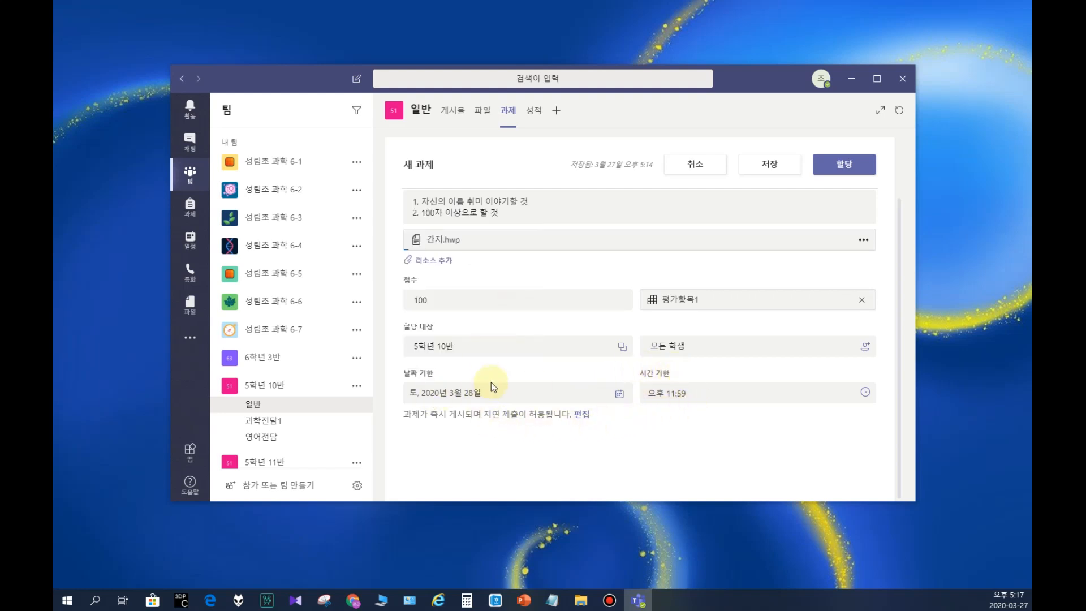
{"action": "left_click", "coordinate": [843, 166]}
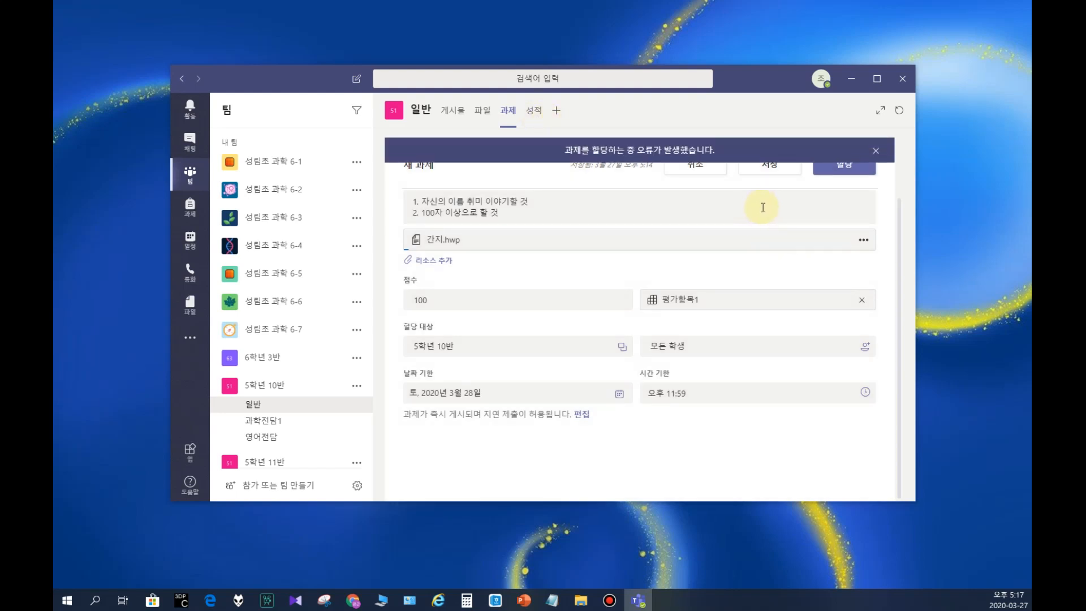
{"action": "left_click_drag", "start_coordinate": [554, 150], "coordinate": [715, 151]}
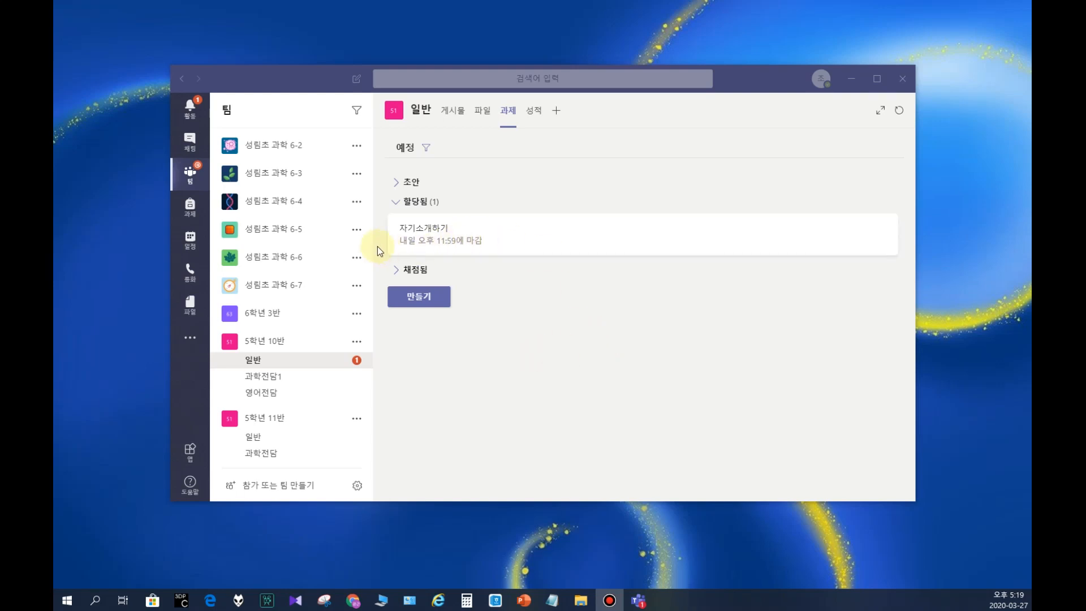
Step: Open the assigned 자기소개하기 assignment of 5학년 10반 and check its distribution status
{"action": "left_click", "coordinate": [468, 236]}
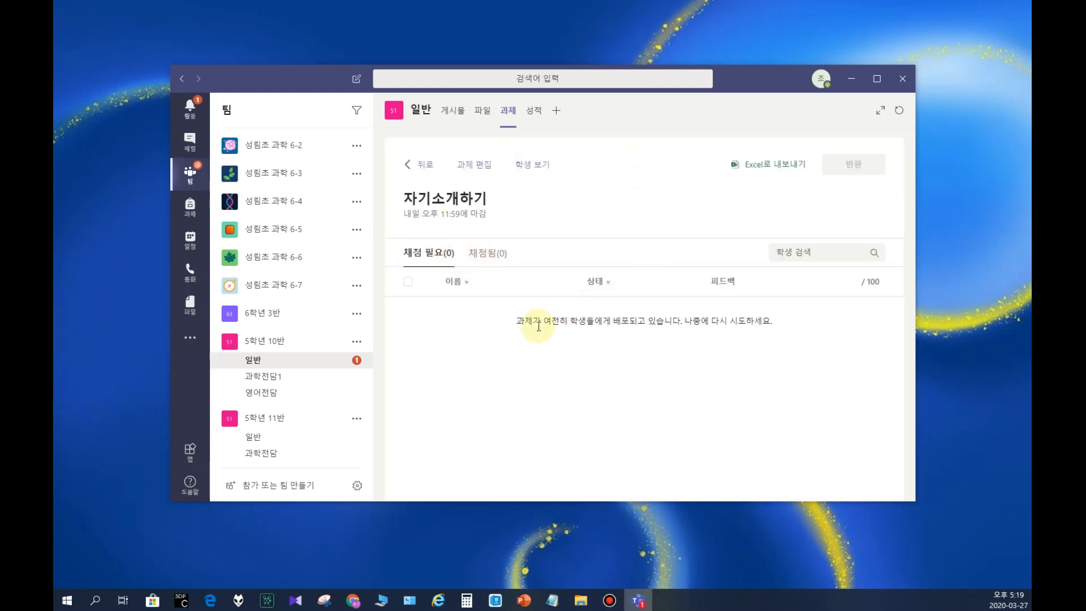
{"action": "left_click_drag", "start_coordinate": [534, 325], "coordinate": [737, 323]}
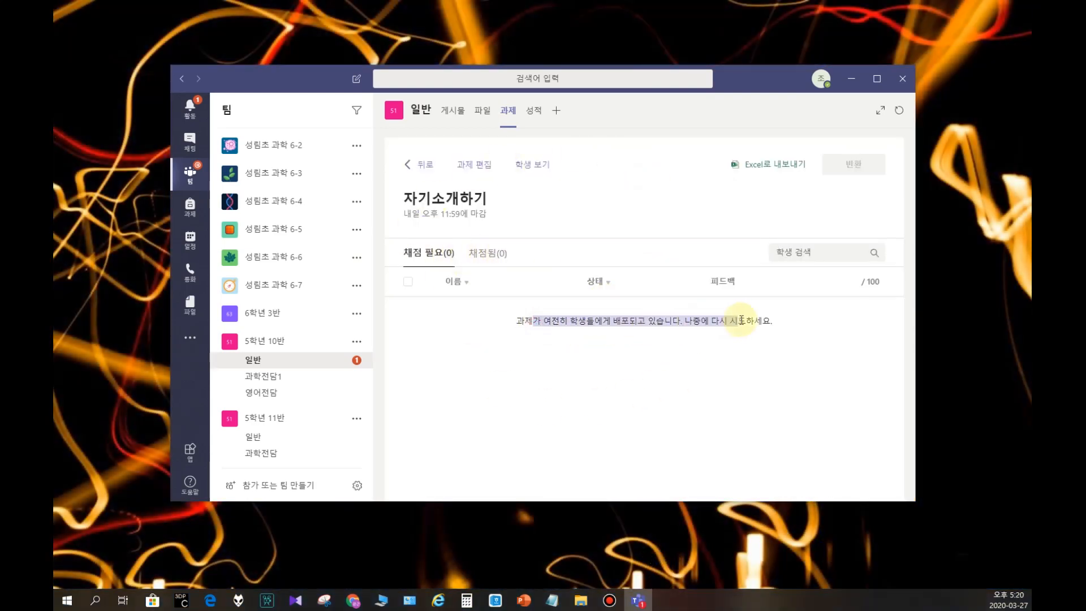
{"action": "left_click", "coordinate": [488, 374]}
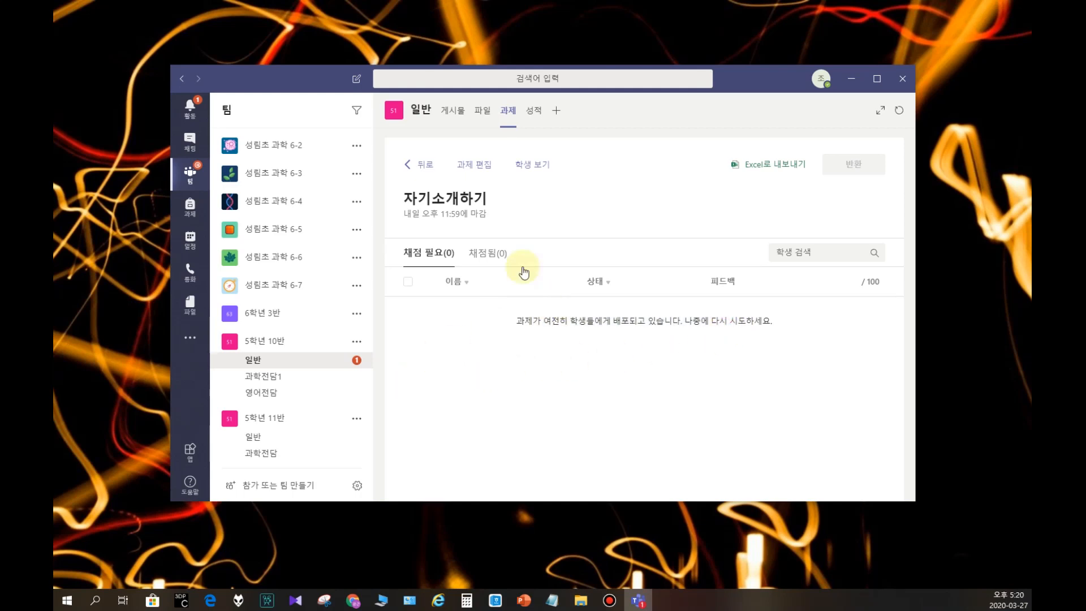
Step: Open 자기소개하기 from its post in the 일반 channel of 5학년 10반 and preview it in student view
{"action": "left_click", "coordinate": [262, 360]}
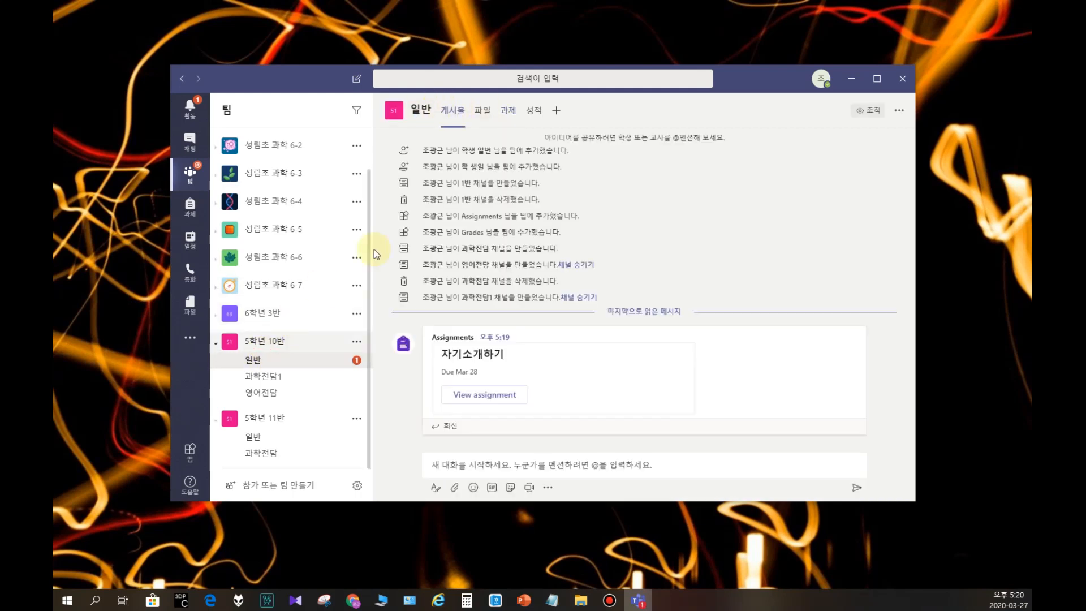
{"action": "mouse_move", "coordinate": [407, 342]}
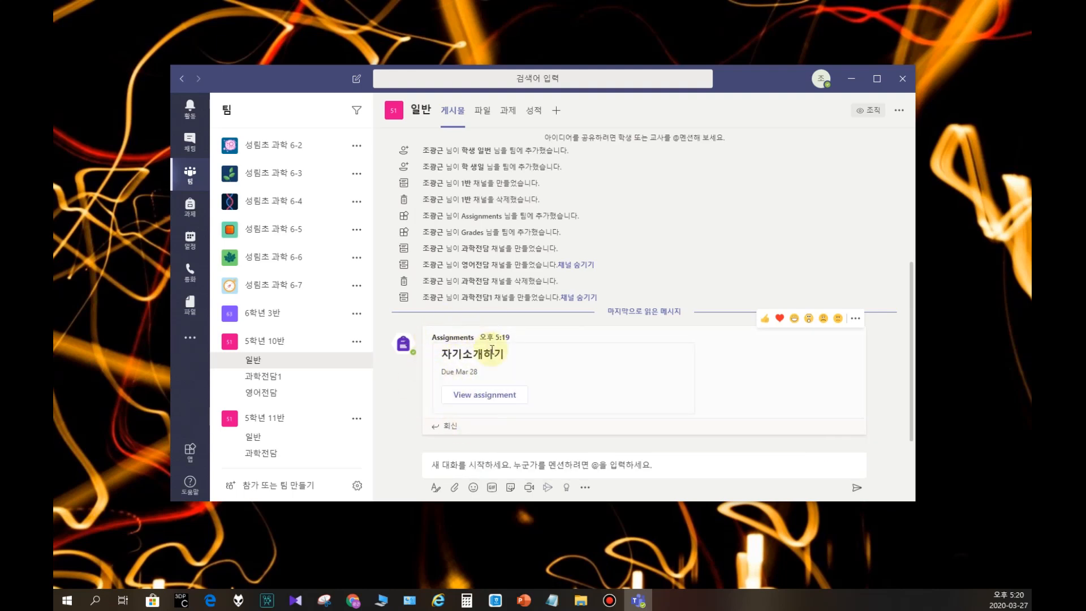
{"action": "left_click", "coordinate": [477, 398]}
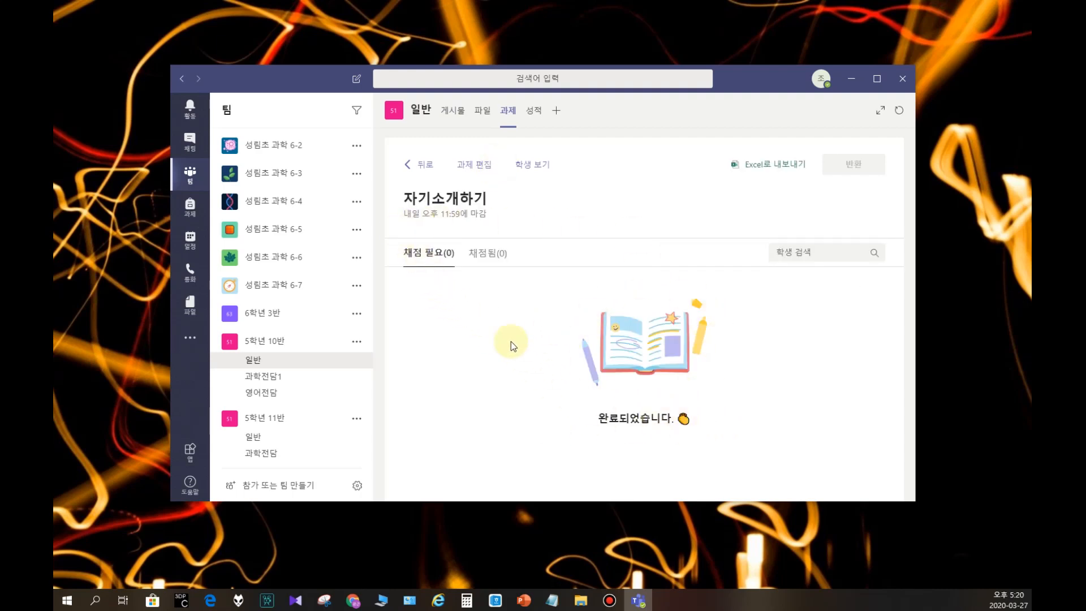
{"action": "left_click", "coordinate": [543, 166]}
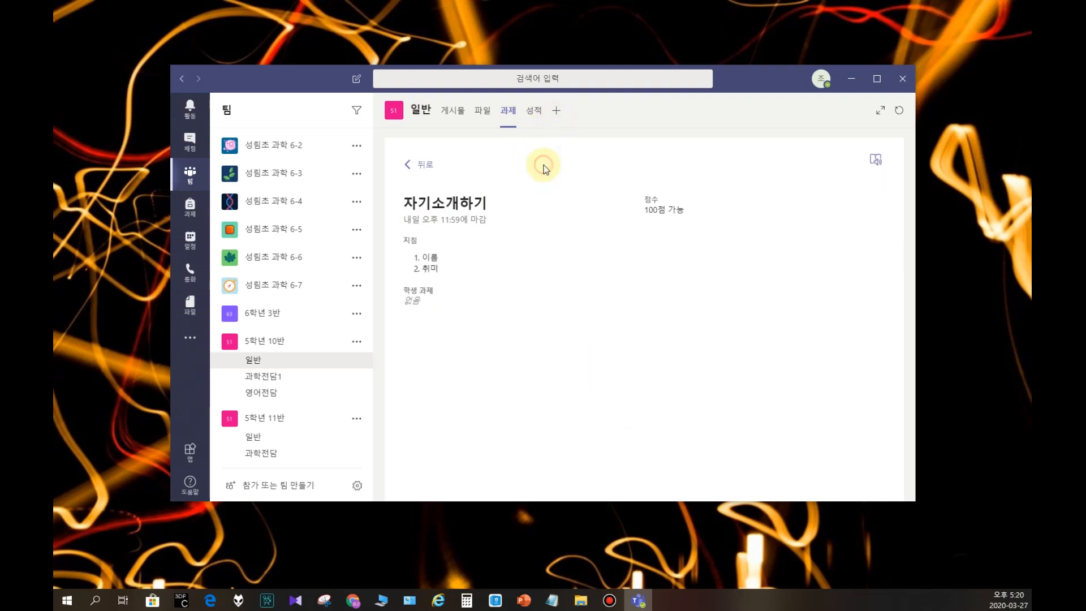
{"action": "left_click", "coordinate": [533, 111]}
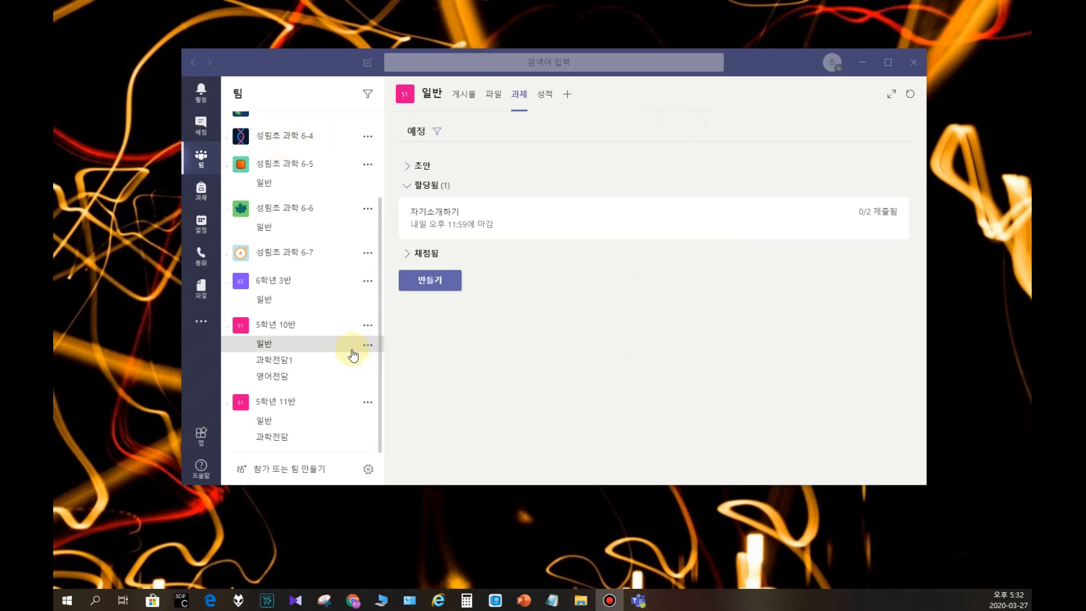
Step: Open the 자기소개하기 assignment in the 일반 channel of the 성림초 과학 6-1 team for grading
{"action": "scroll", "coordinate": [295, 346], "scroll_direction": "up", "scroll_amount": 3}
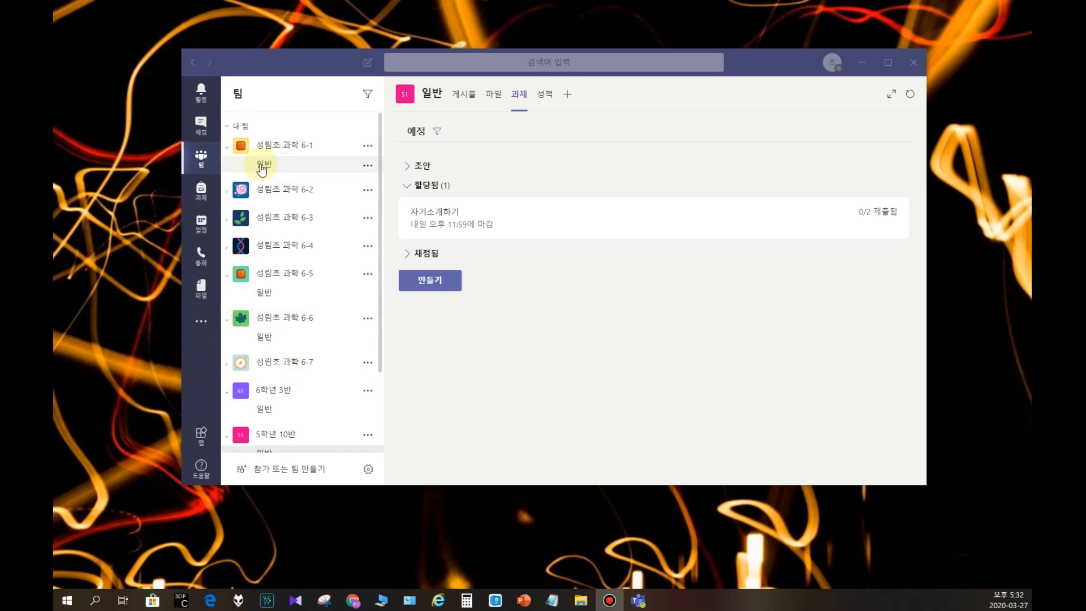
{"action": "left_click", "coordinate": [262, 168]}
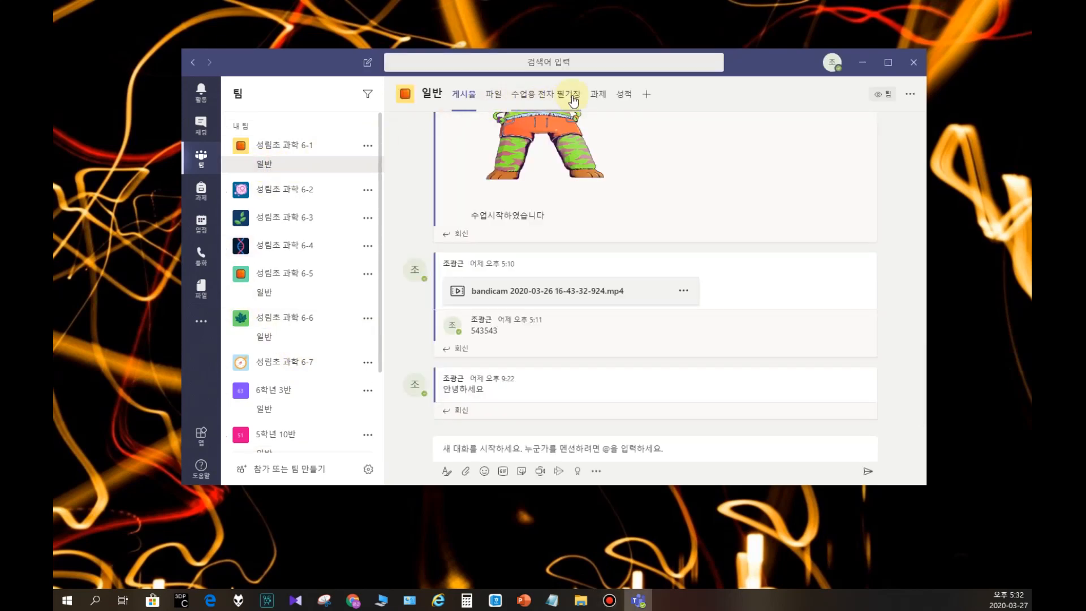
{"action": "left_click", "coordinate": [600, 97]}
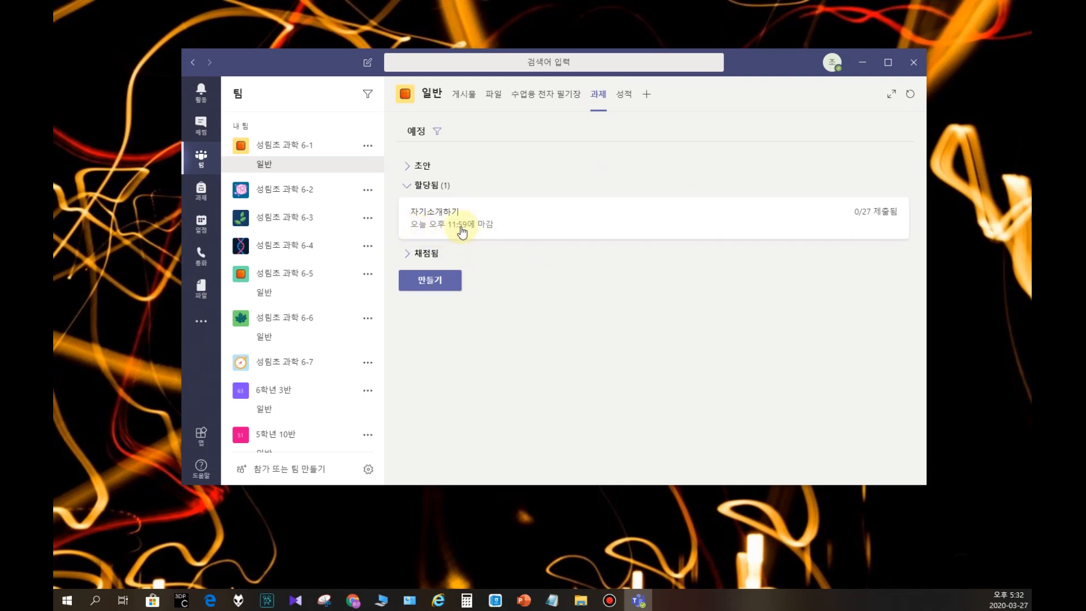
{"action": "left_click", "coordinate": [507, 228]}
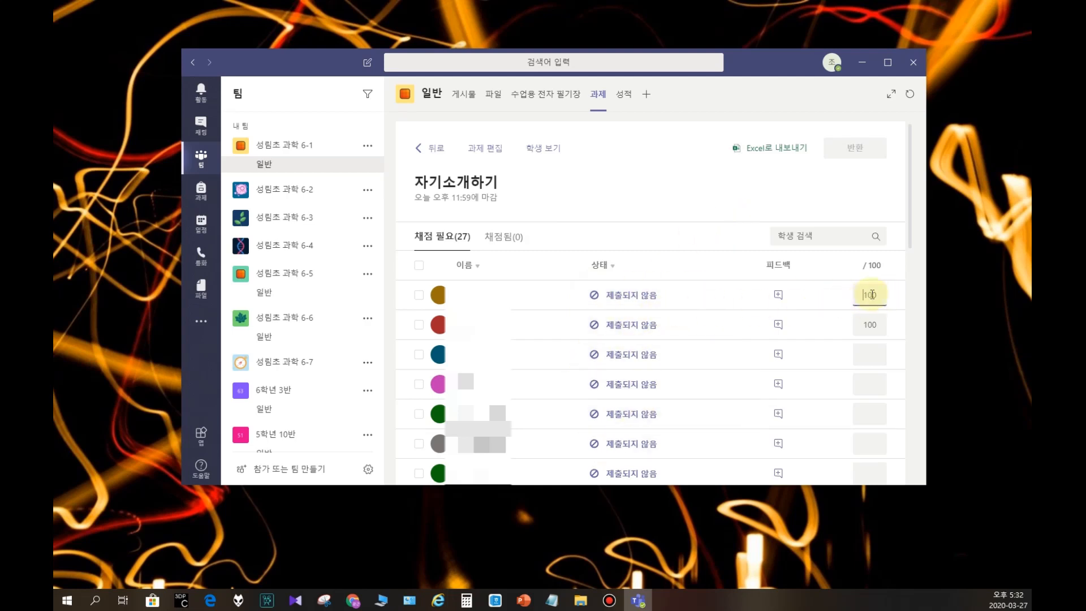
Step: Give the third student in the grading list a score of 100 and return the graded assignment
{"action": "left_click", "coordinate": [864, 358]}
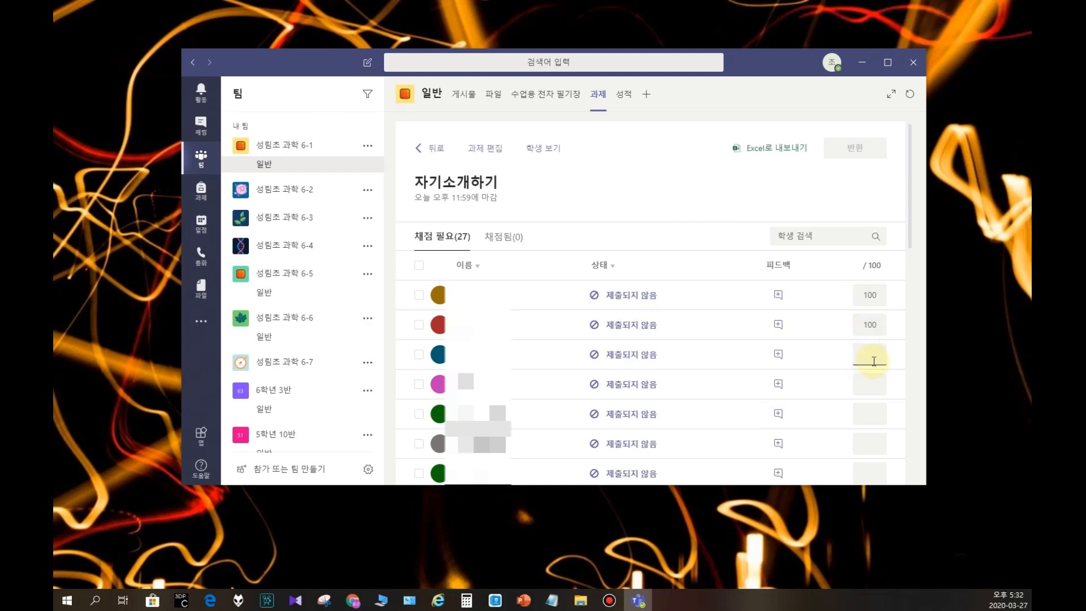
{"action": "type", "text": "100"}
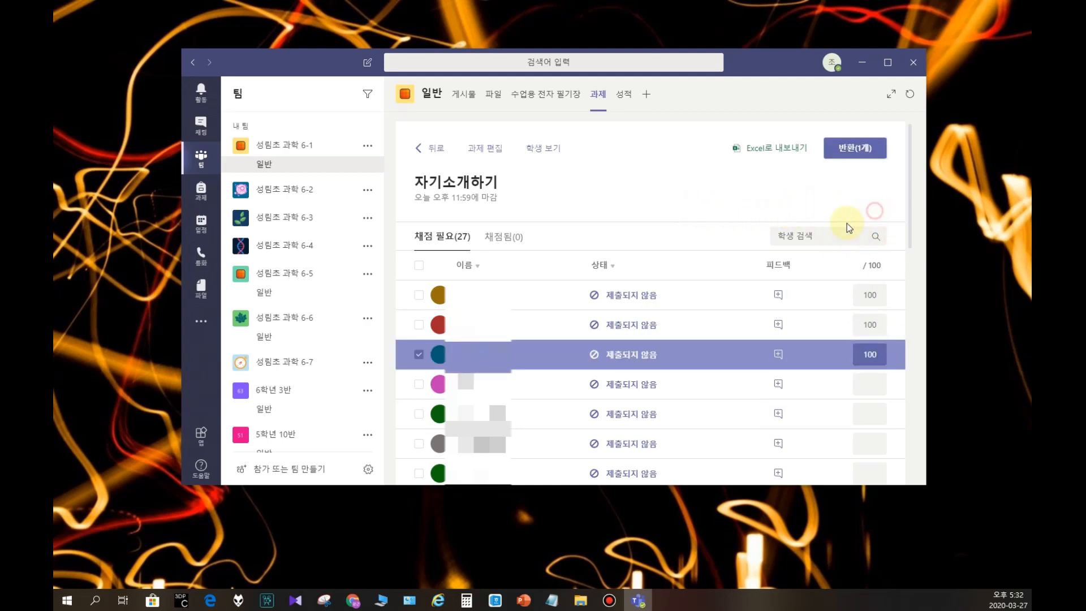
{"action": "left_click", "coordinate": [854, 147]}
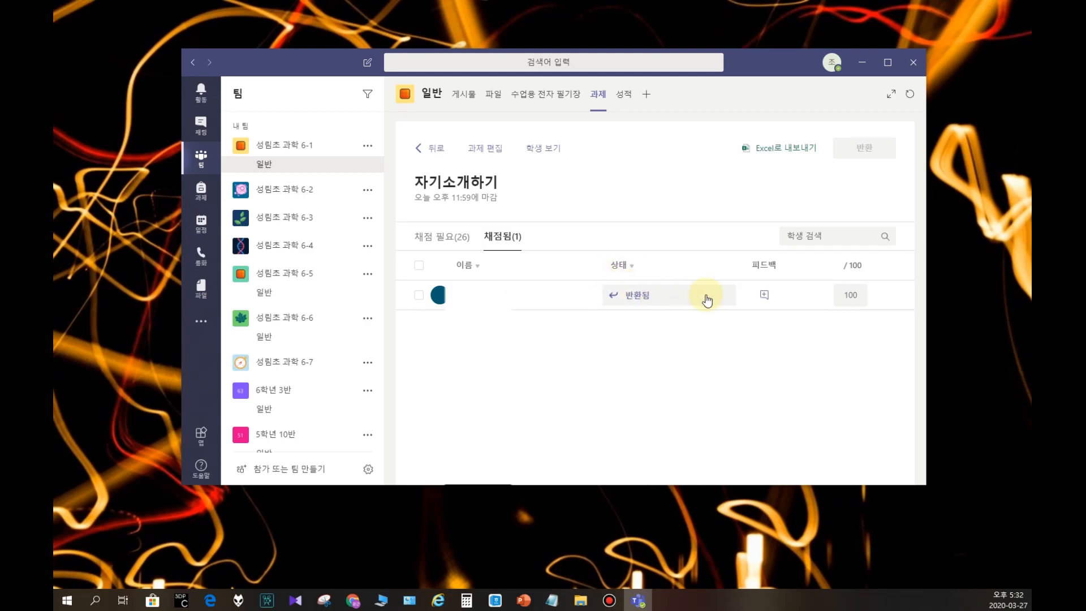
Step: Review the students still to be graded and those already graded, and examine the class grades overview
{"action": "left_click", "coordinate": [434, 237]}
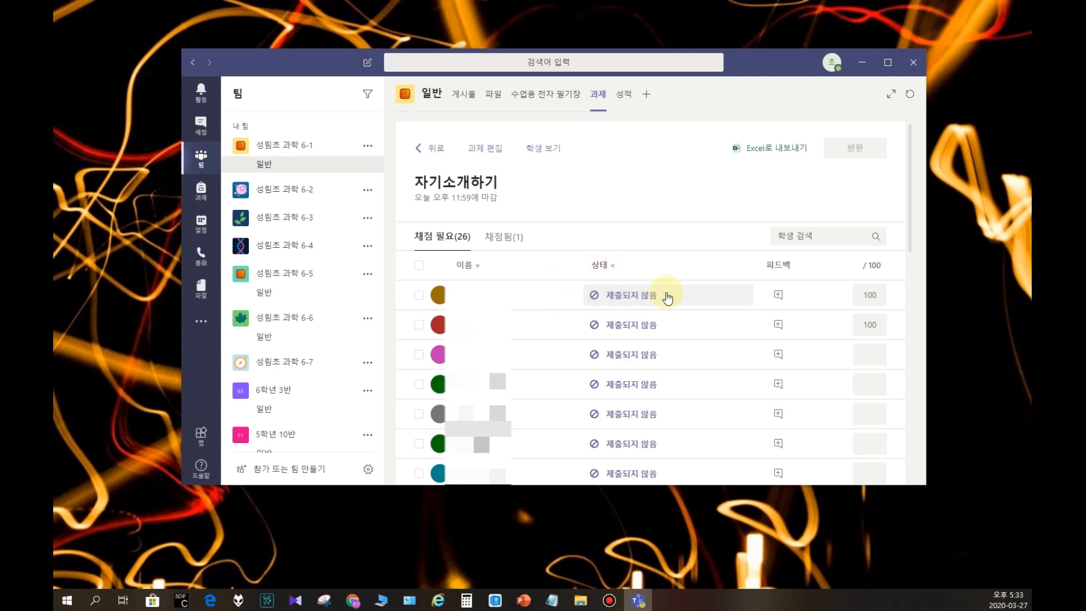
{"action": "left_click", "coordinate": [500, 238]}
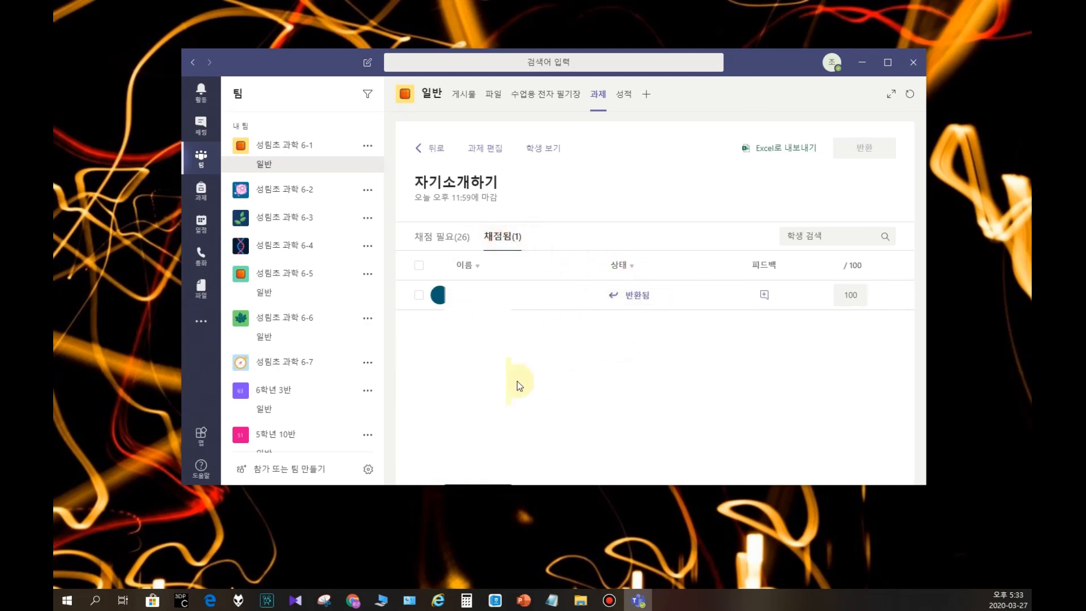
{"action": "left_click", "coordinate": [624, 95]}
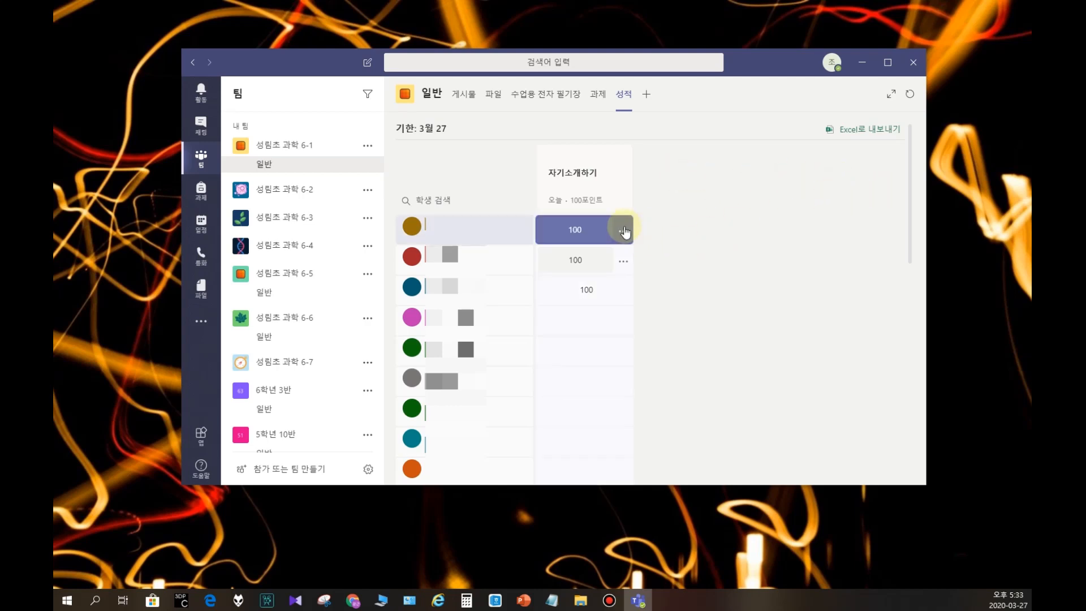
Step: Give the fourth student a score of 70 for 자기소개하기 in the class grades overview
{"action": "left_click", "coordinate": [570, 328]}
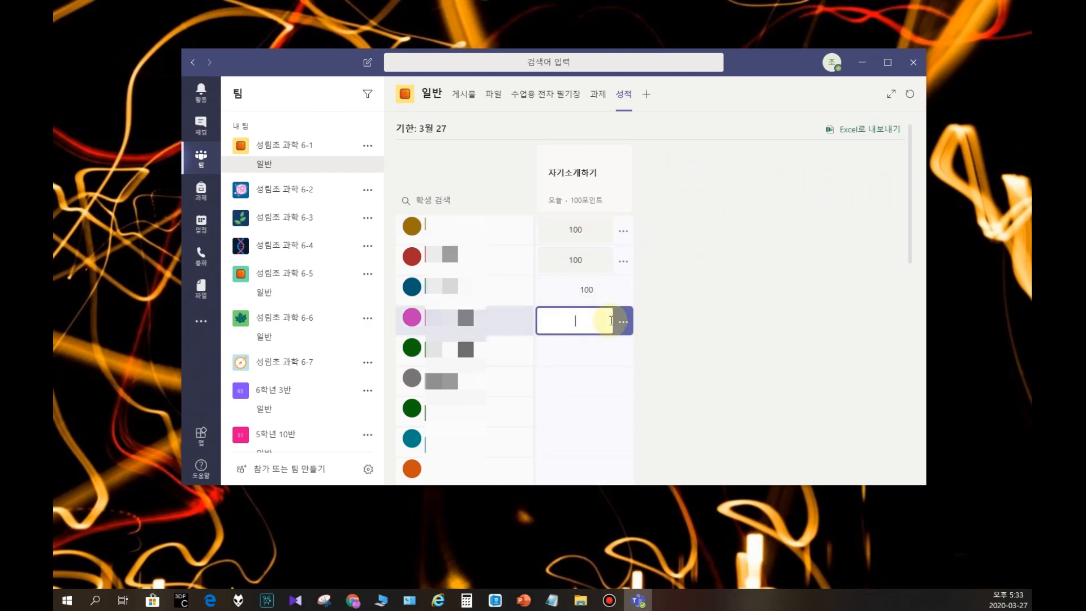
{"action": "type", "text": "70"}
{"action": "left_click", "coordinate": [724, 283]}
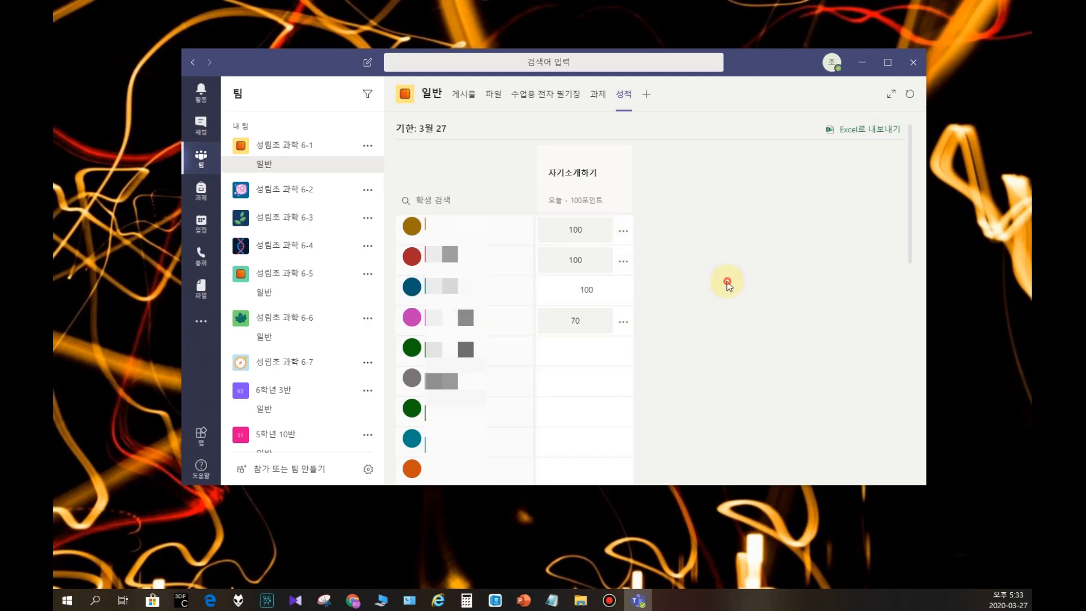
Step: Examine the available actions for the first student's 자기소개하기 grade, including returning it
{"action": "left_click", "coordinate": [624, 230]}
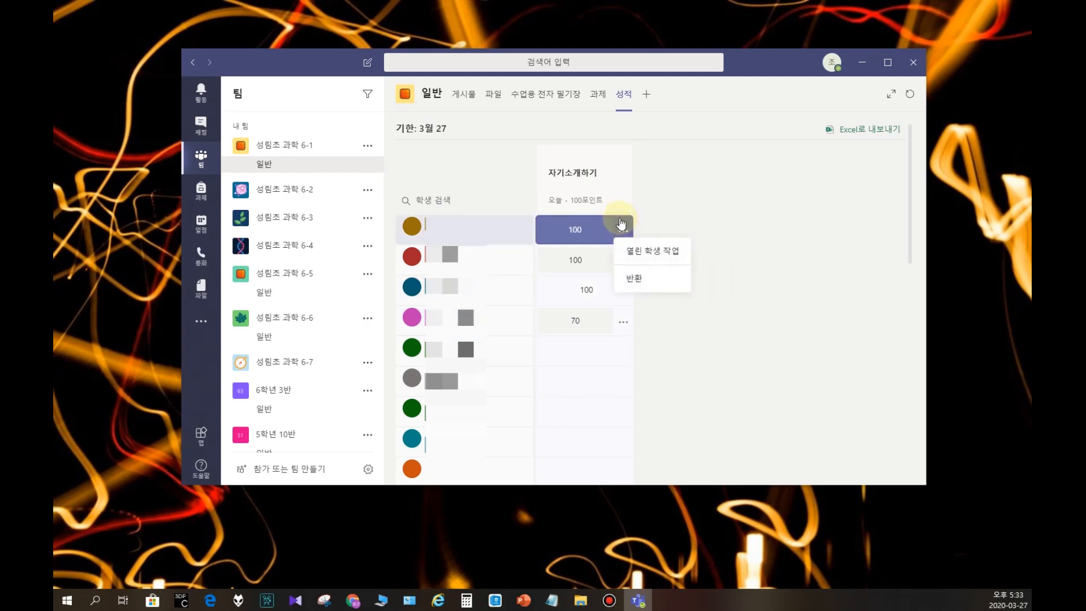
{"action": "left_click", "coordinate": [623, 226]}
{"action": "left_click", "coordinate": [627, 230]}
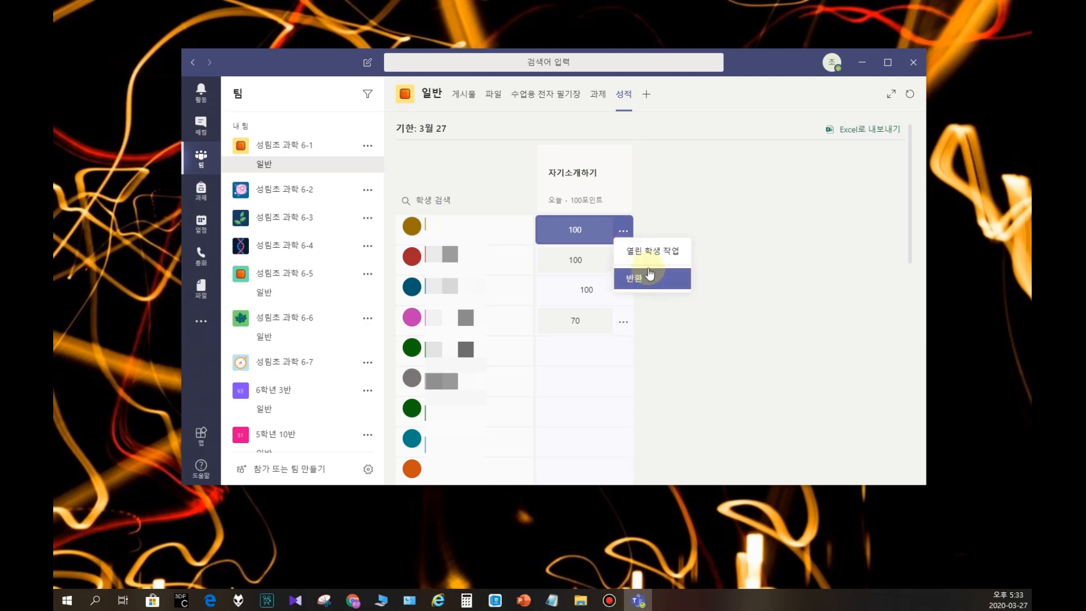
{"action": "left_click", "coordinate": [770, 230]}
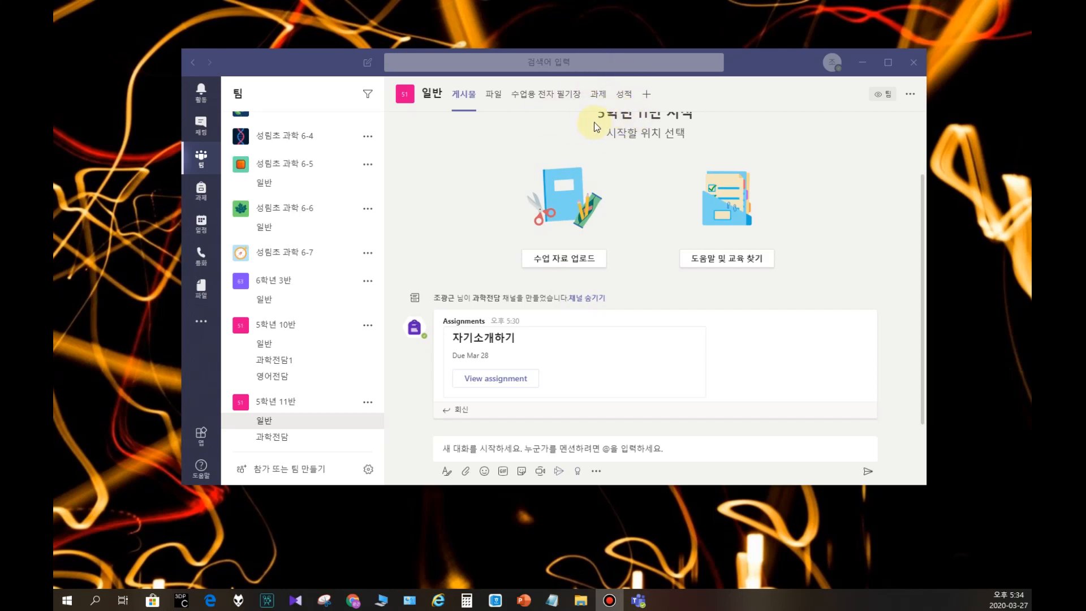
Step: Post the teacher's name as a plain message in the 일반 channel of 5학년 11반
{"action": "left_click", "coordinate": [476, 410]}
{"action": "left_click", "coordinate": [468, 447]}
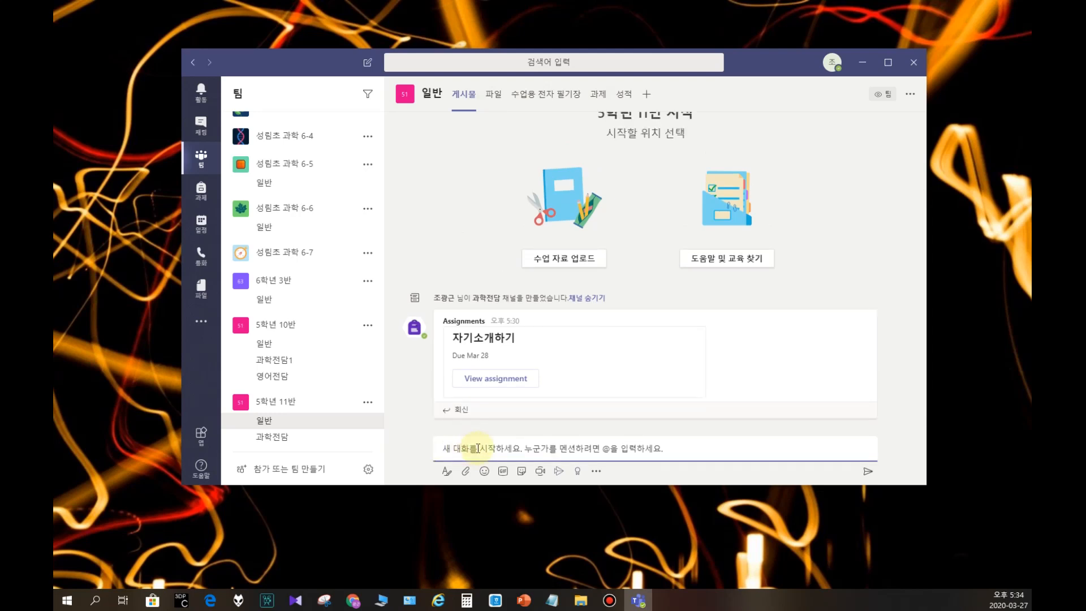
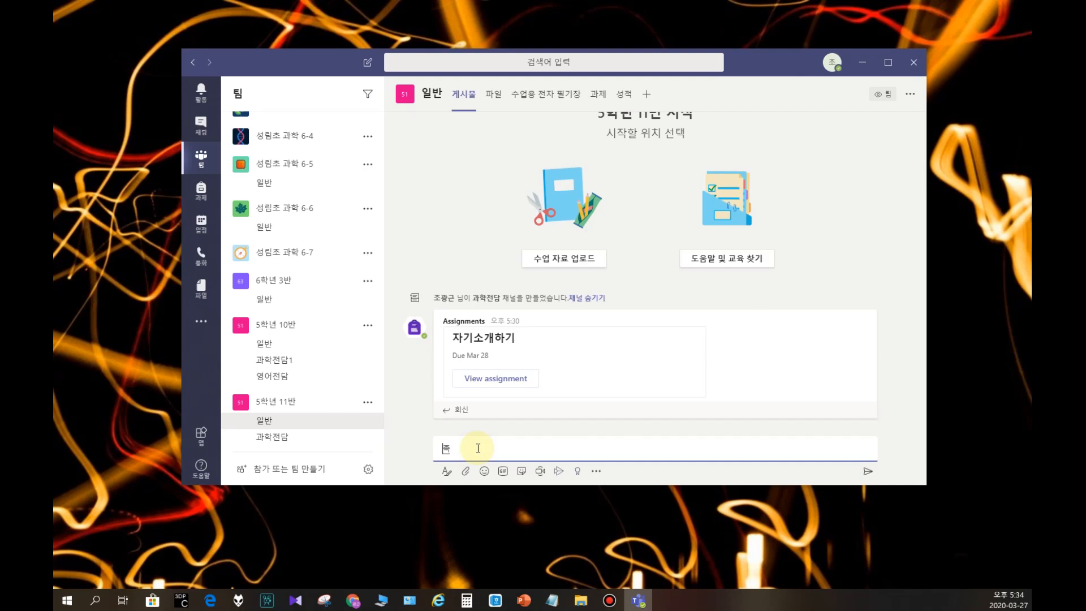
{"action": "key", "text": "Return"}
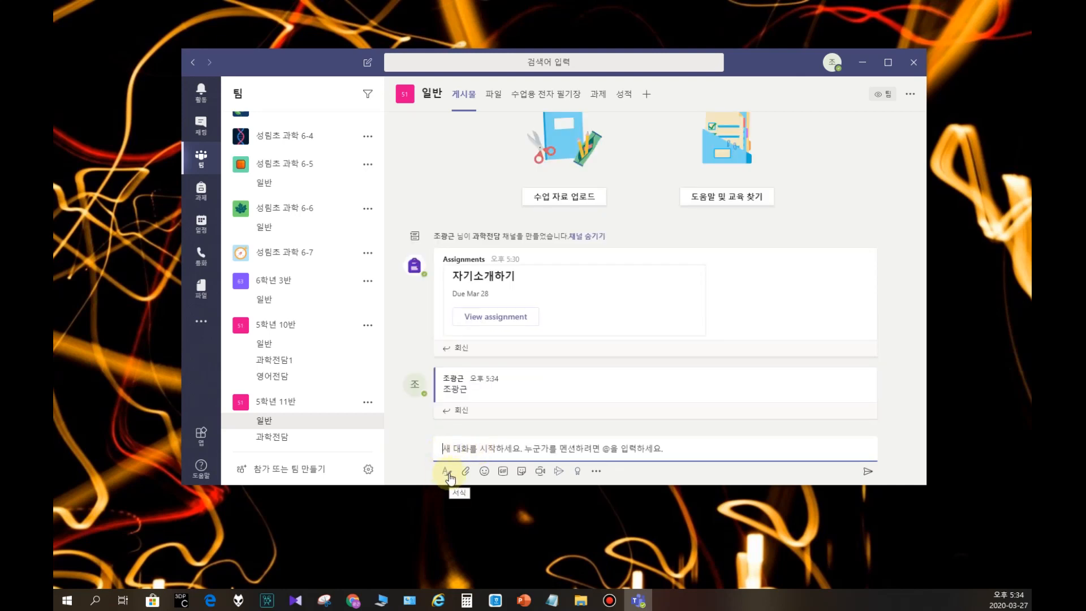
Step: Start a formatted post in the 일반 channel and give it the title 자기소개하기
{"action": "left_click", "coordinate": [447, 472]}
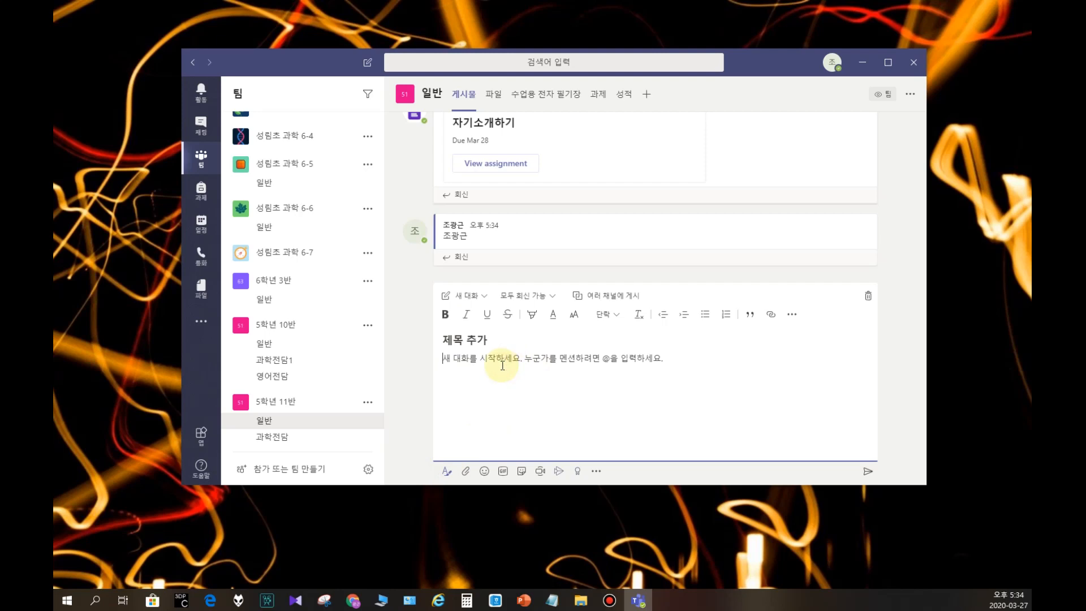
{"action": "type", "text": "재기"}
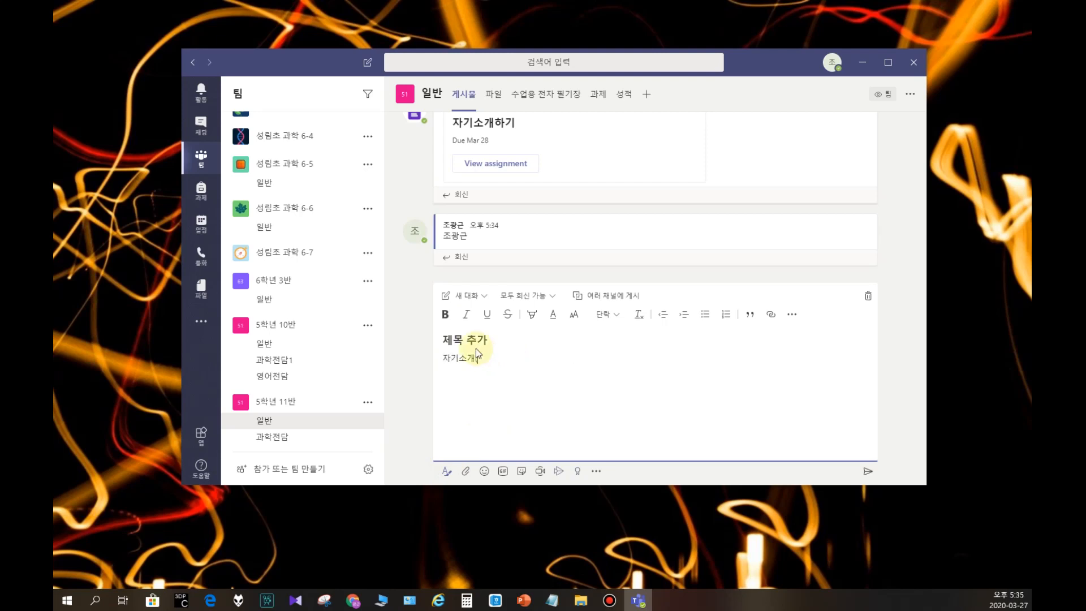
{"action": "left_click", "coordinate": [464, 337]}
{"action": "type", "text": "자기소개하기"}
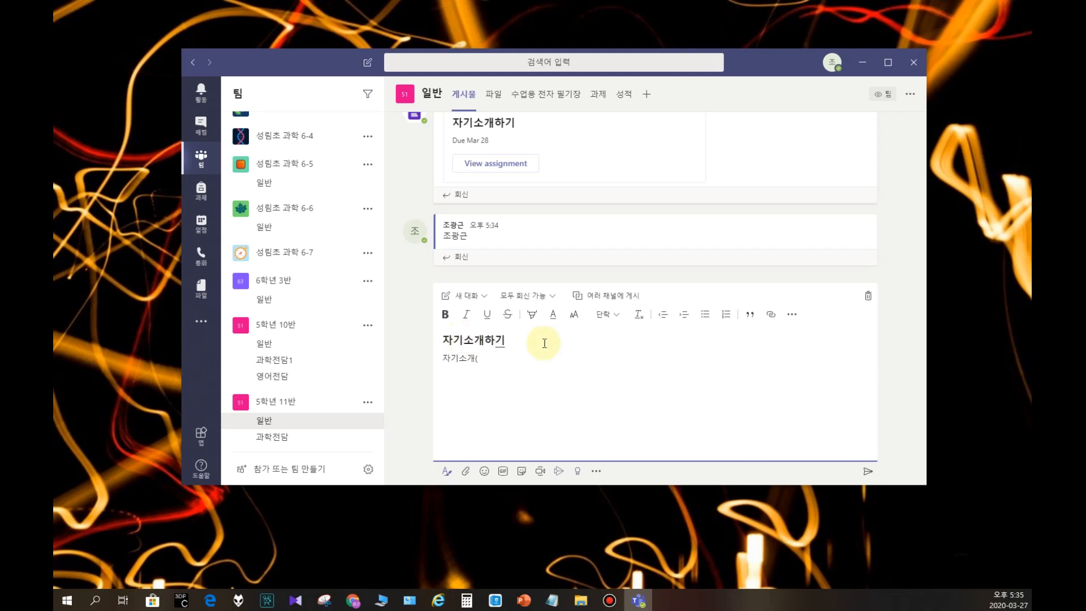
Step: Replace the body with a name introduction, "저의 취미는 농구입니다." and "*과제제출이 안되어 여기에 올립니다.", and publish the post
{"action": "left_click", "coordinate": [519, 361]}
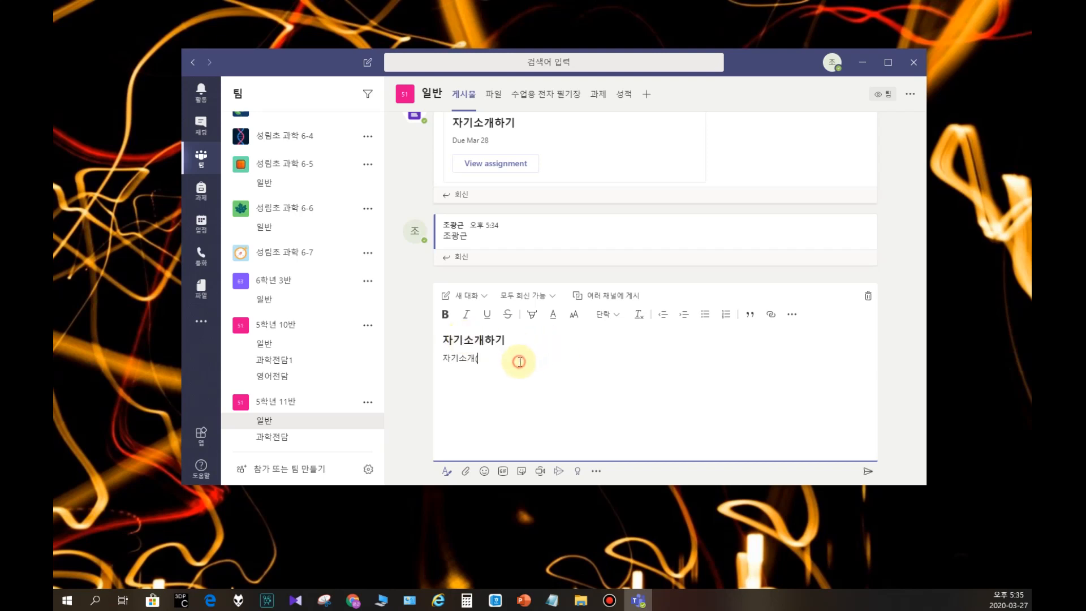
{"action": "key", "text": "BackSpace"}
{"action": "key", "text": "BackSpace"}
{"action": "key", "text": "BackSpace"}
{"action": "type", "text": "저"}
{"action": "type", "text": "저의 "}
{"action": "type", "text": "취미느"}
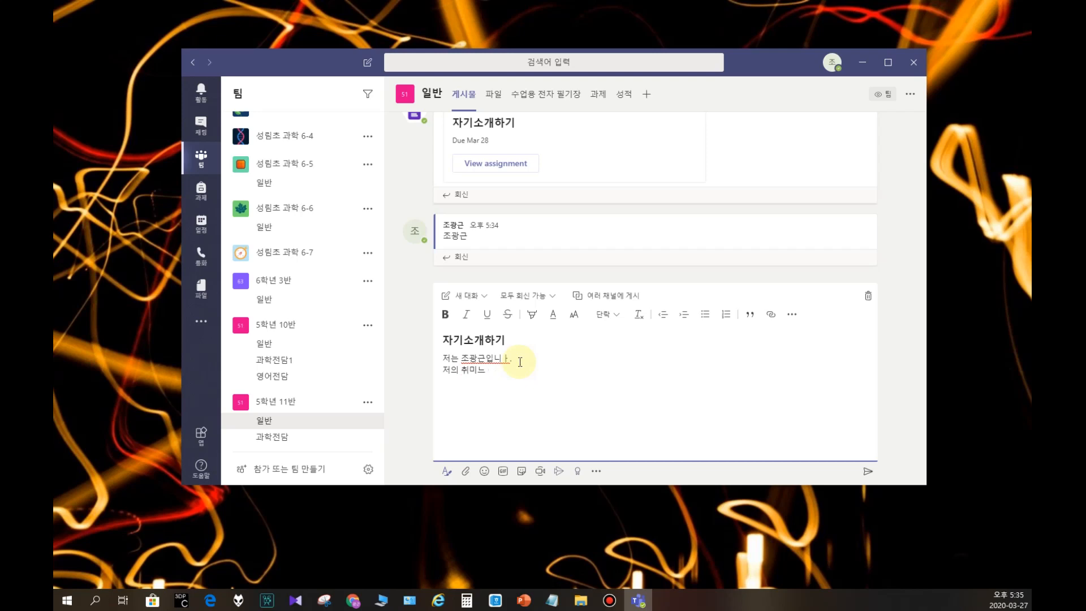
{"action": "type", "text": " 농구이"}
{"action": "type", "text": "이 안되어 "}
{"action": "type", "text": "여기에 올립니다."}
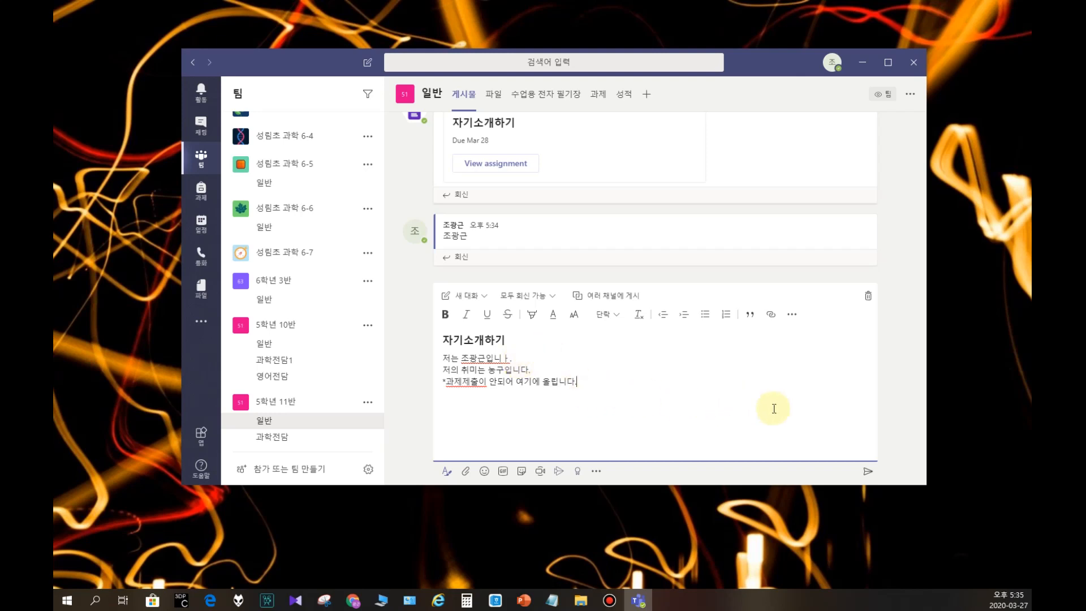
{"action": "left_click", "coordinate": [868, 472]}
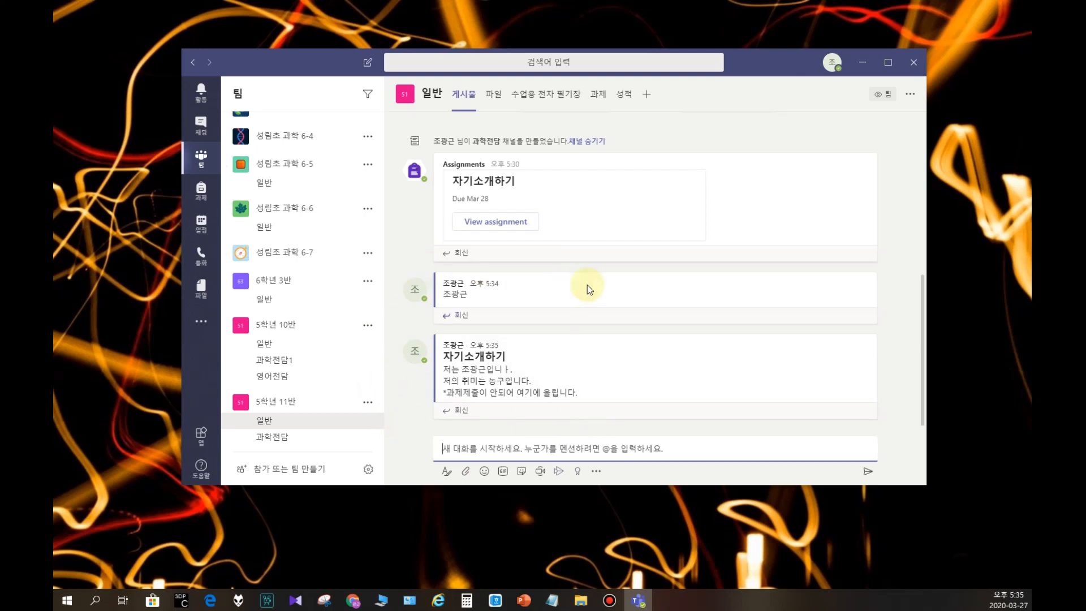
Step: Check the file attachment options for a new post in the 일반 channel
{"action": "left_click", "coordinate": [465, 472]}
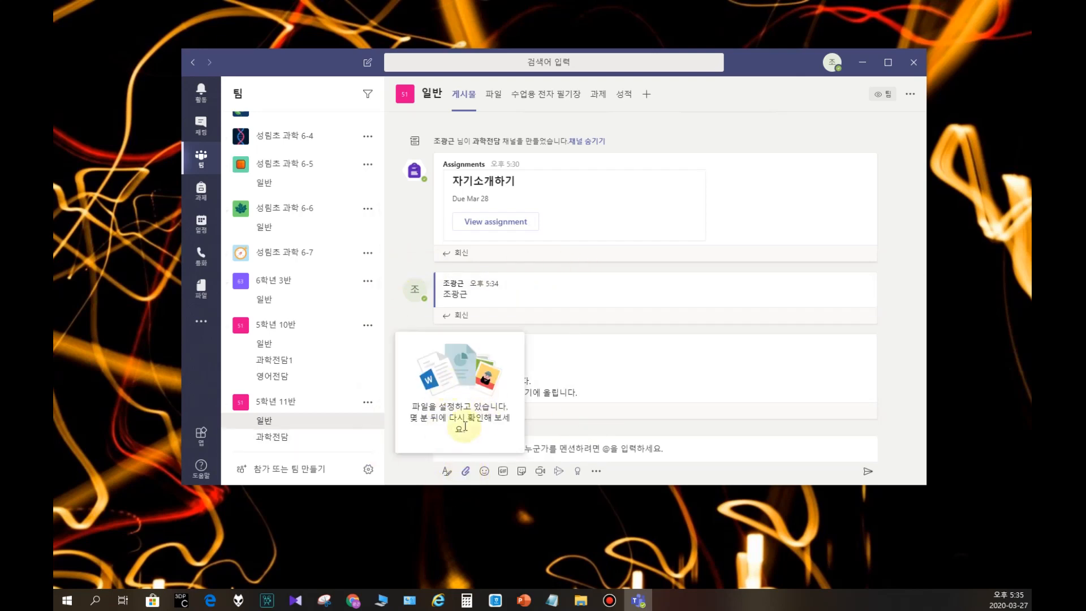
{"action": "left_click", "coordinate": [585, 430]}
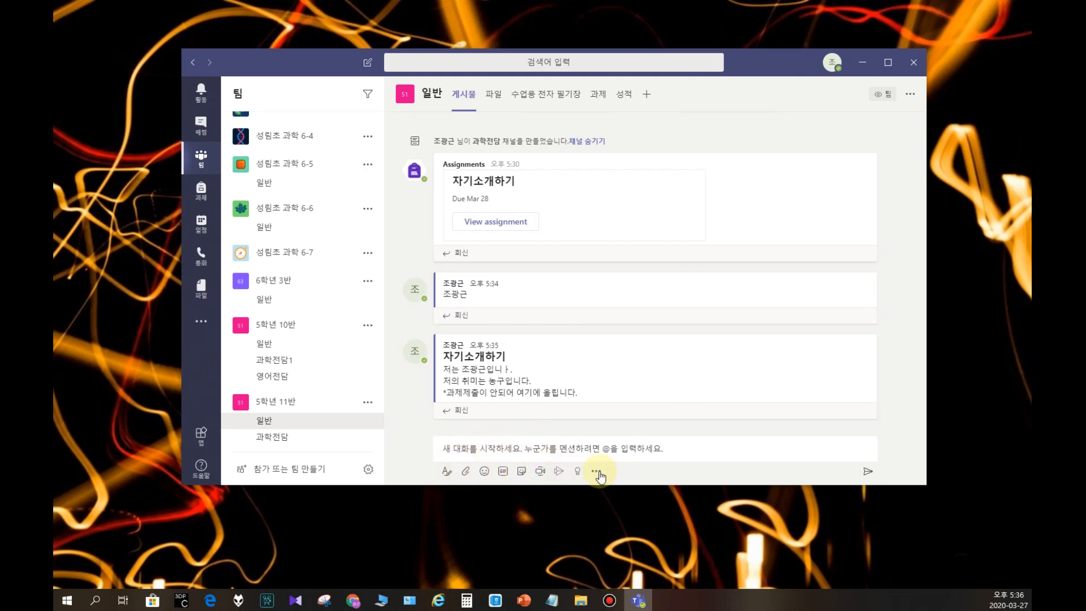
Step: Start a meeting titled 1교시 과학 in the 일반 channel of 5학년 11반
{"action": "left_click", "coordinate": [539, 472]}
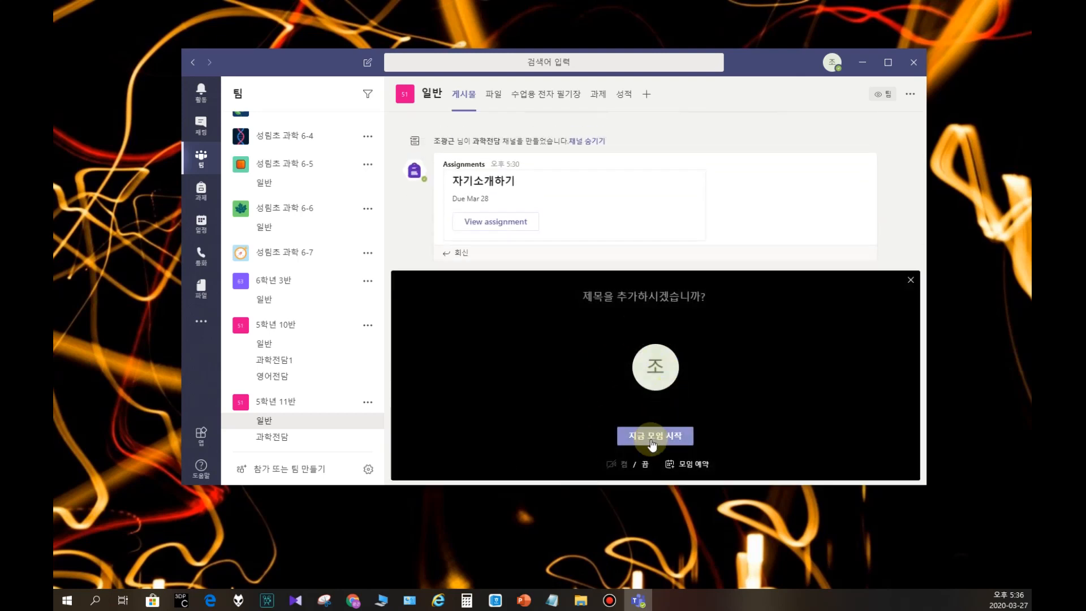
{"action": "left_click", "coordinate": [694, 298]}
{"action": "type", "text": "1교시 과학"}
{"action": "key", "text": "BackSpace"}
{"action": "key", "text": "BackSpace"}
{"action": "key", "text": "BackSpace"}
{"action": "key", "text": "BackSpace"}
{"action": "type", "text": "ㅎ"}
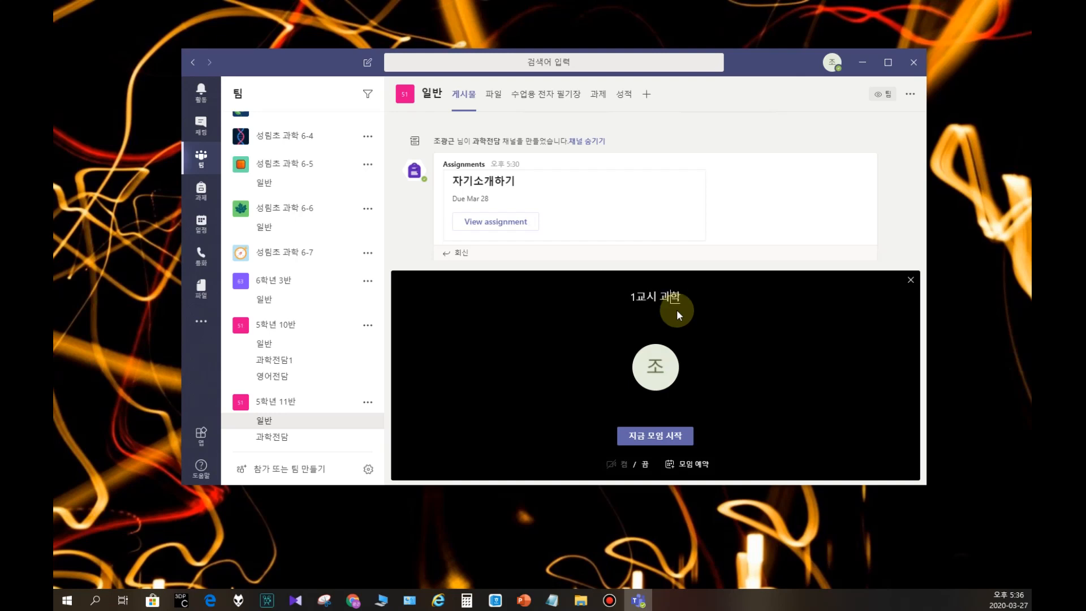
{"action": "left_click", "coordinate": [642, 436]}
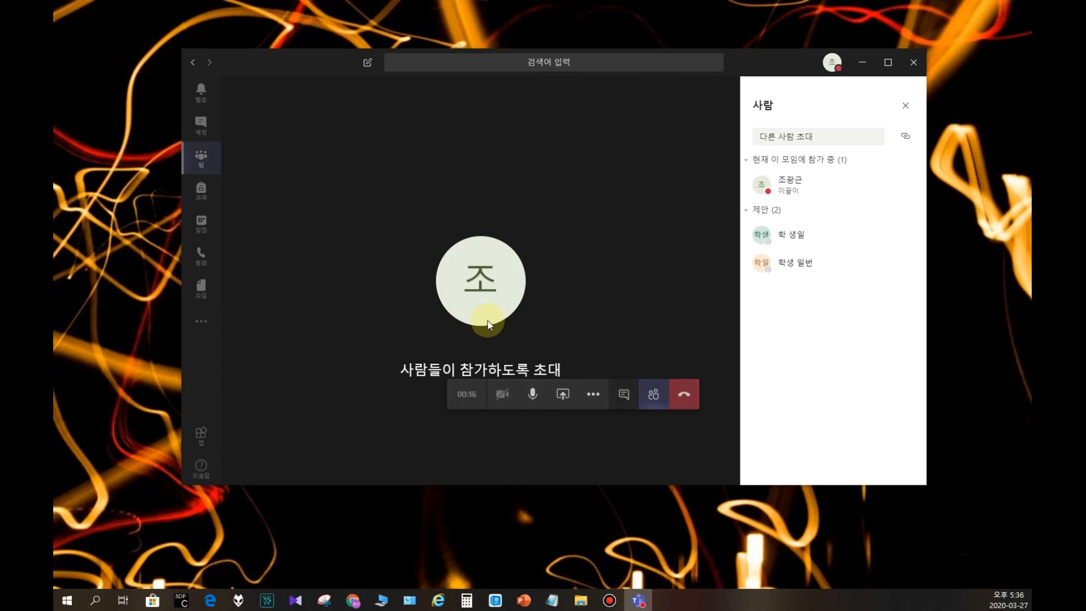
Step: Examine the meeting's chat and its list of participants and suggested invitees
{"action": "mouse_move", "coordinate": [467, 252]}
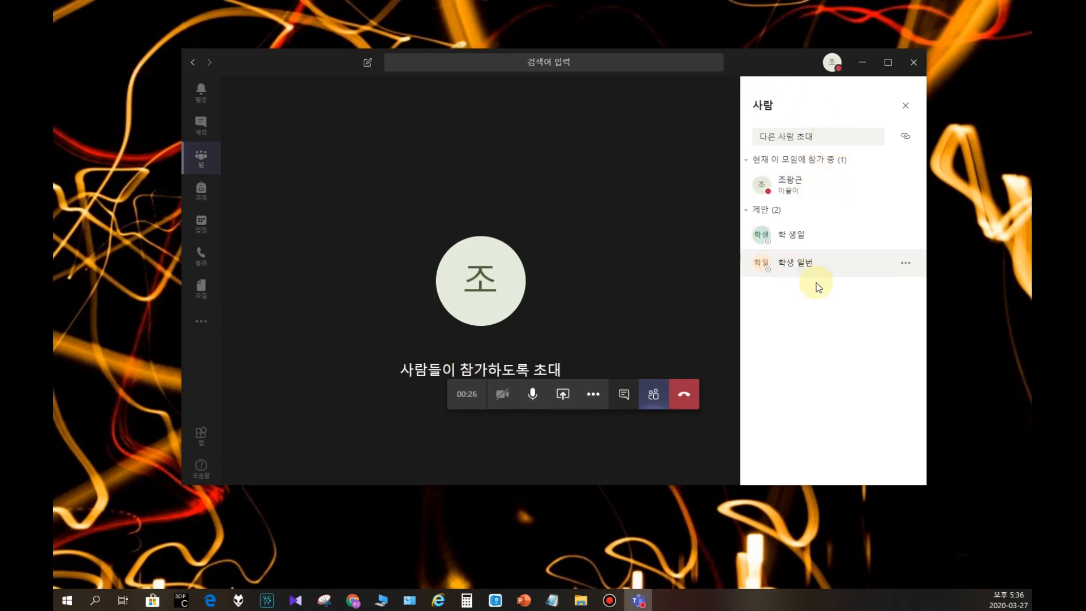
{"action": "left_click", "coordinate": [625, 395]}
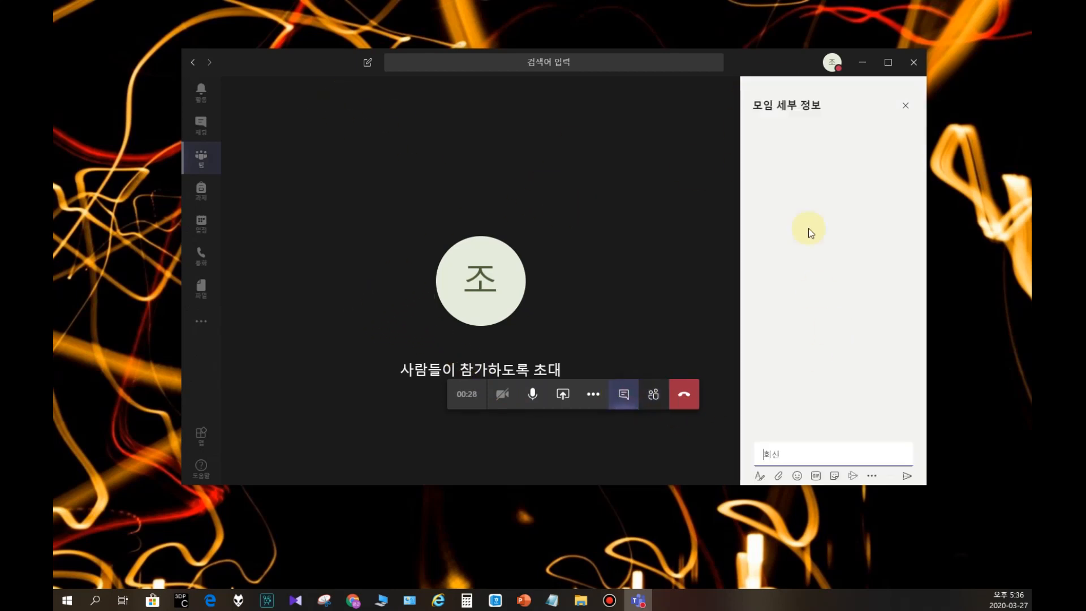
{"action": "left_click", "coordinate": [653, 394]}
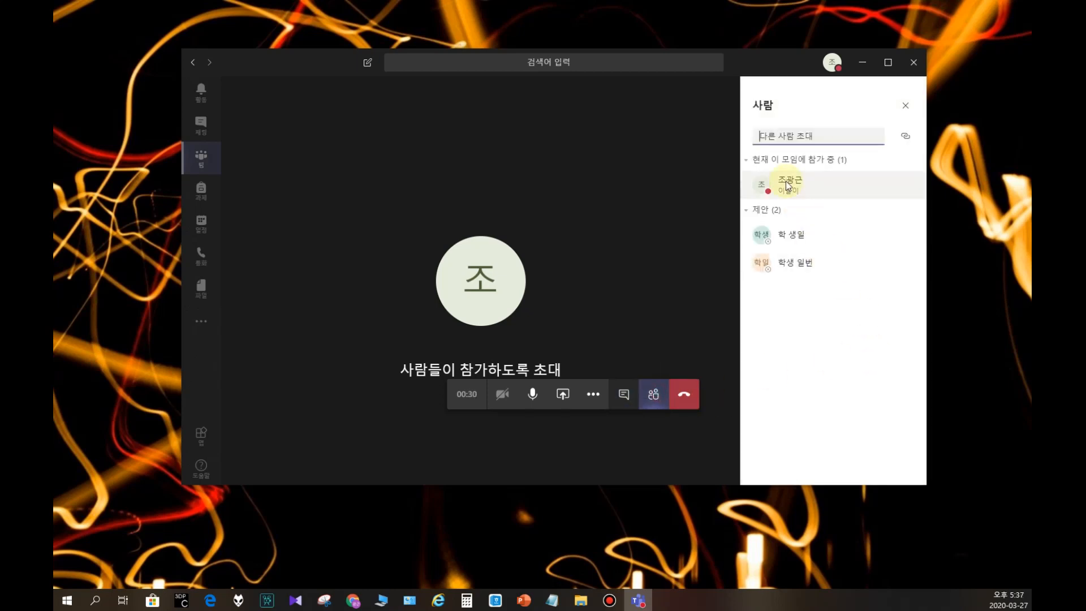
Step: Send "선생님 시간을 더 주세요" in the meeting chat and leave the meeting
{"action": "left_click", "coordinate": [624, 394]}
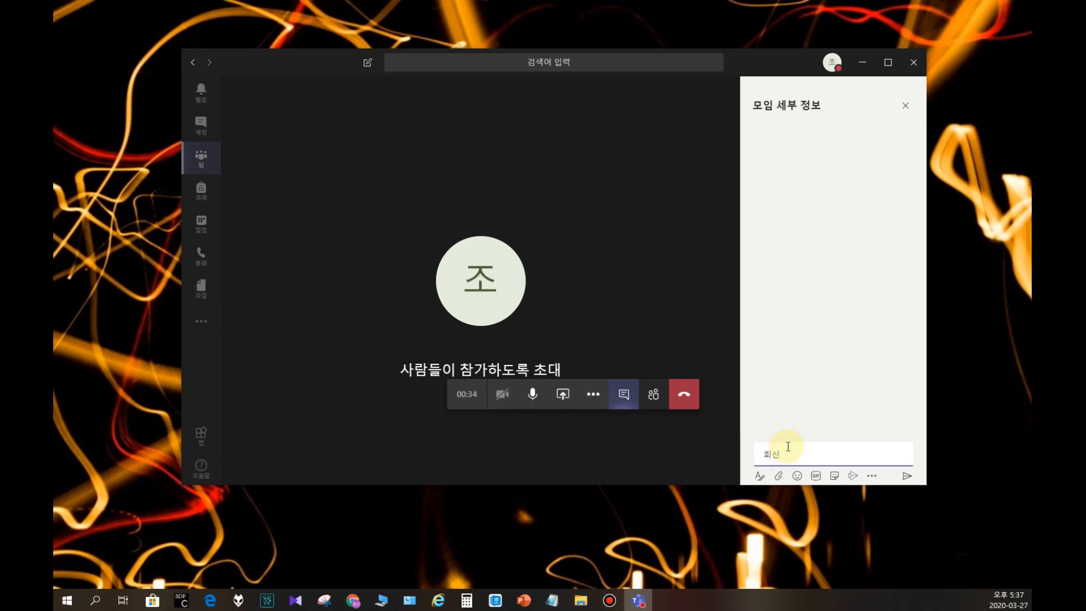
{"action": "type", "text": "선생님"}
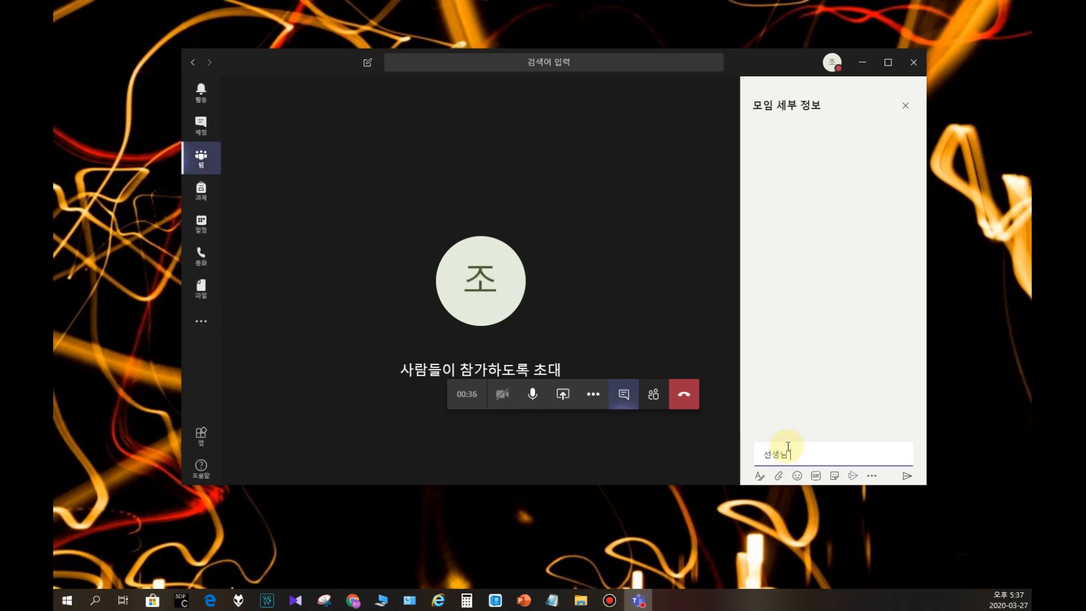
{"action": "type", "text": " 시간을 더 주세요"}
{"action": "key", "text": "Return"}
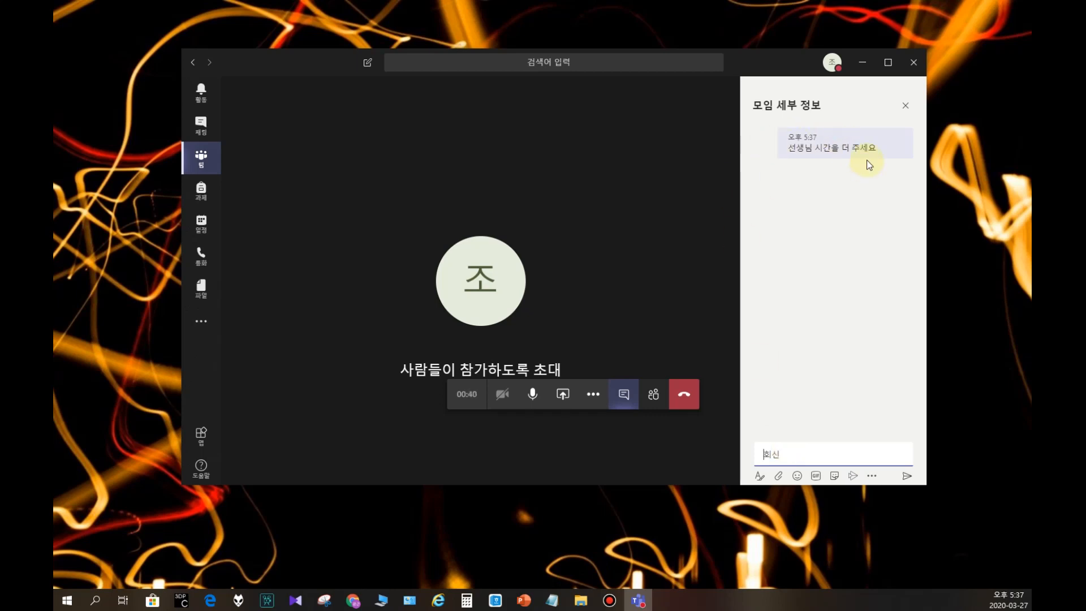
{"action": "left_click", "coordinate": [906, 105]}
{"action": "left_click", "coordinate": [683, 394]}
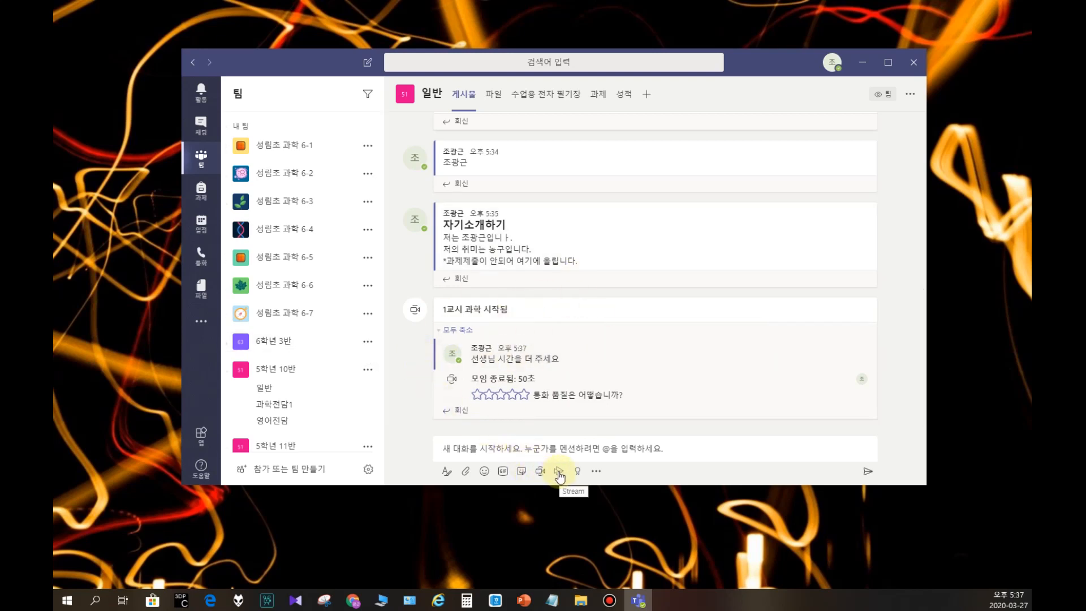
Step: Look over the suggested apps that can be used in a channel message
{"action": "left_click", "coordinate": [596, 470]}
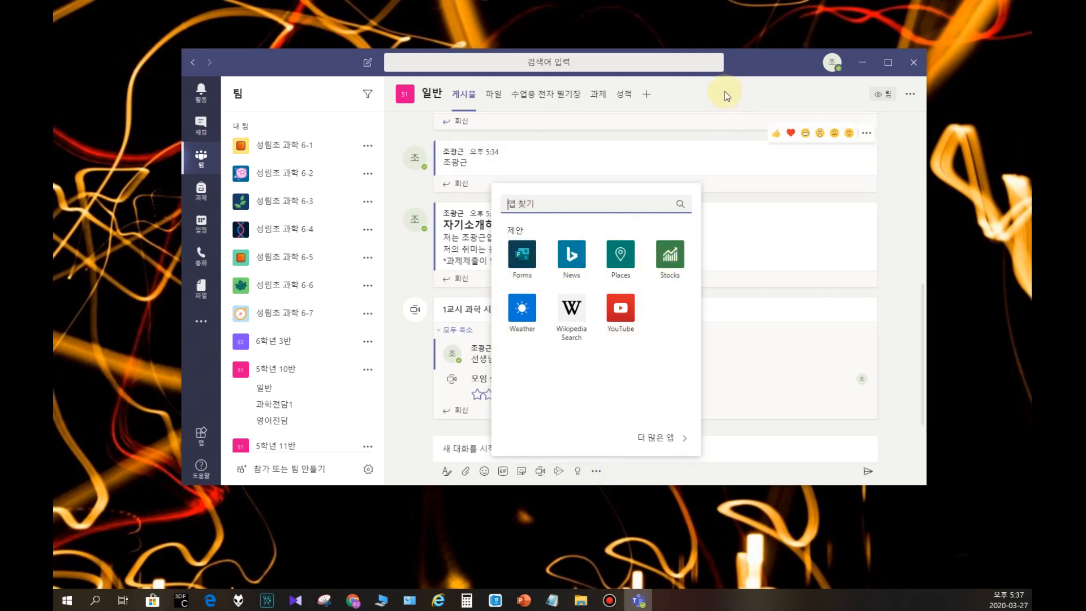
{"action": "left_click", "coordinate": [769, 99]}
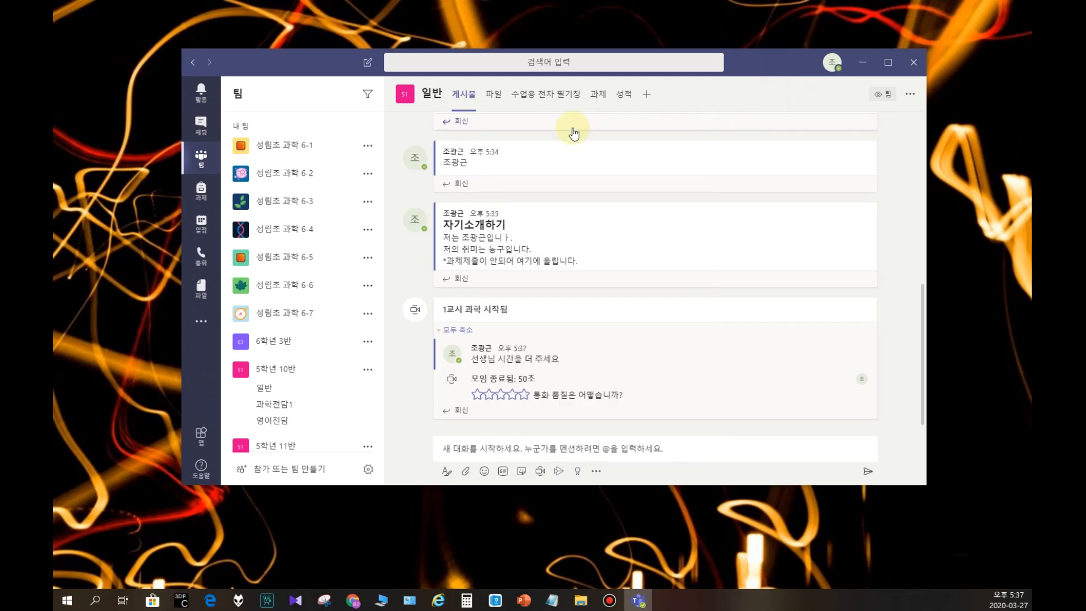
Step: Upload 11.pptx from the computer to the 일반 channel's files and open it
{"action": "left_click", "coordinate": [495, 95]}
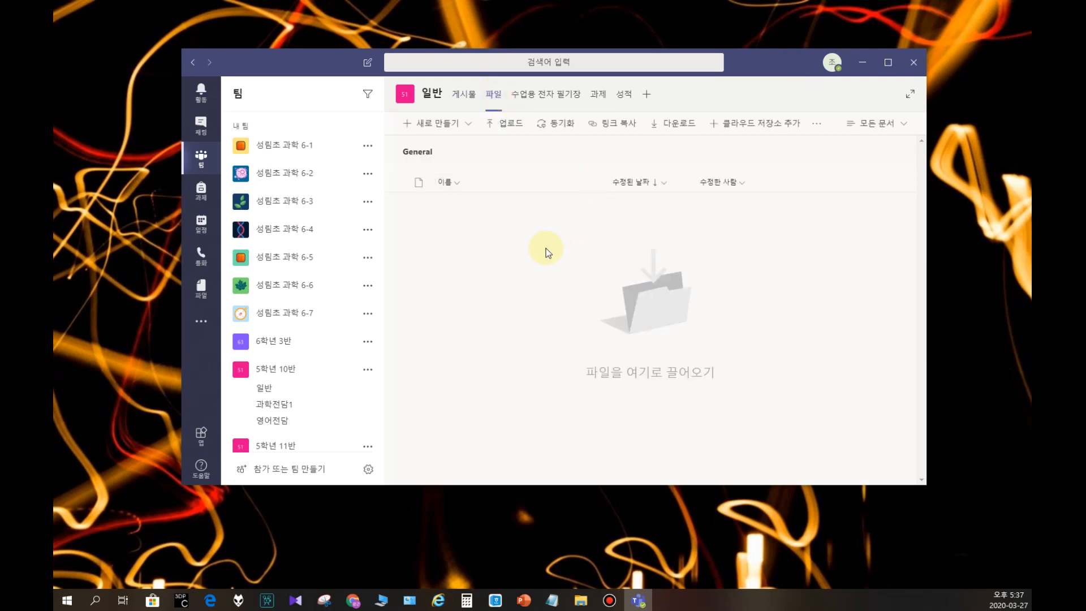
{"action": "left_click_drag", "start_coordinate": [55, 480], "coordinate": [605, 350]}
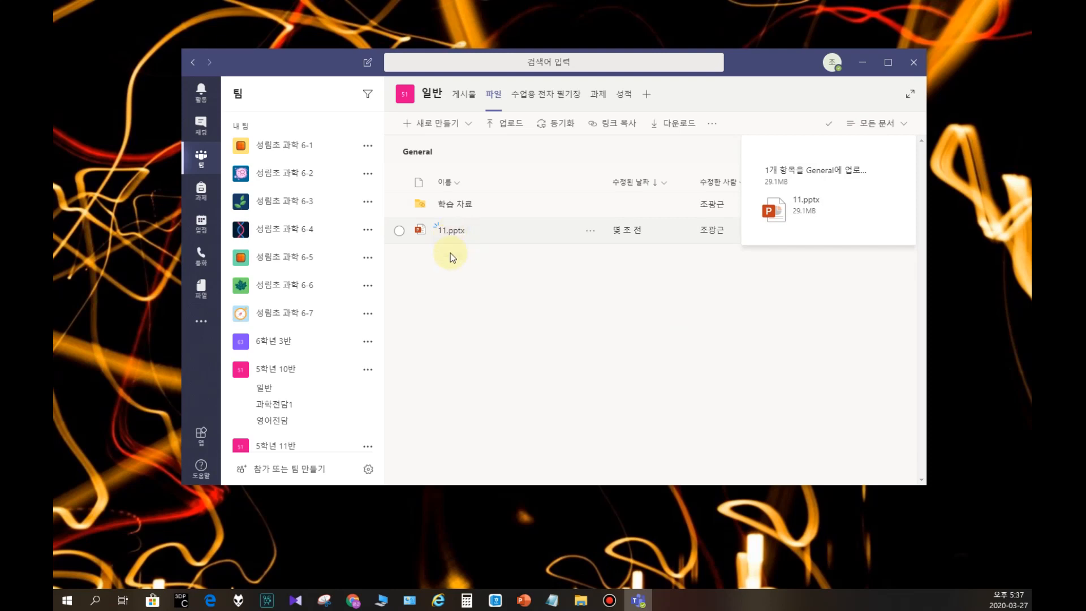
{"action": "left_click", "coordinate": [451, 233]}
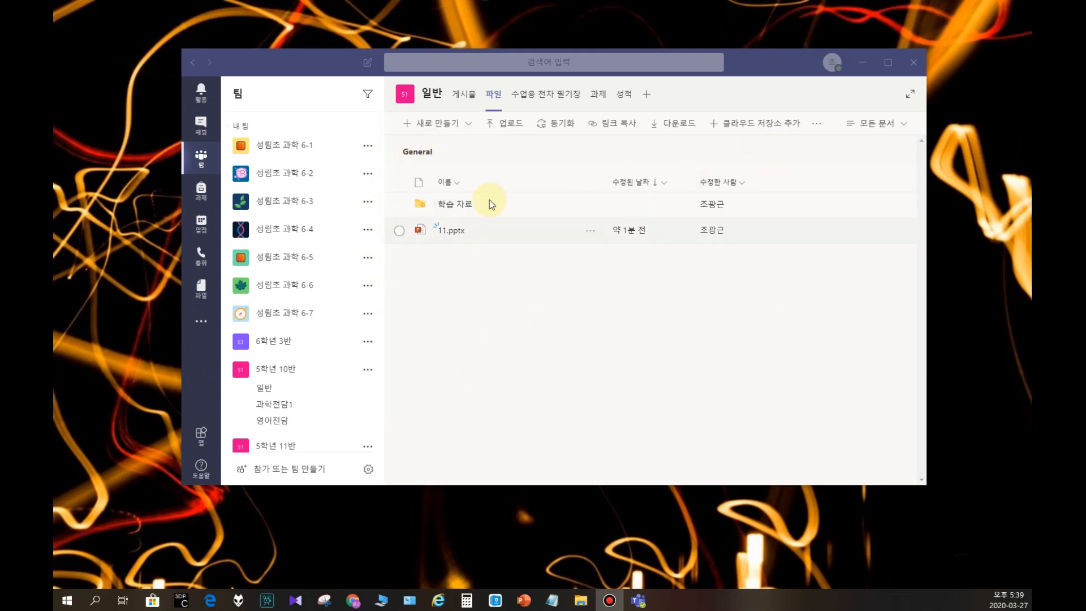
Step: Attach a link to 11.pptx from the team's General channel files to a new post in the 일반 channel
{"action": "left_click", "coordinate": [464, 98]}
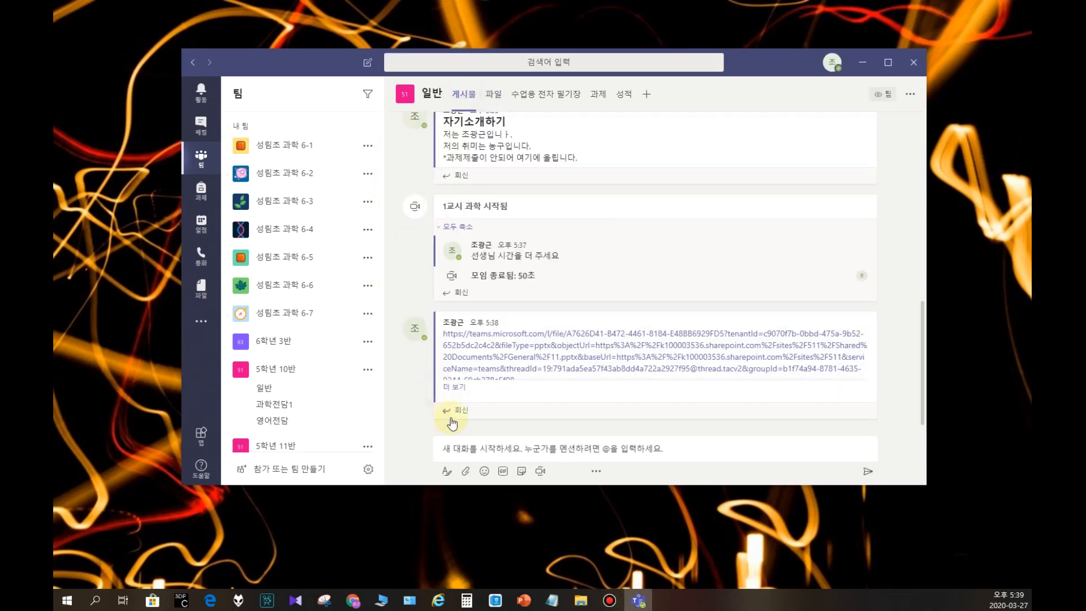
{"action": "left_click", "coordinate": [466, 475]}
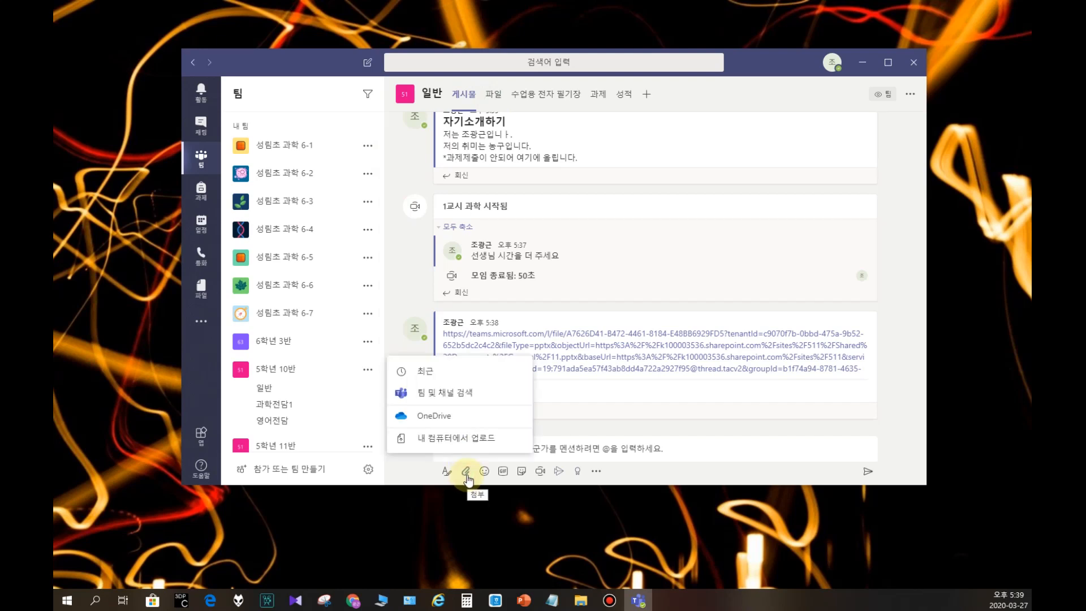
{"action": "left_click", "coordinate": [433, 393]}
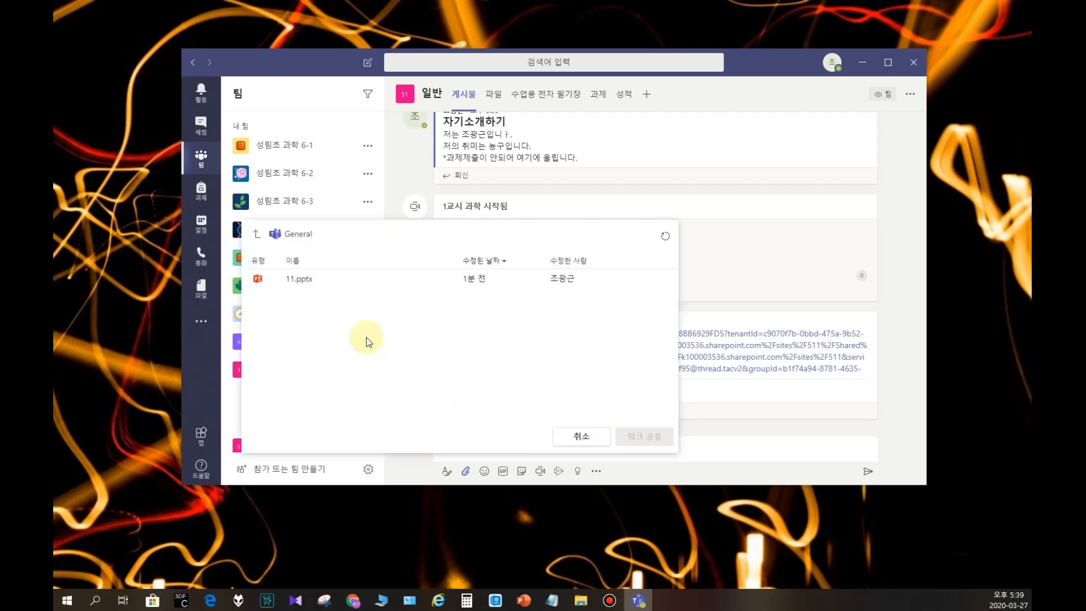
{"action": "left_click", "coordinate": [303, 283]}
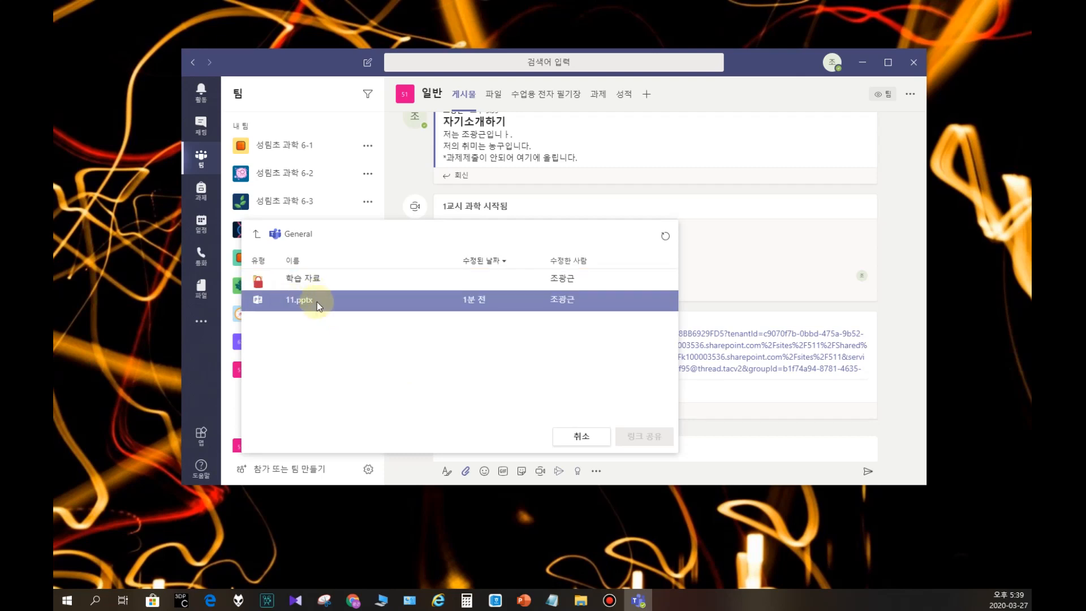
{"action": "left_click", "coordinate": [293, 304]}
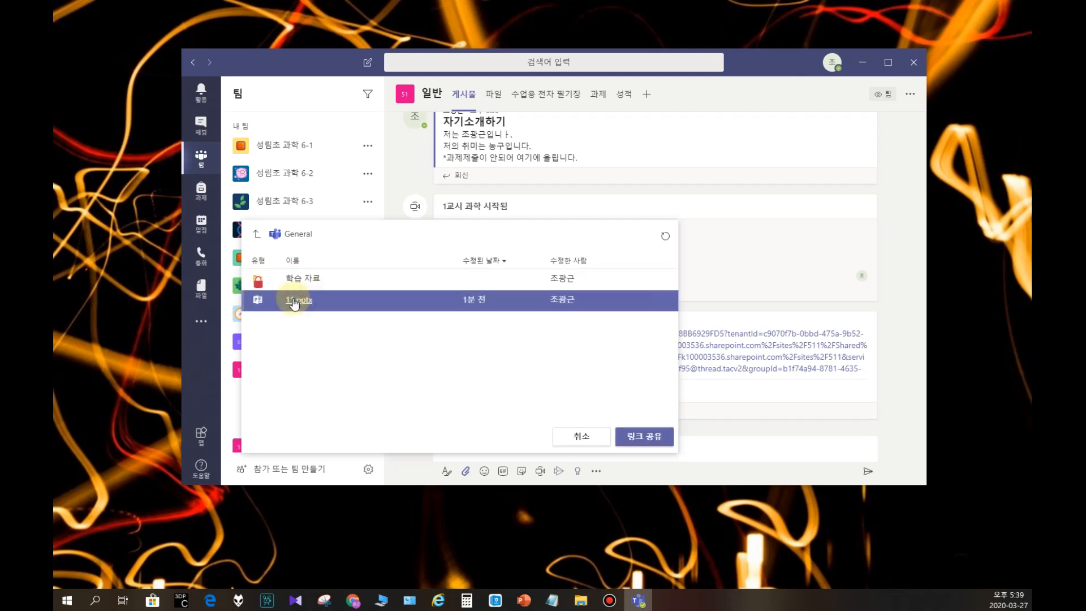
{"action": "left_click", "coordinate": [637, 440]}
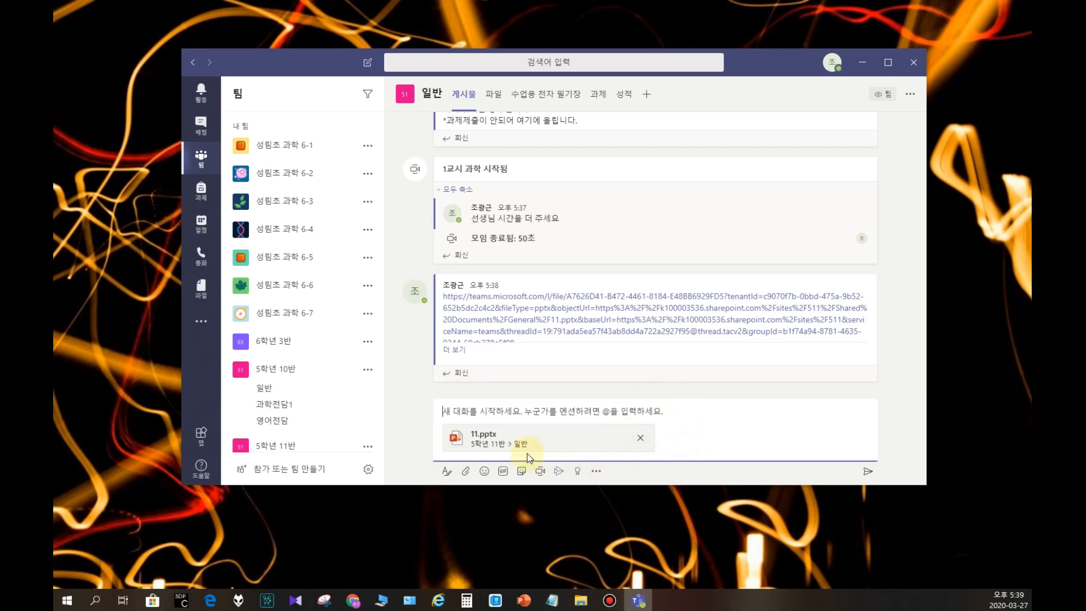
Step: Write "1교시 과제를 할 수 있는 자료입니다." as the message with the attached 11.pptx and post it
{"action": "type", "text": "1교시 숙제를 할 수 있"}
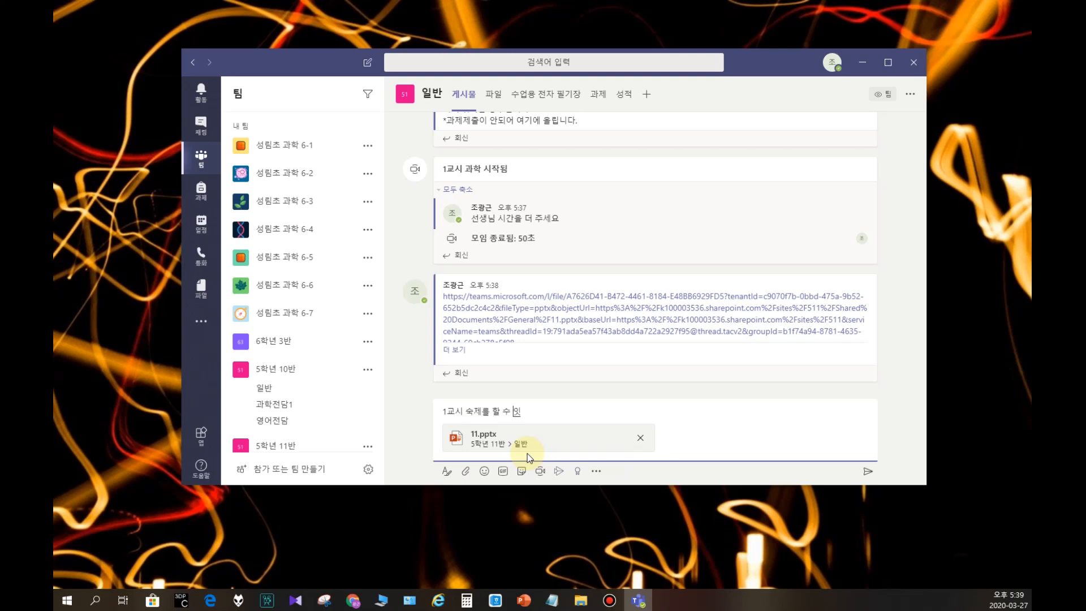
{"action": "key", "text": "BackSpace"}
{"action": "key", "text": "BackSpace"}
{"action": "key", "text": "BackSpace"}
{"action": "key", "text": "BackSpace"}
{"action": "key", "text": "BackSpace"}
{"action": "key", "text": "BackSpace"}
{"action": "key", "text": "BackSpace"}
{"action": "key", "text": "BackSpace"}
{"action": "type", "text": "과젠를 할 수 있는 자료입니다."}
{"action": "key", "text": "Return"}
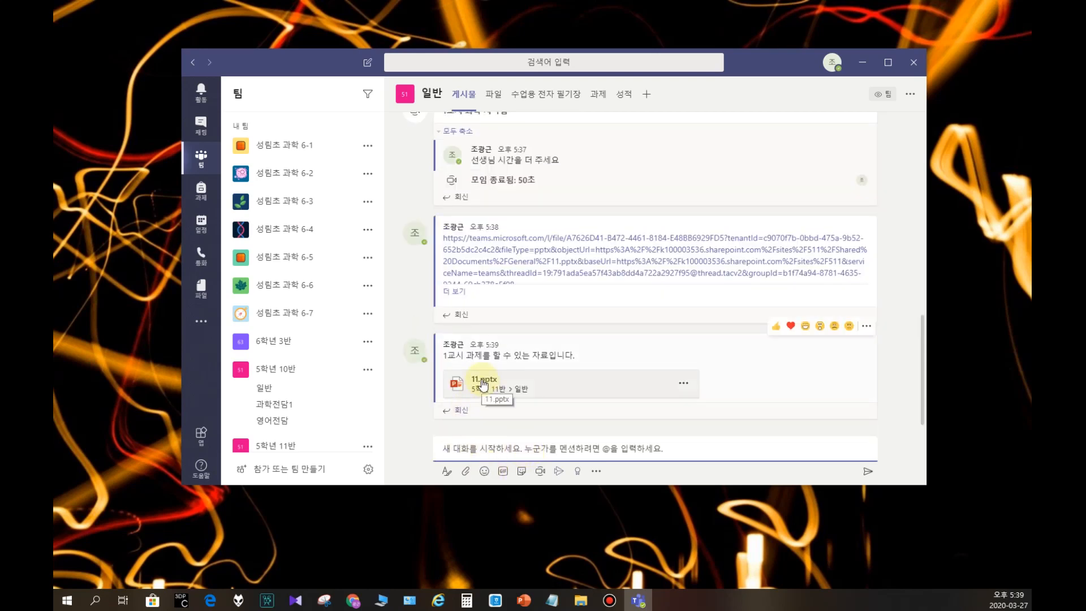
Step: Reply to the 11.pptx post with "피피티를 보고 활동 3을 해 보세요"
{"action": "left_click", "coordinate": [467, 410]}
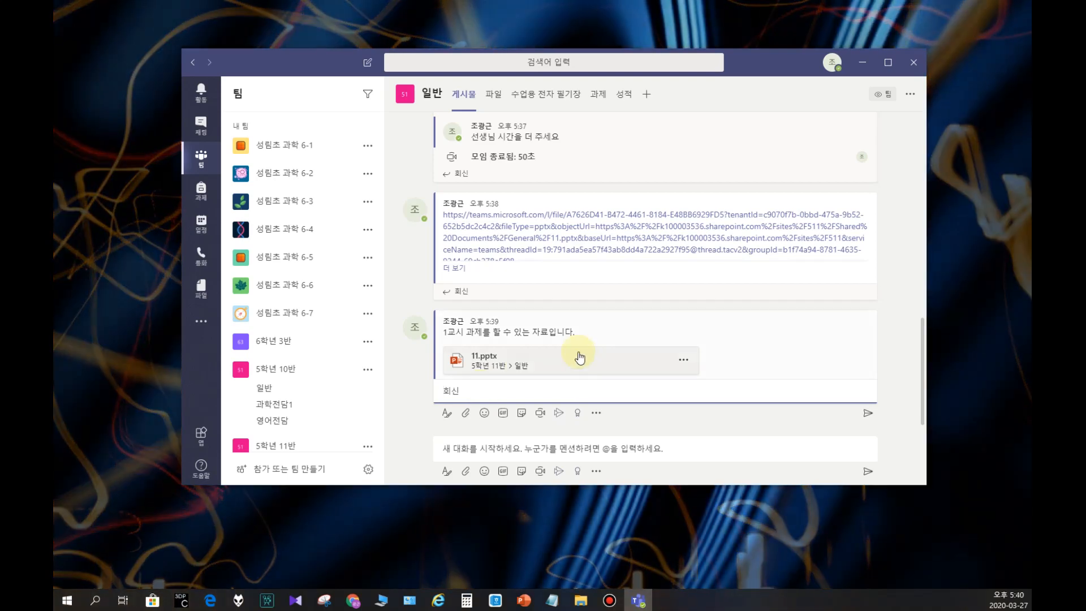
{"action": "left_click", "coordinate": [489, 399]}
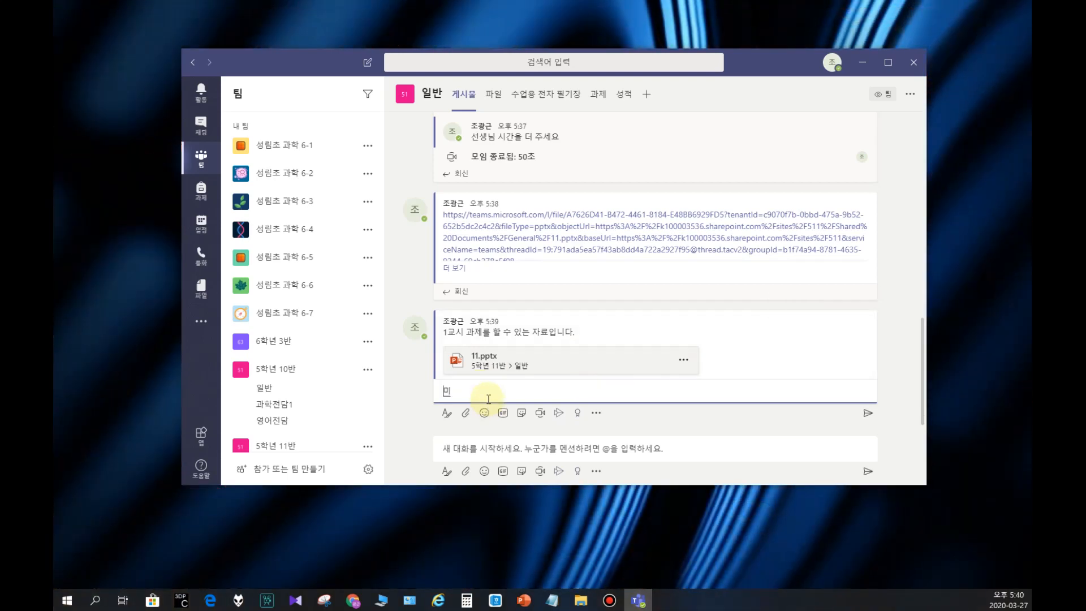
{"action": "type", "text": "피피티를"}
{"action": "type", "text": "보고 활동 3을 해 보세요"}
{"action": "key", "text": "Return"}
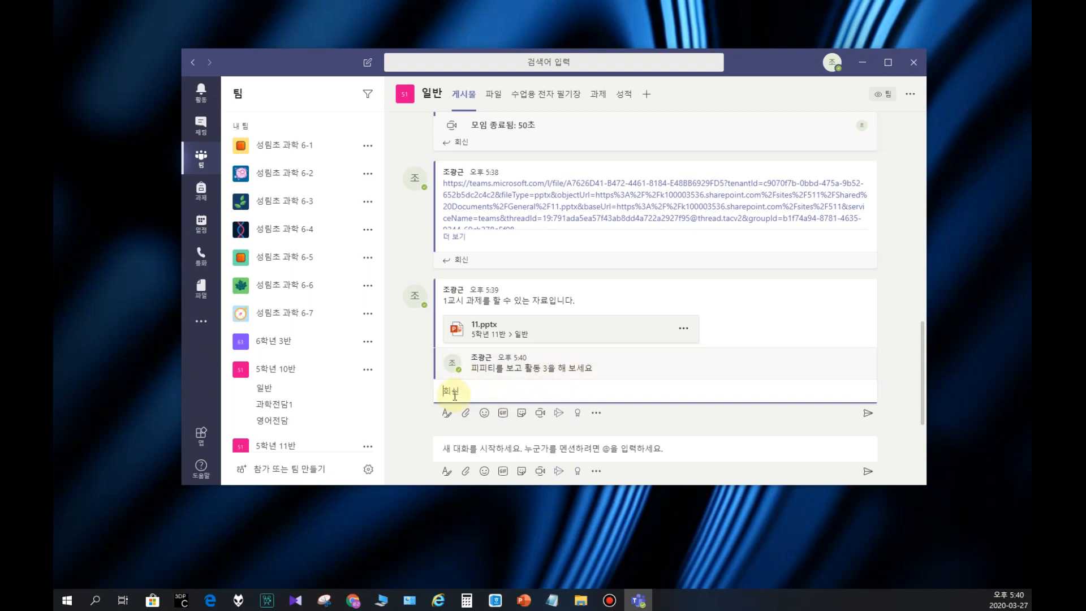
Step: Add the reply "다 한 사람들은 완료를 입력 해 주세요" to the 11.pptx post
{"action": "key", "text": "BackSpace"}
{"action": "key", "text": "BackSpace"}
{"action": "key", "text": "BackSpace"}
{"action": "type", "text": "다 한 사람들ㅇ 완료를 해 주세요"}
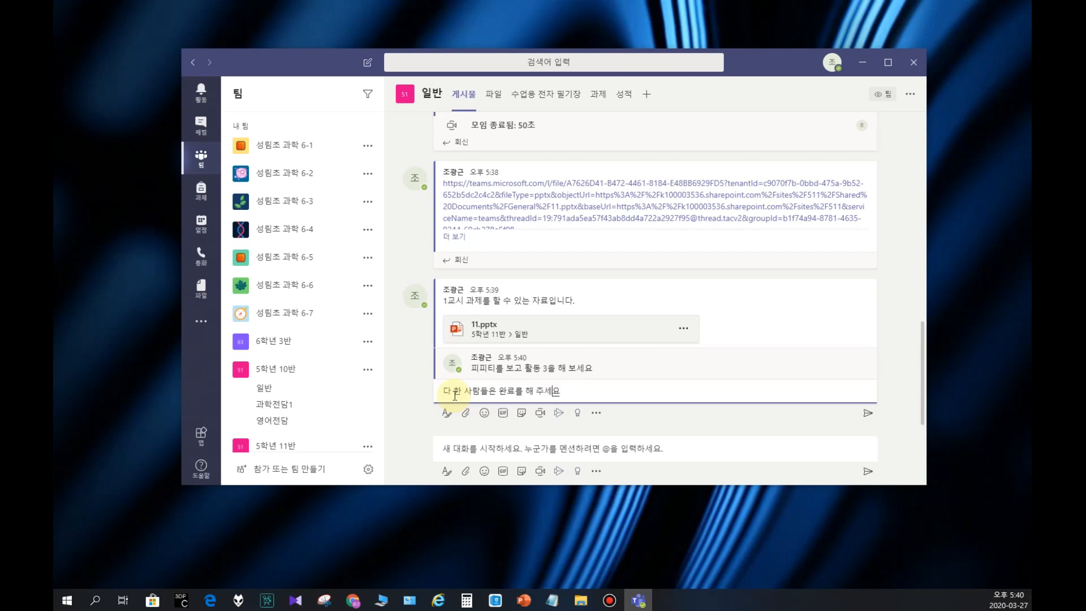
{"action": "type", "text": "를 입ㄹ"}
{"action": "key", "text": "Delete"}
{"action": "key", "text": "Return"}
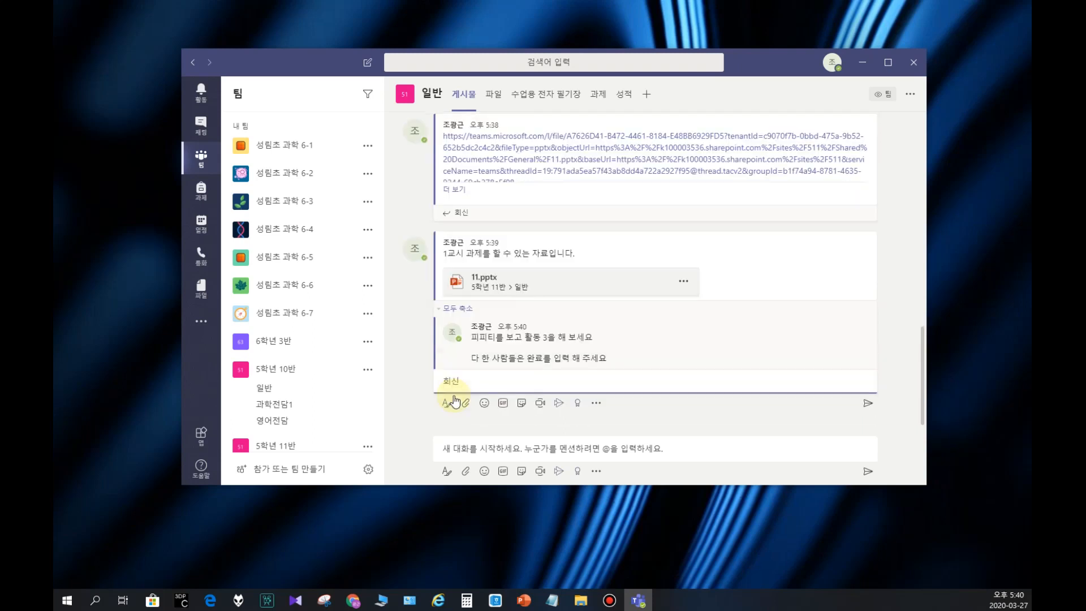
Step: Send "오날쇼" and "완료" as two further replies to the 11.pptx post
{"action": "type", "text": "오날쇼"}
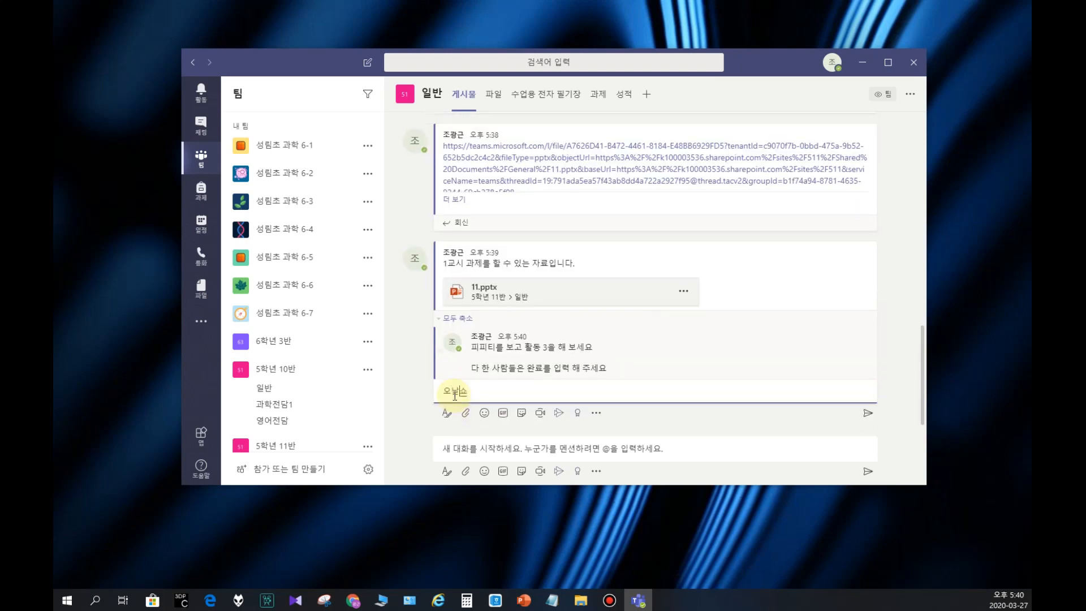
{"action": "key", "text": "Return"}
{"action": "type", "text": "완료"}
{"action": "key", "text": "Return"}
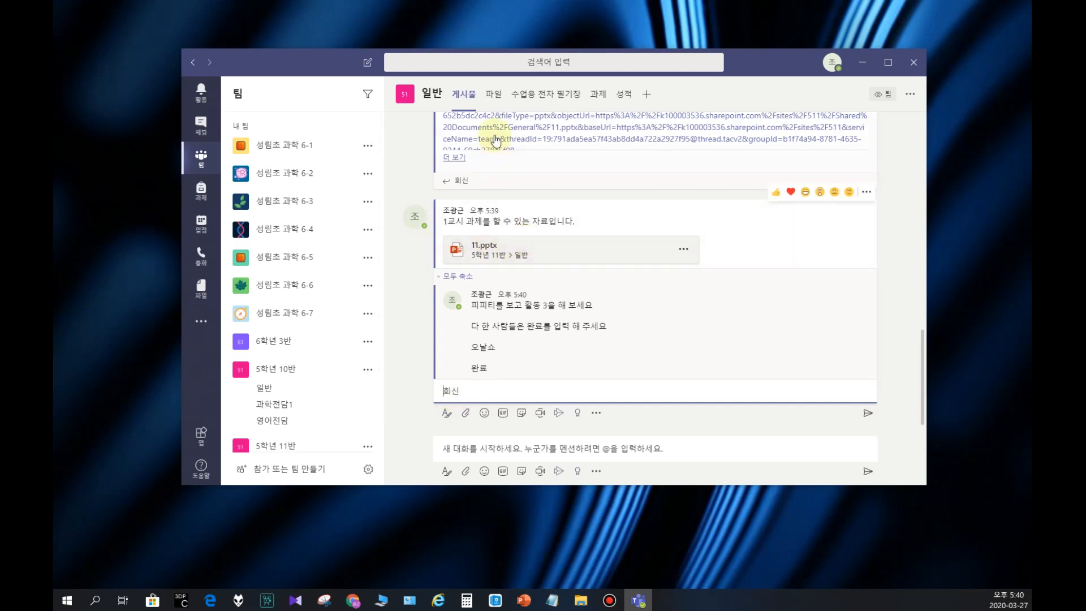
{"action": "left_click", "coordinate": [497, 96]}
{"action": "left_click", "coordinate": [463, 95]}
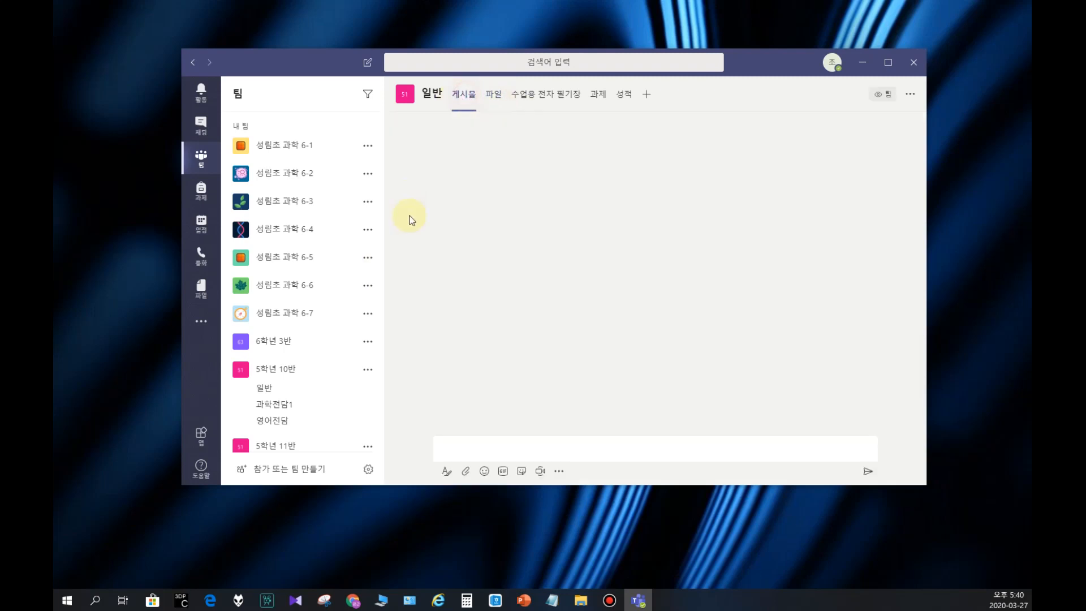